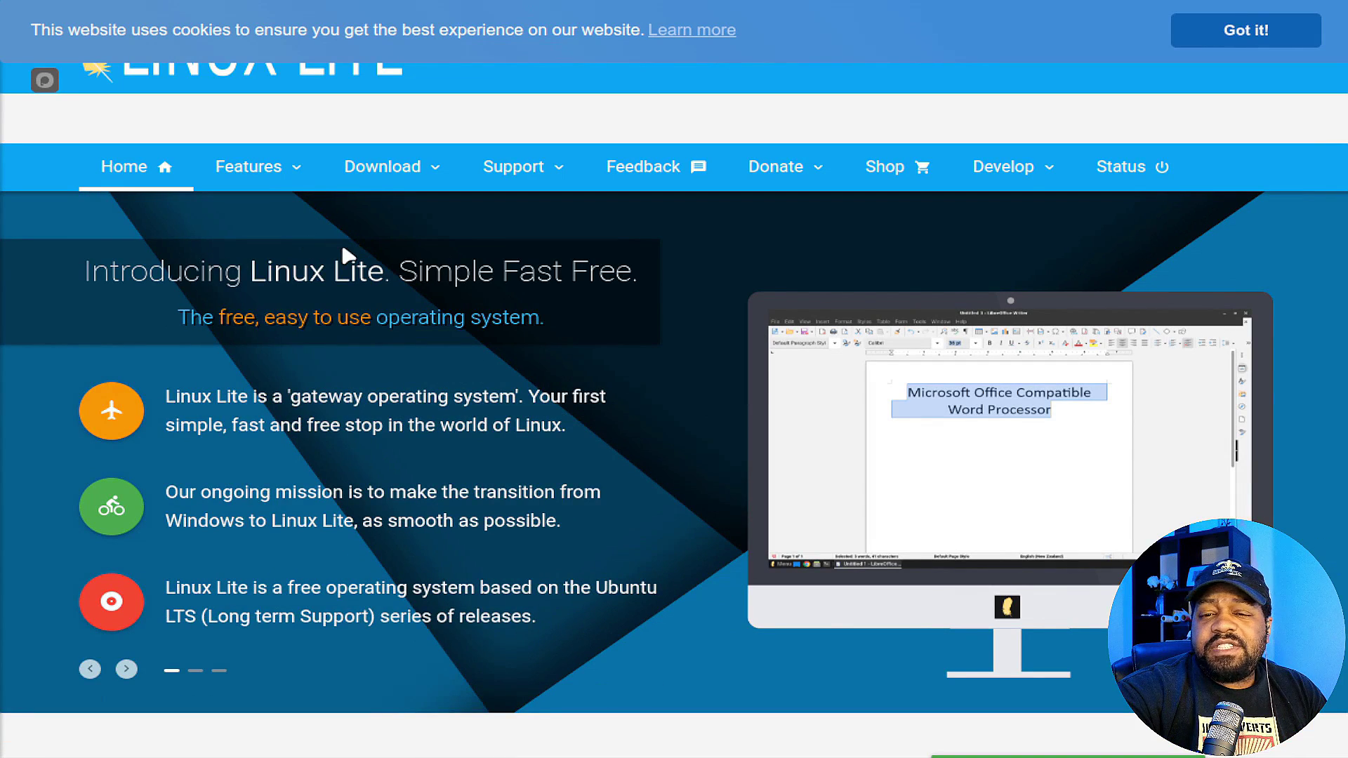
Step: Open the site's Download page and find the 64bit download option for Linux Lite 6.4
mouse_move(385, 177)
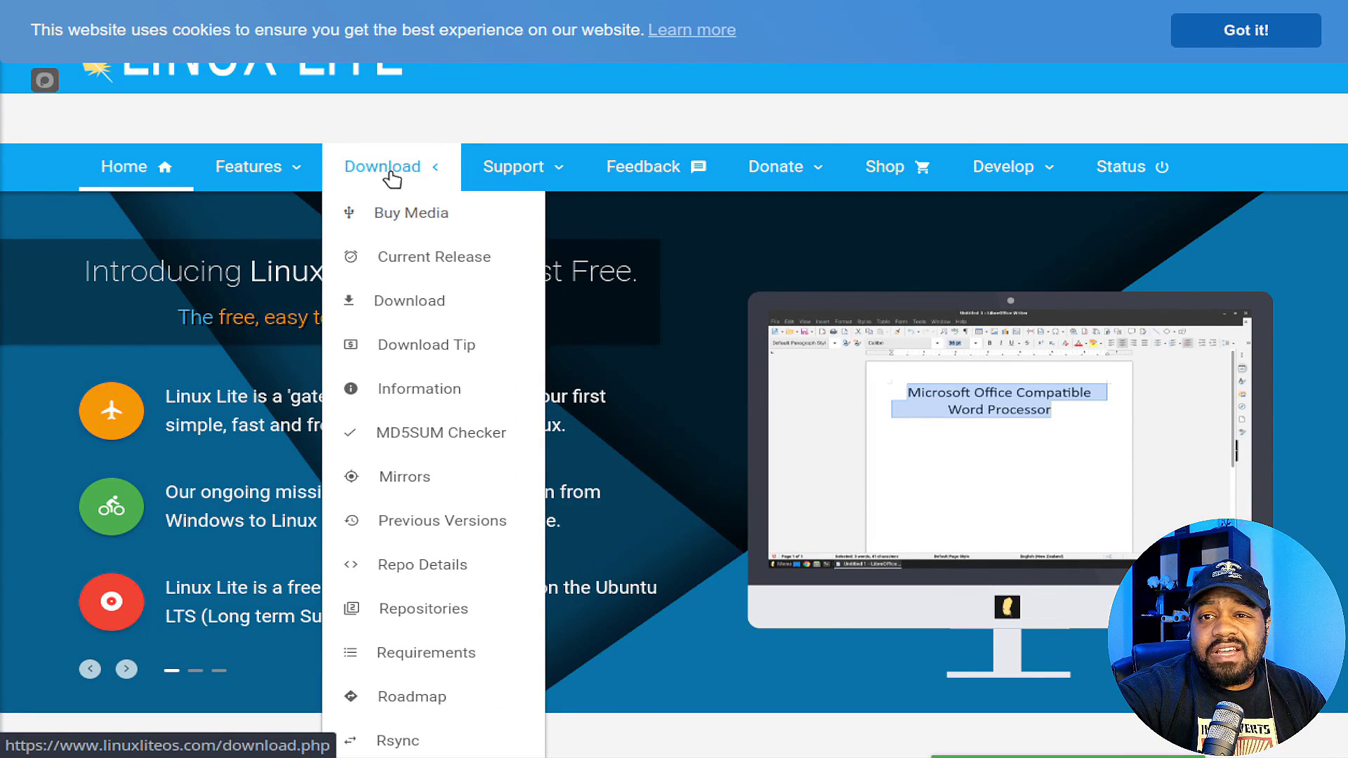
left_click(434, 302)
scroll(489, 488, "down", 3)
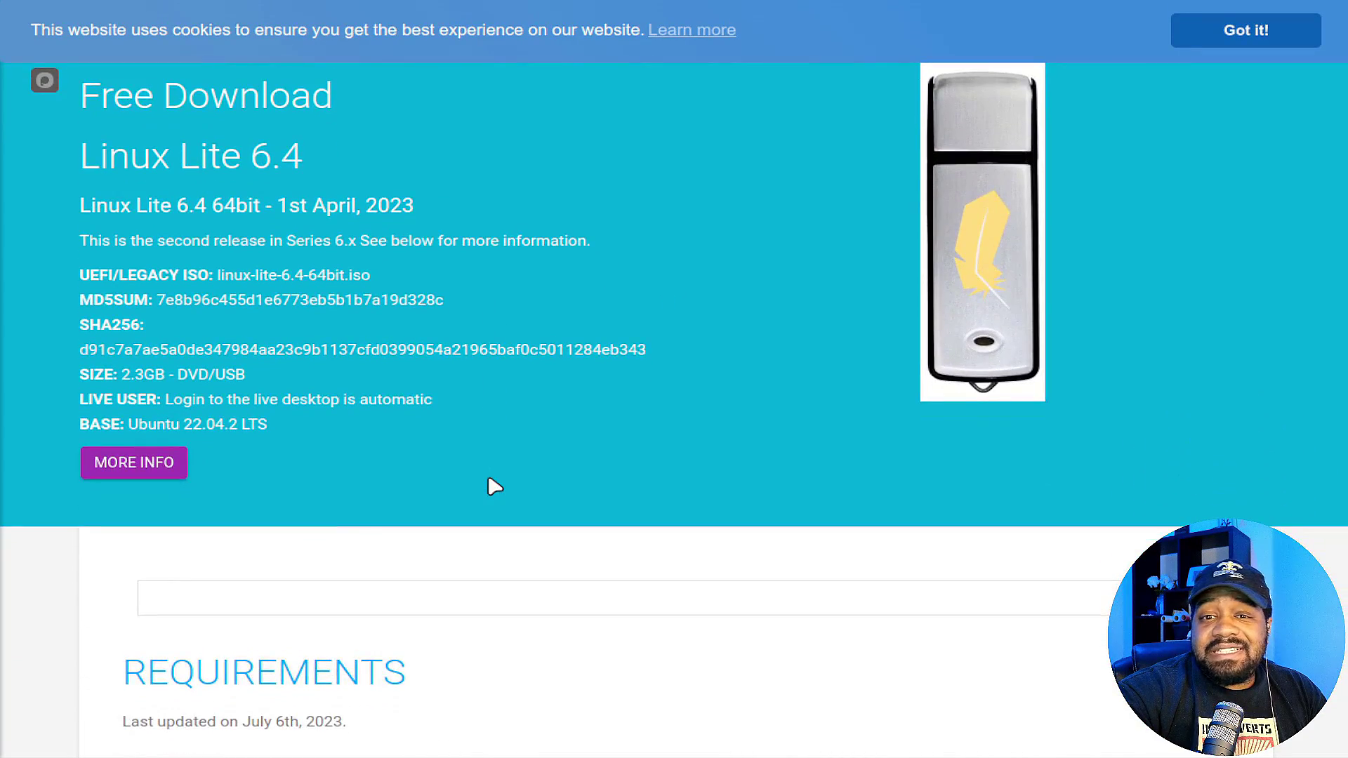
scroll(495, 486, "down", 15)
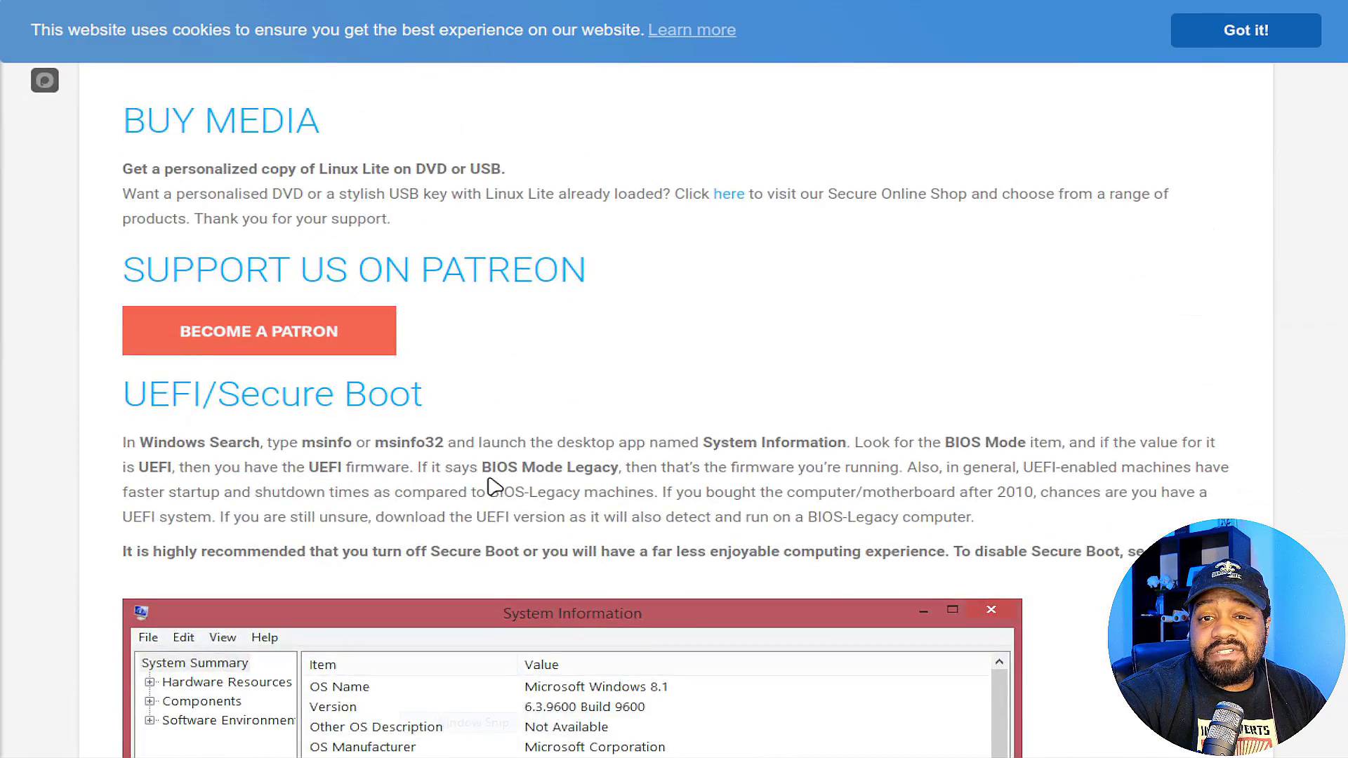
scroll(495, 486, "down", 15)
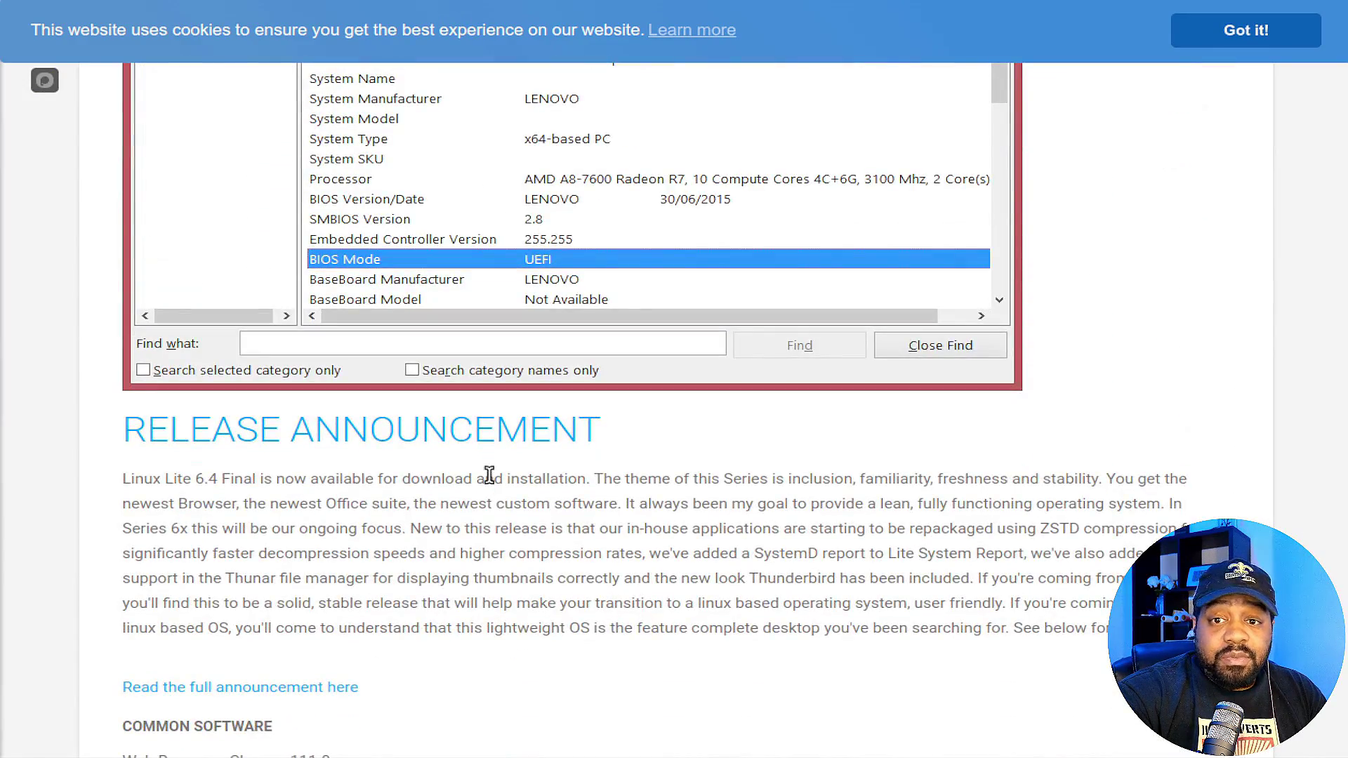
scroll(491, 481, "down", 15)
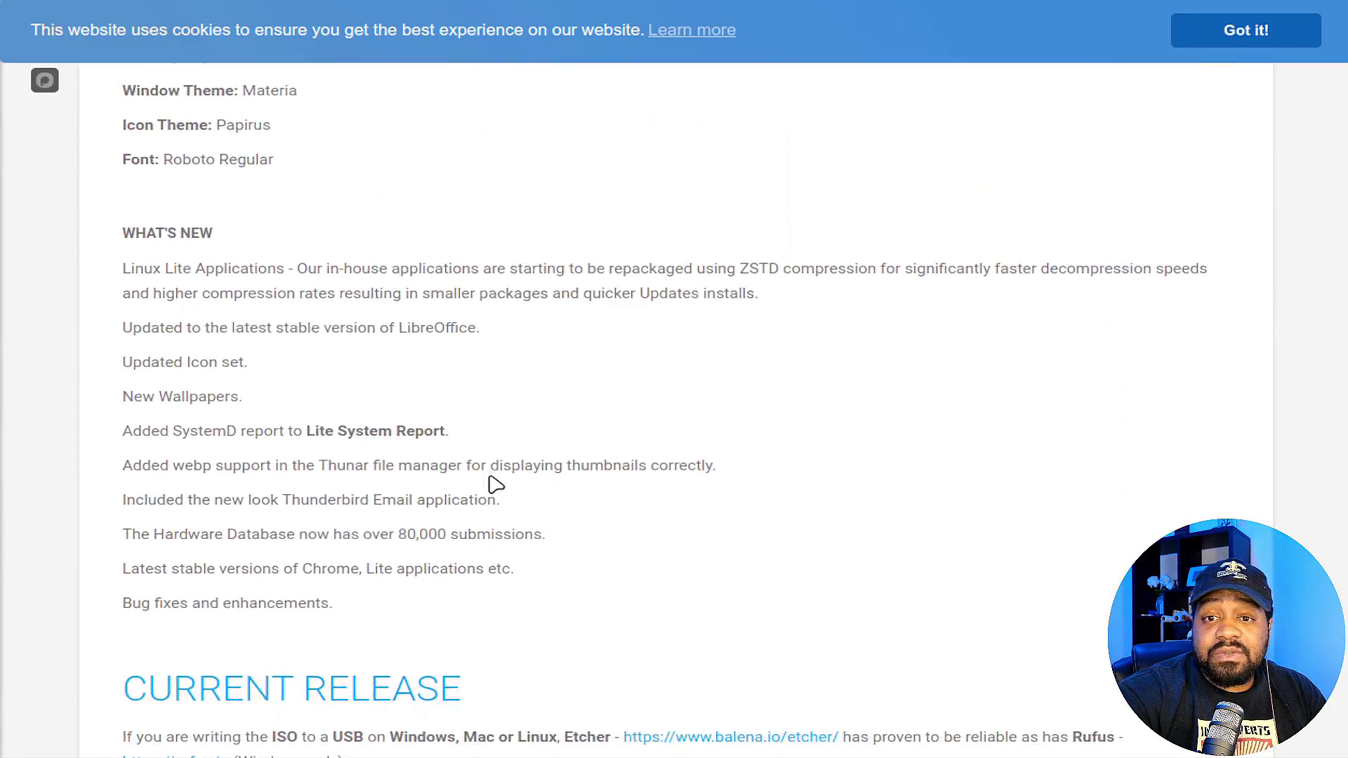
scroll(494, 484, "down", 10)
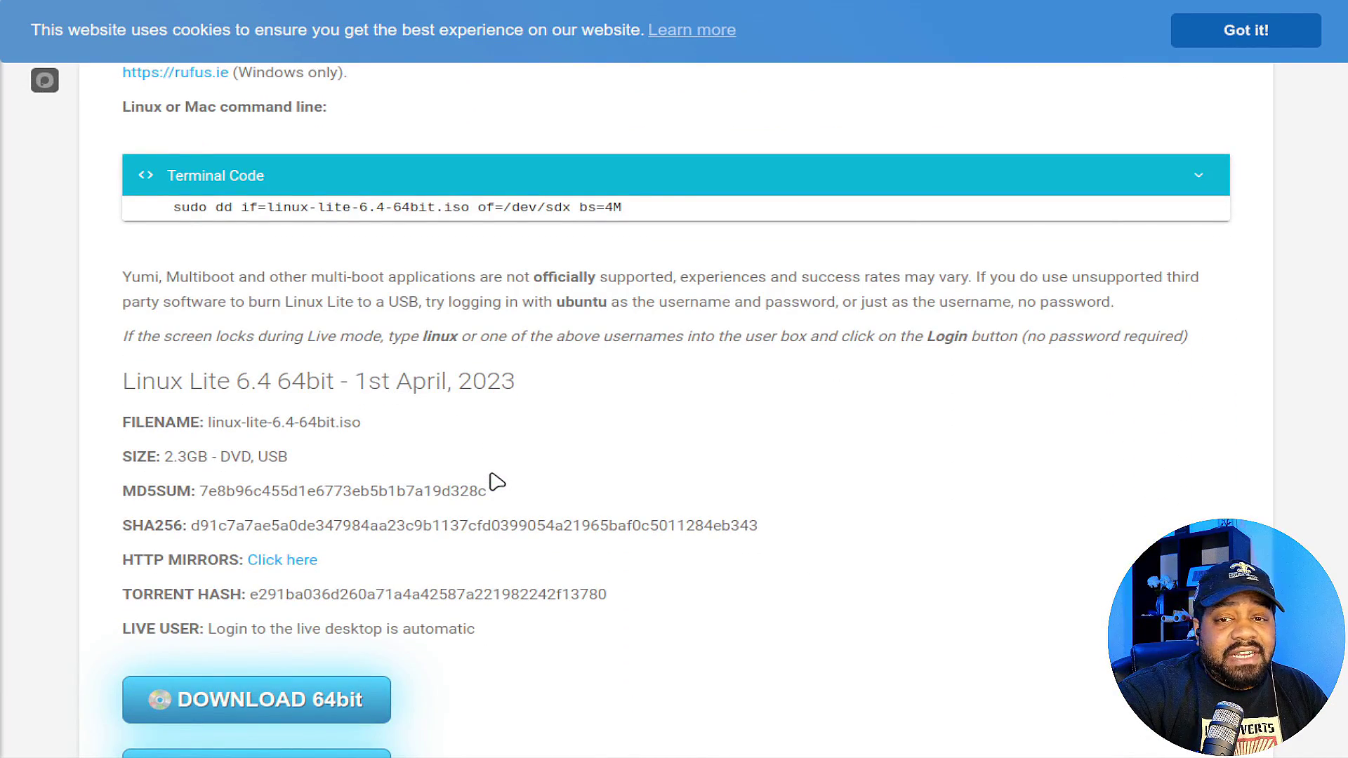
scroll(496, 482, "down", 3)
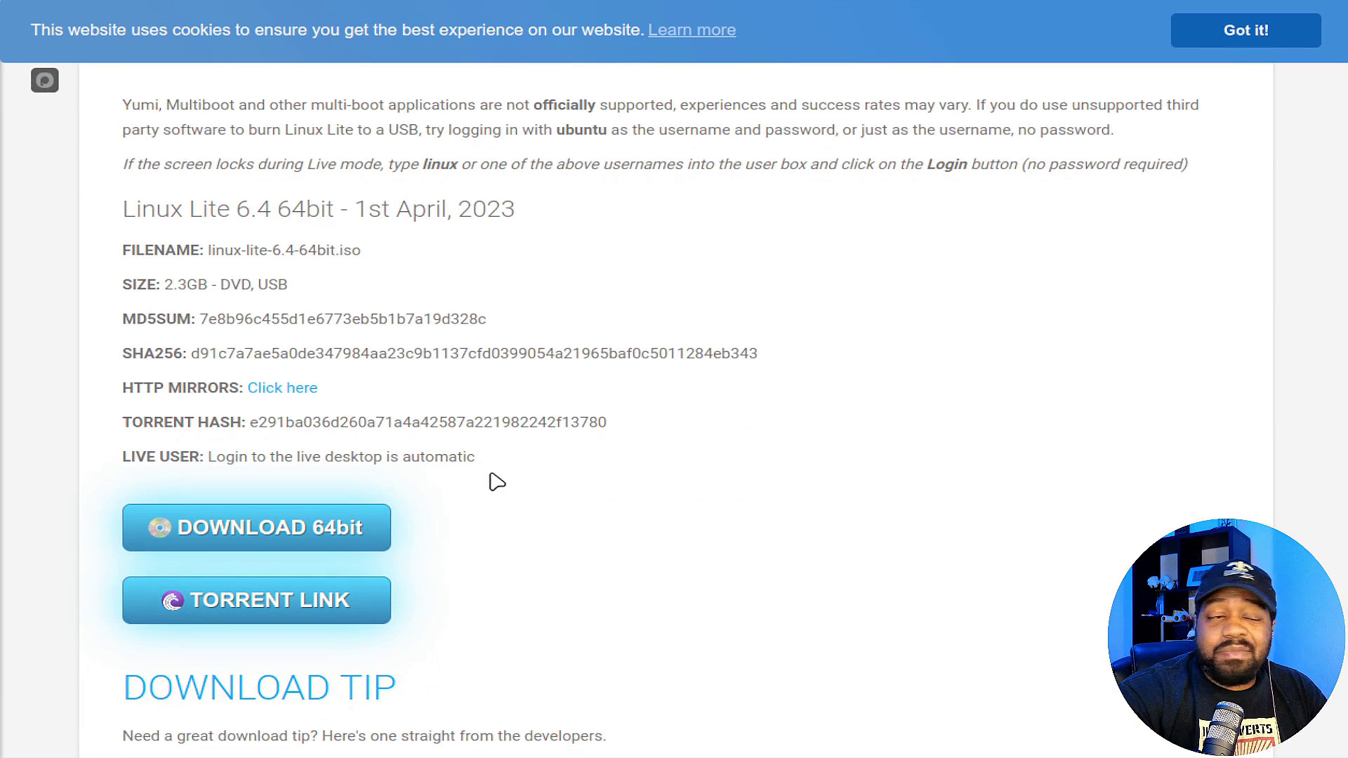
left_click(263, 543)
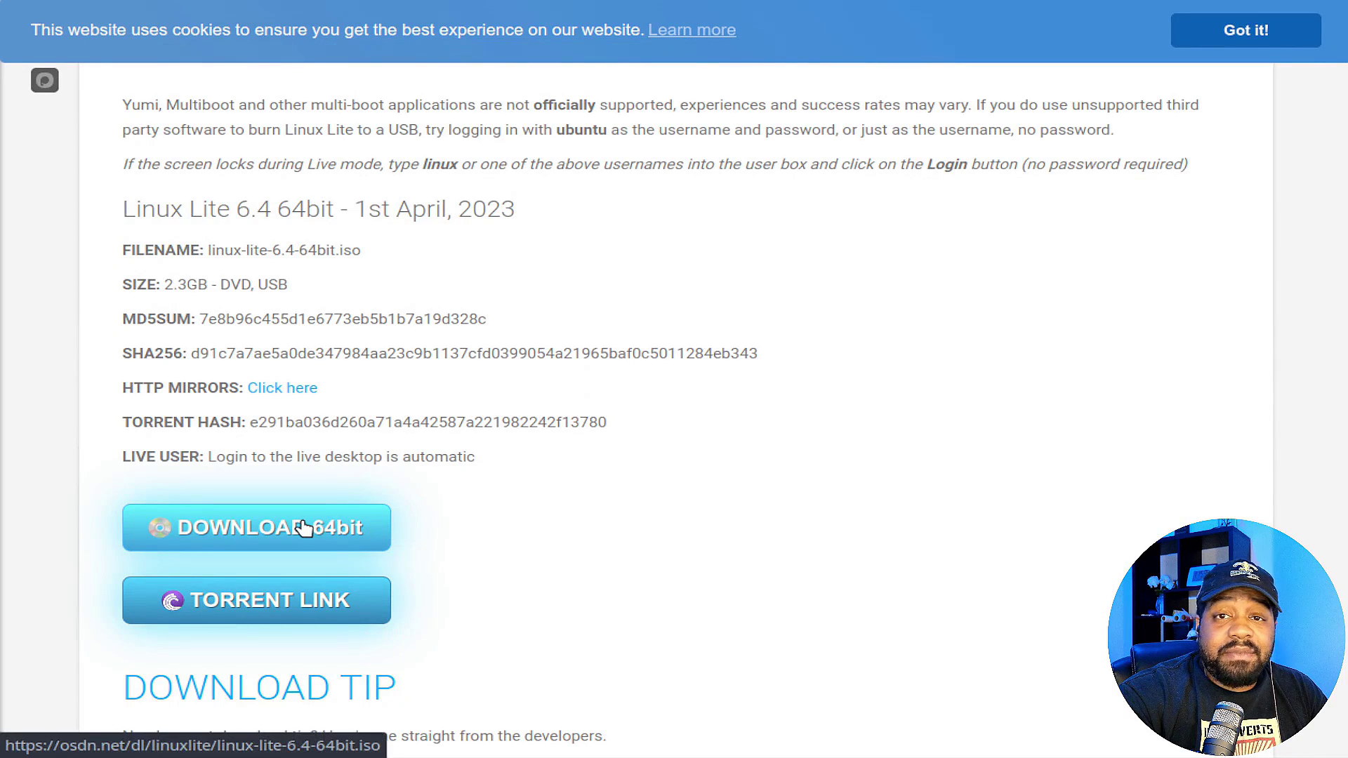
Step: Open the HTTP mirrors page from the Linux Lite 6.4 64bit release details
scroll(518, 457, "down", 1)
scroll(337, 407, "up", 1)
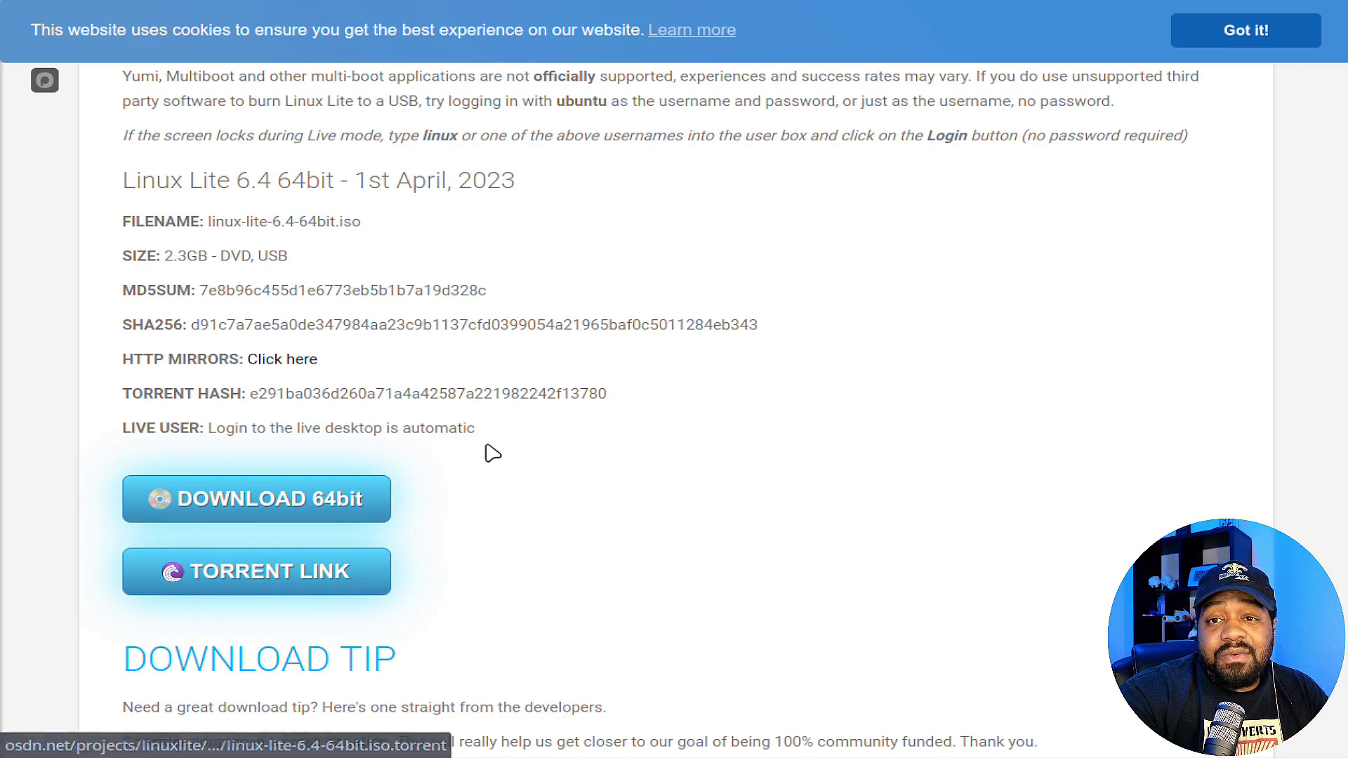
scroll(496, 447, "down", 4)
scroll(500, 447, "up", 3)
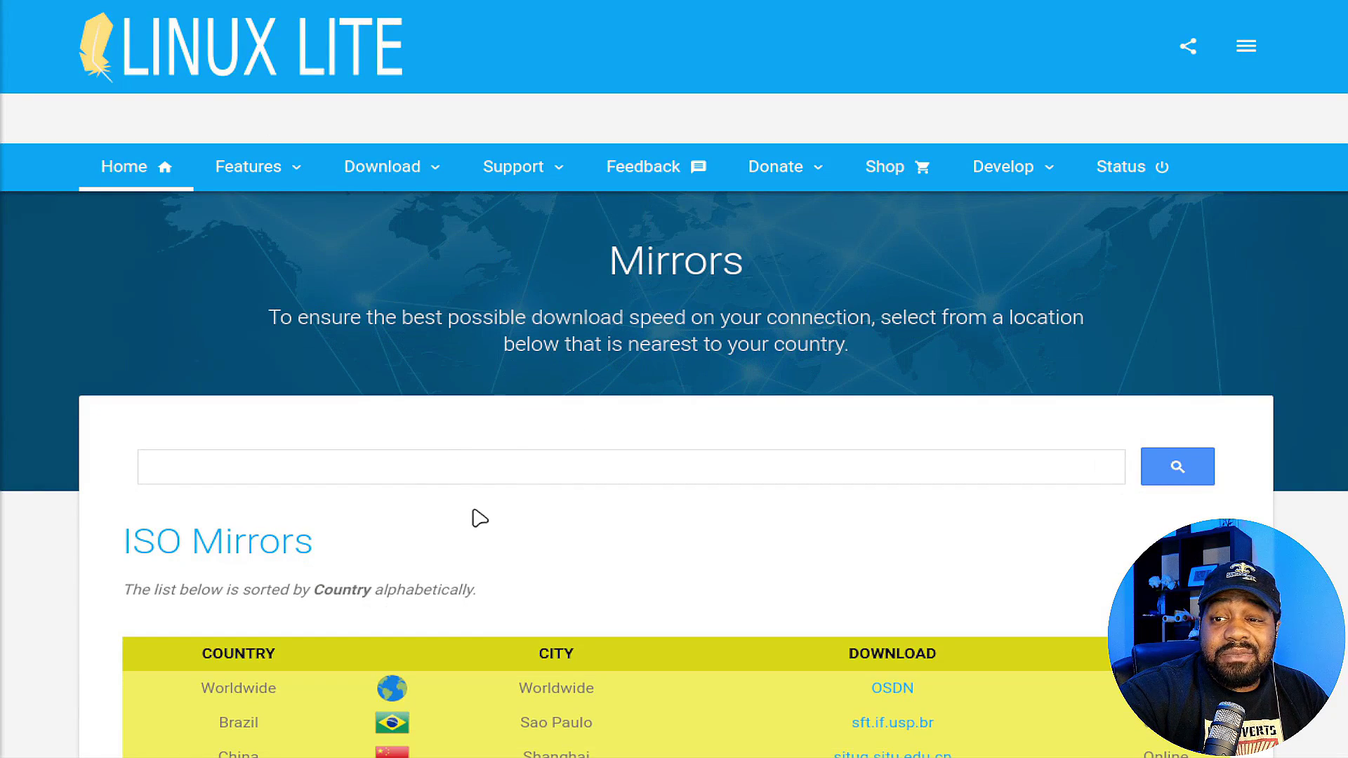
Step: Find the USA entries in the ISO Mirrors list and open the linuxliteos.com mirror in Phoenix
scroll(485, 503, "down", 5)
scroll(484, 503, "down", 2)
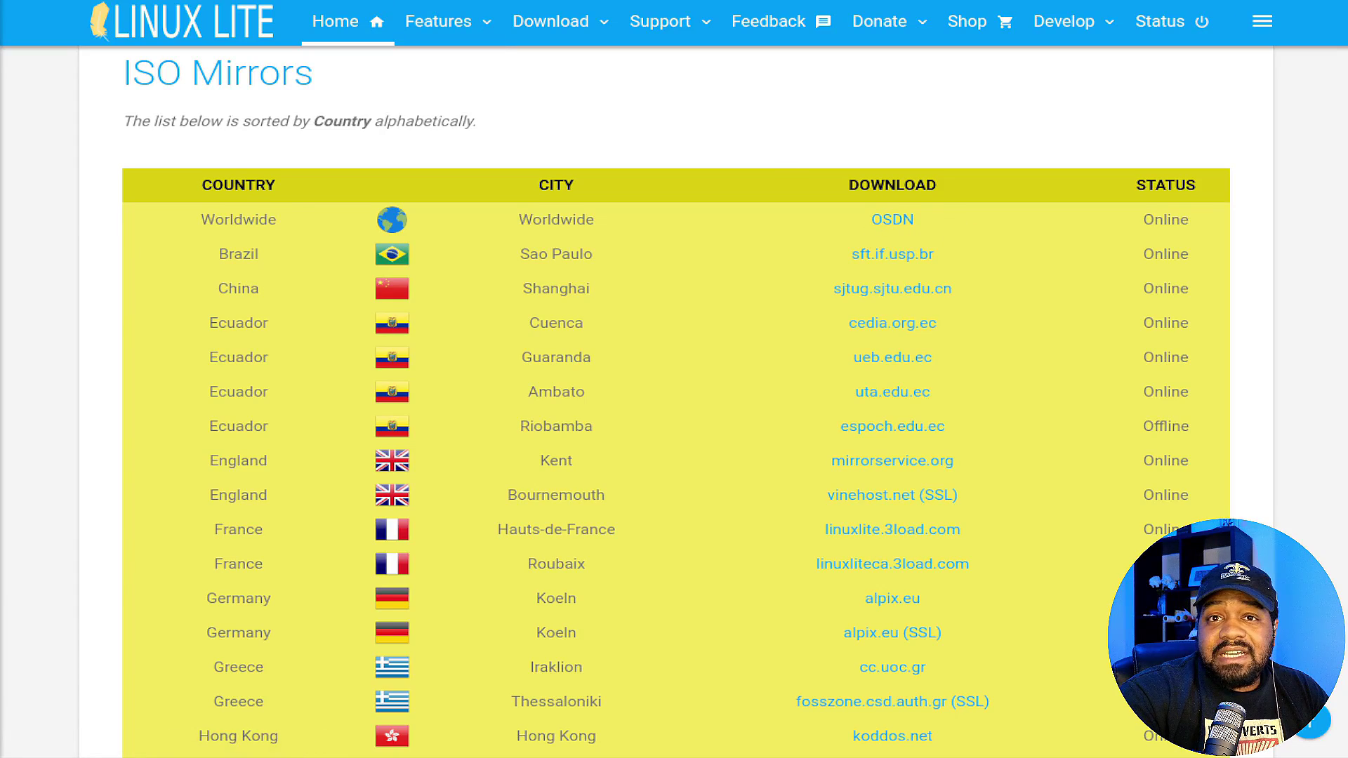
scroll(557, 589, "down", 9)
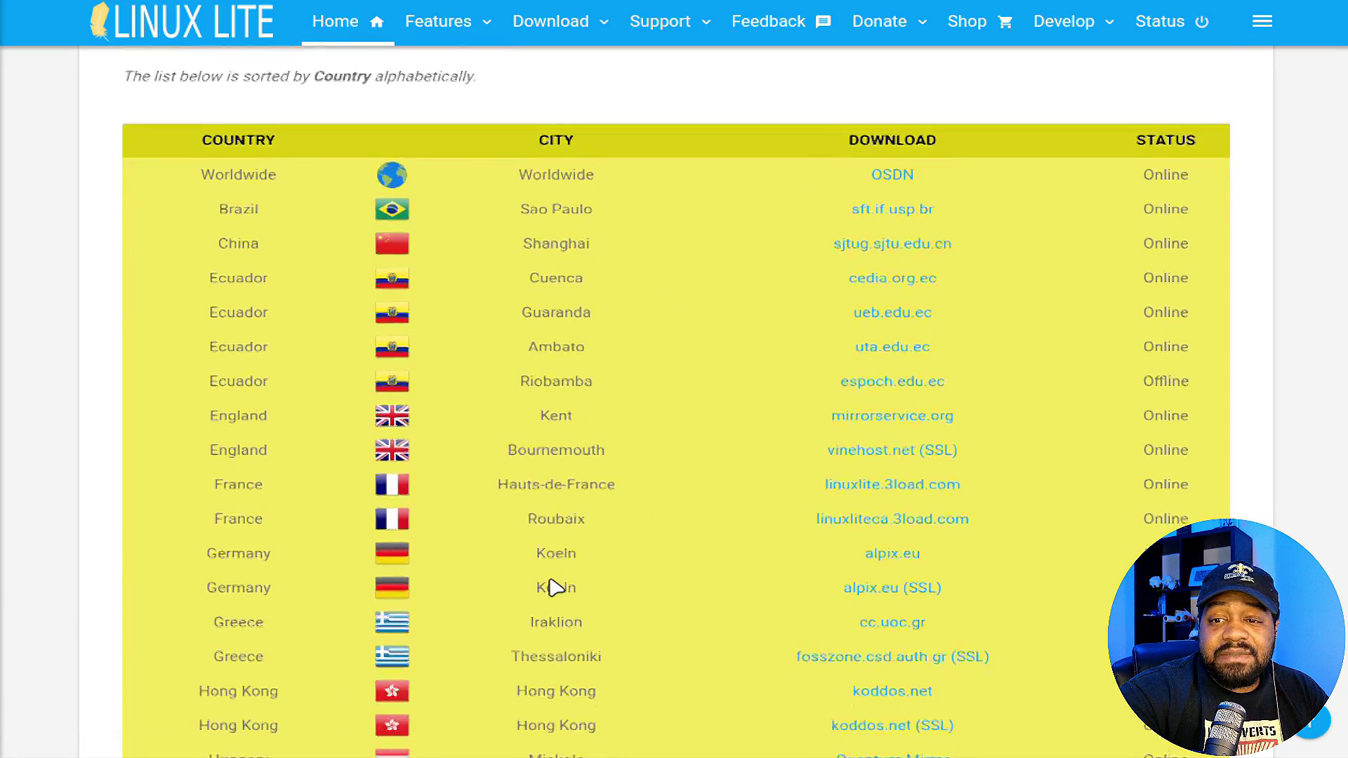
scroll(516, 393, "up", 3)
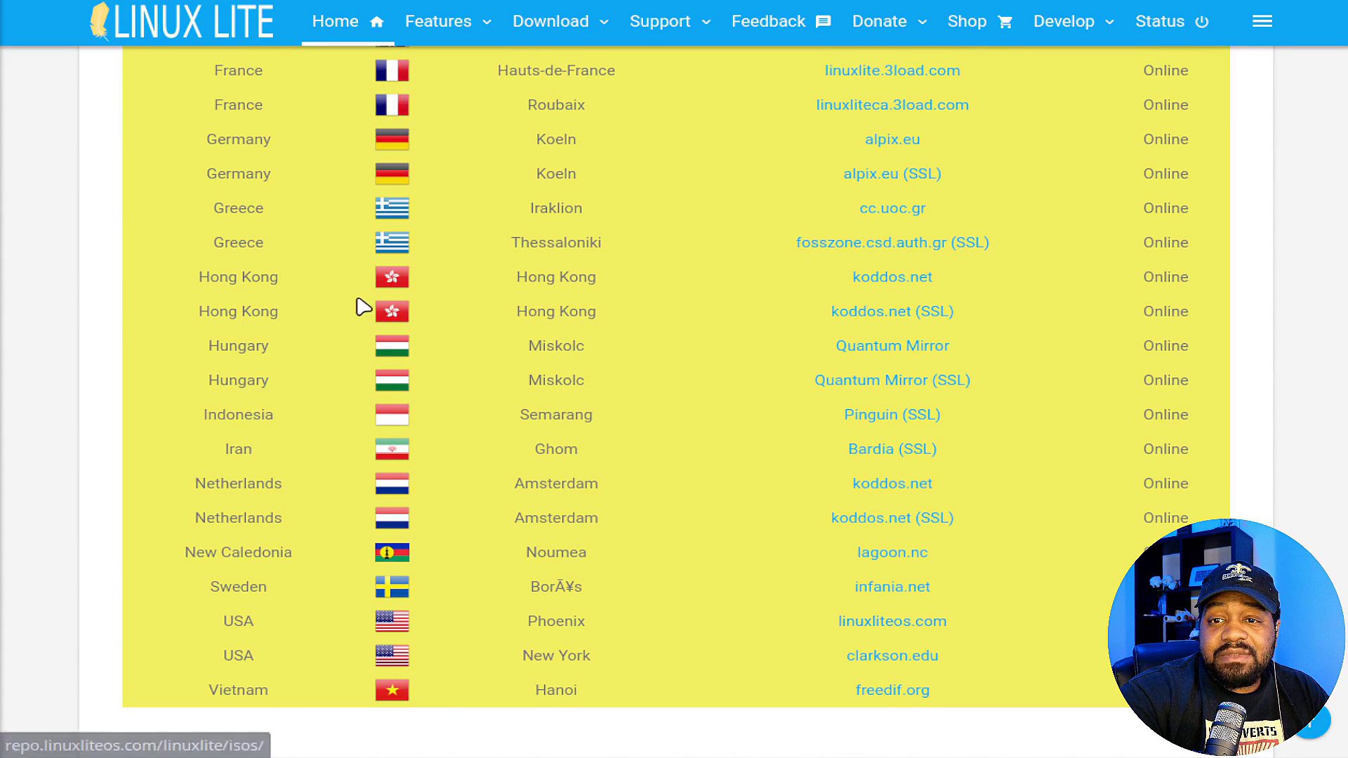
left_click(888, 629)
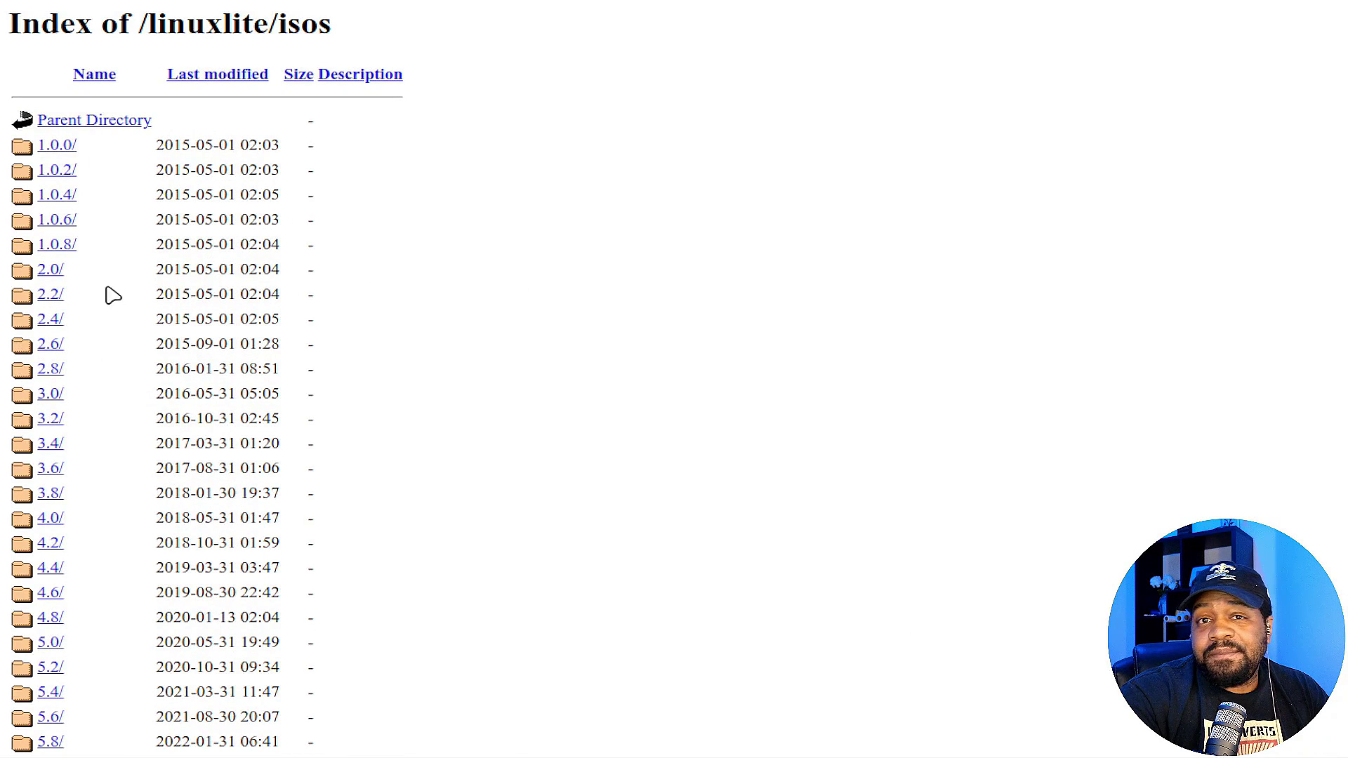
Step: Open the 6.6 folder in the ISO index and view its rc1 folder
scroll(102, 249, "down", 2)
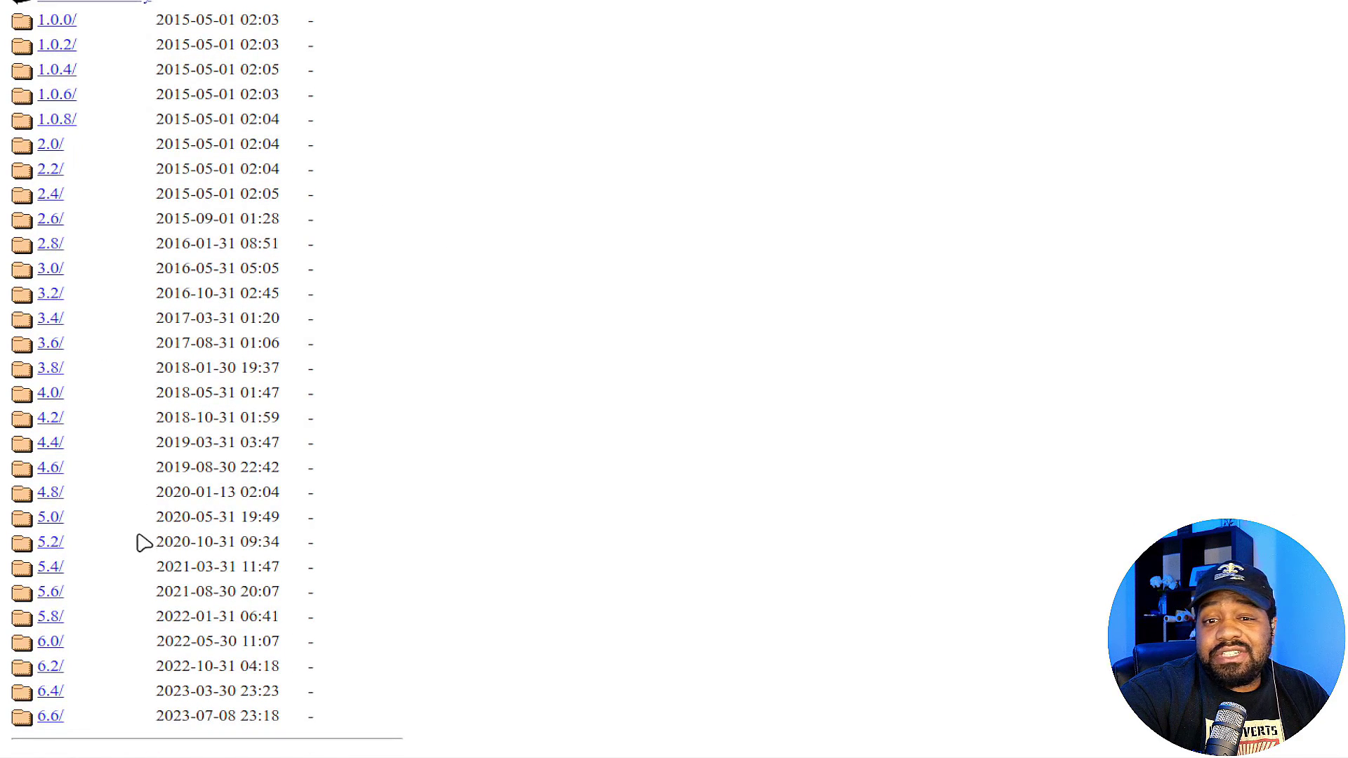
left_click(46, 717)
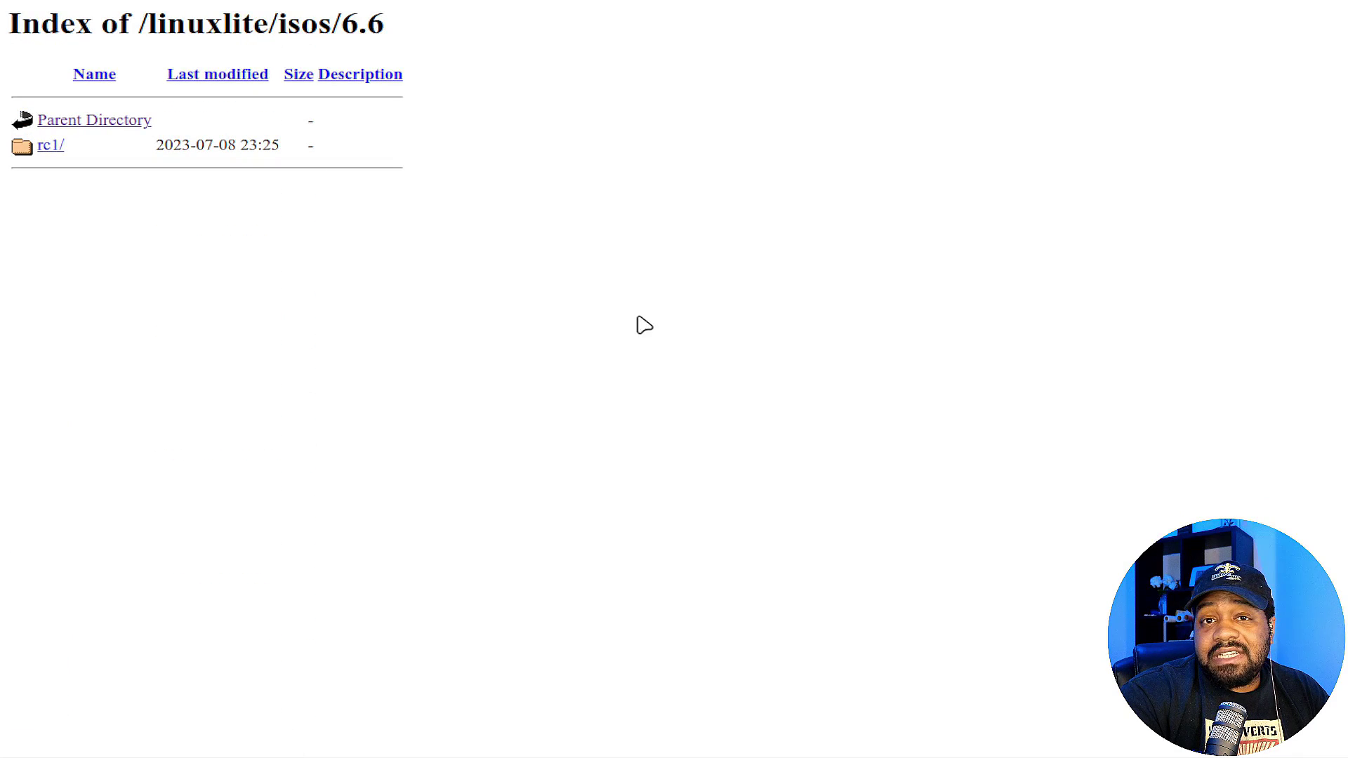
left_click(51, 146)
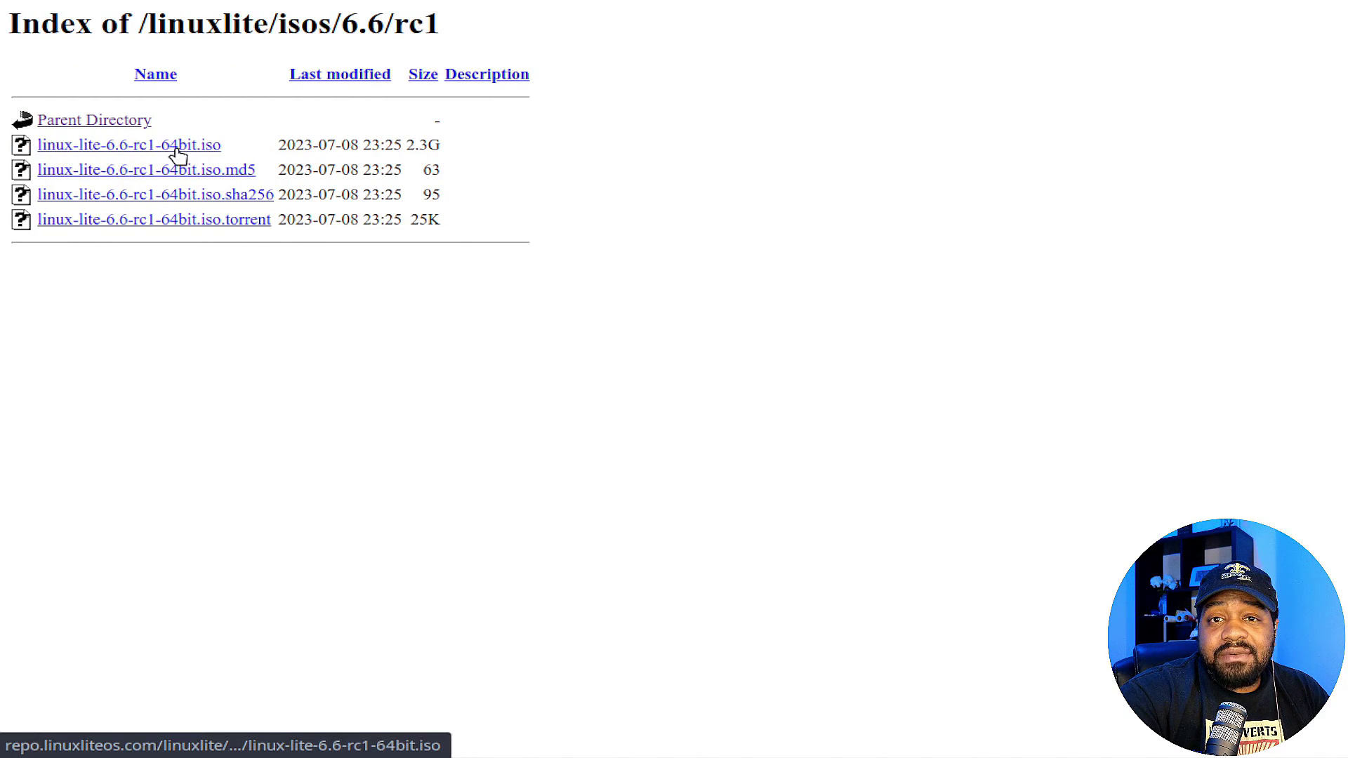
Step: Return to the ISO index and view the files in the 6.4 folder
key("alt+Left")
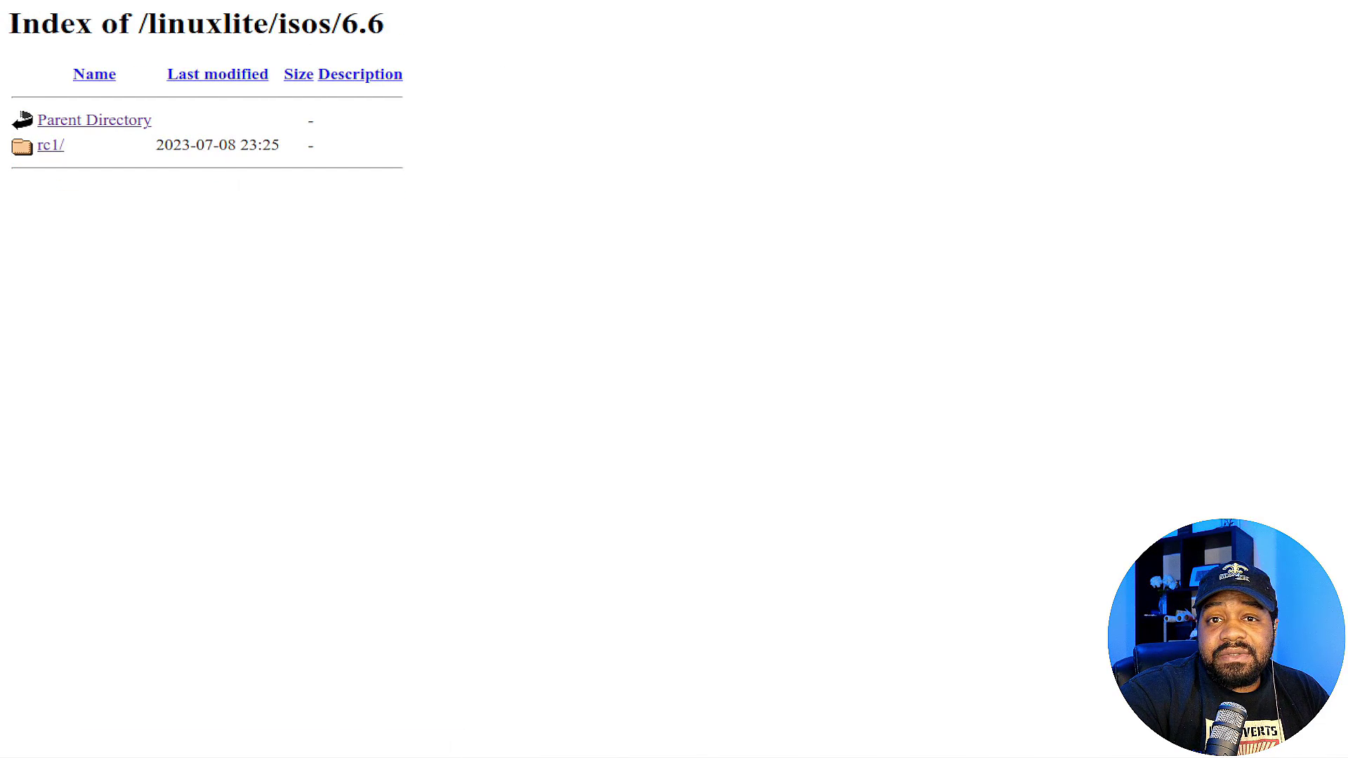
key("alt+Left")
left_click(56, 693)
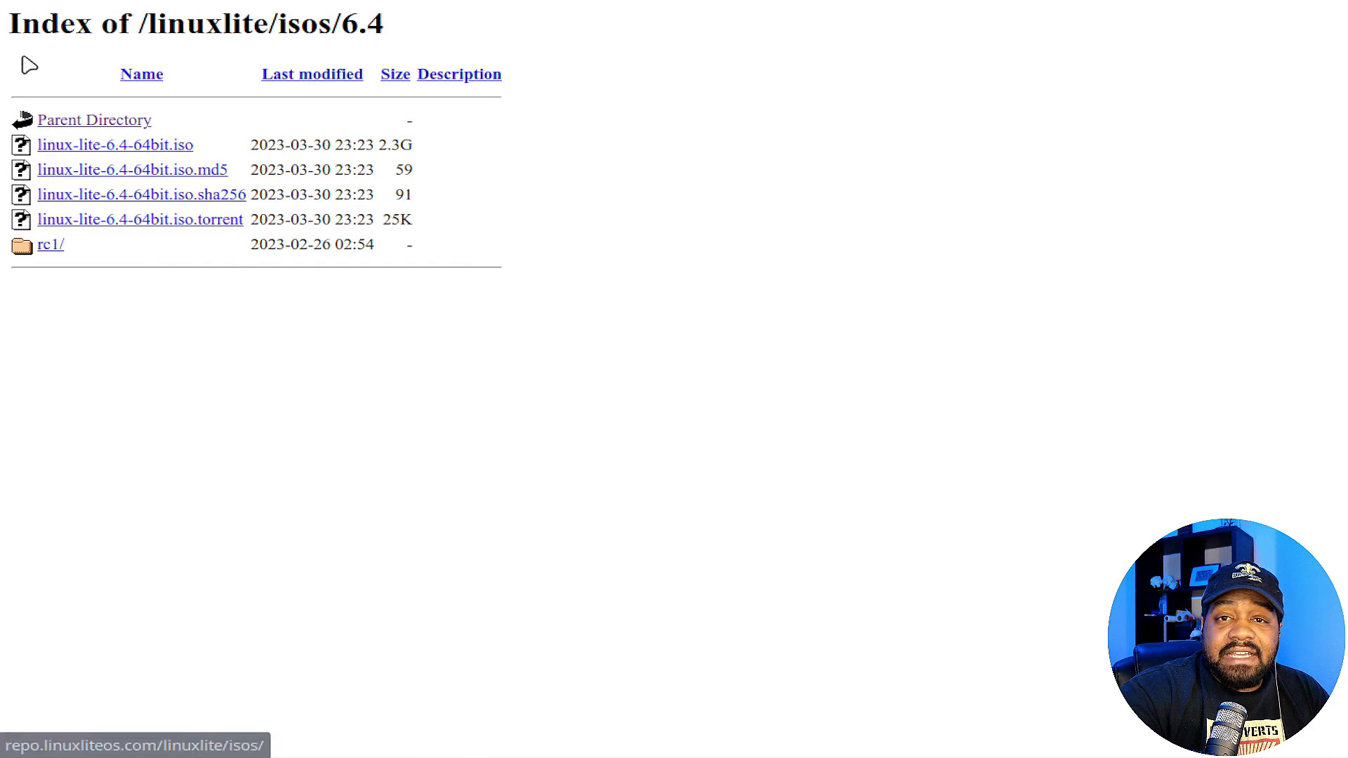
Step: Go back to the ISO index and reopen the rc1 folder of release 6.6
key("alt+Left")
left_click(52, 717)
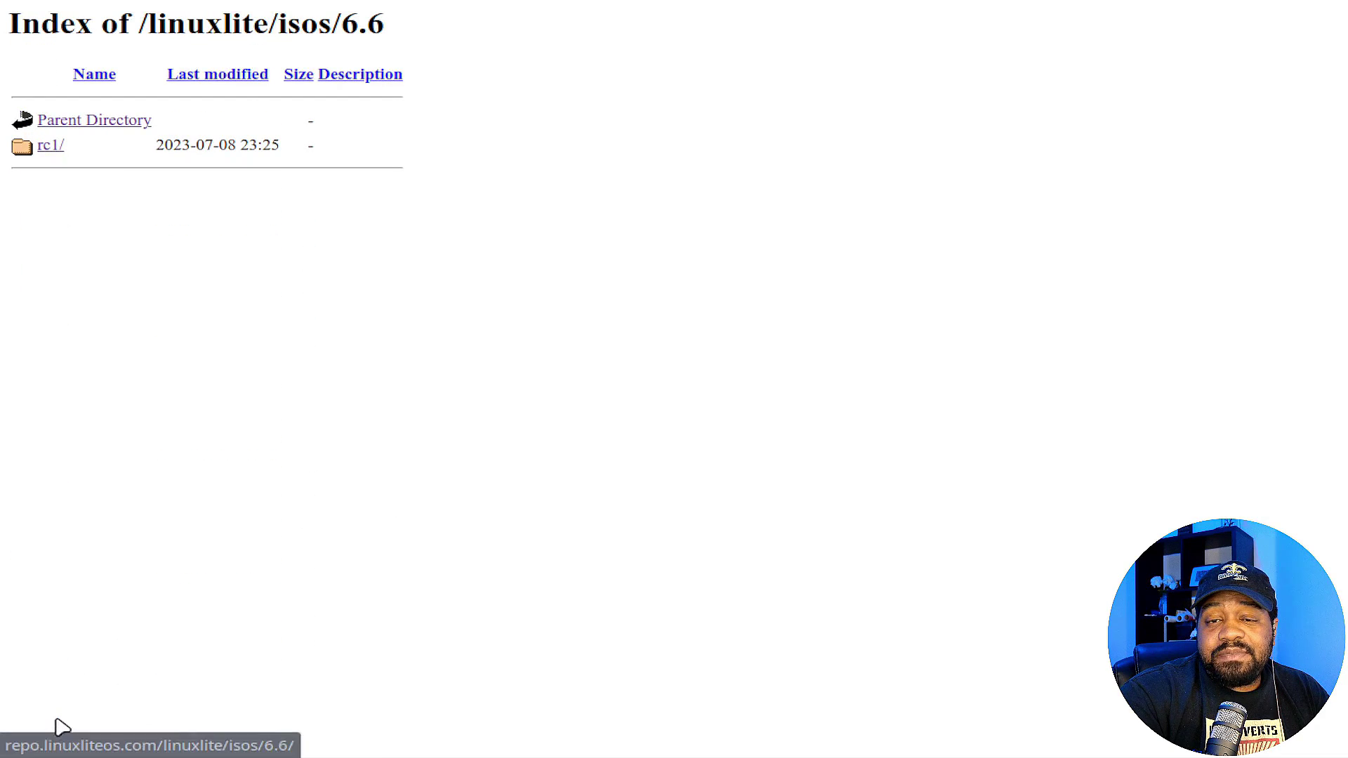
left_click(45, 146)
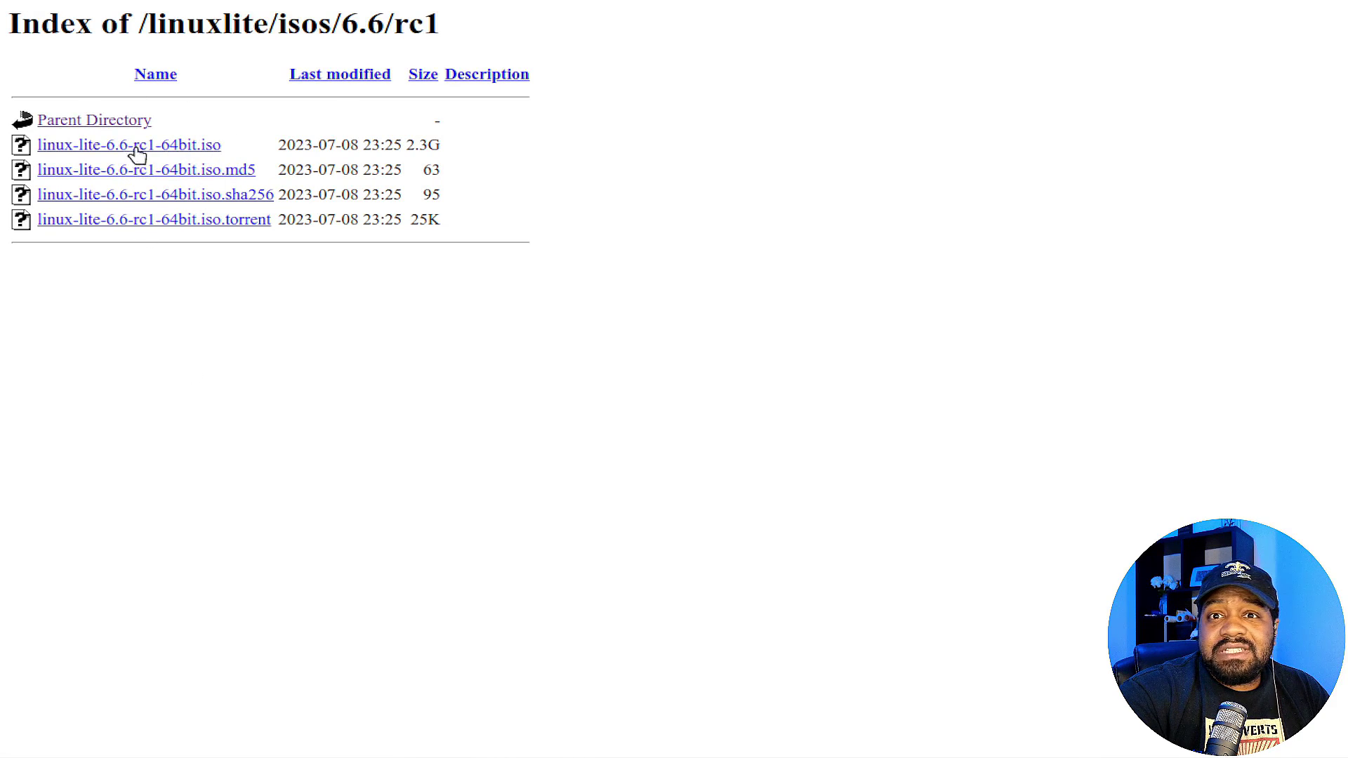
Step: Leave the 6.6 release candidate files and reopen the 6.4 folder from the ISO index
key("alt+Left")
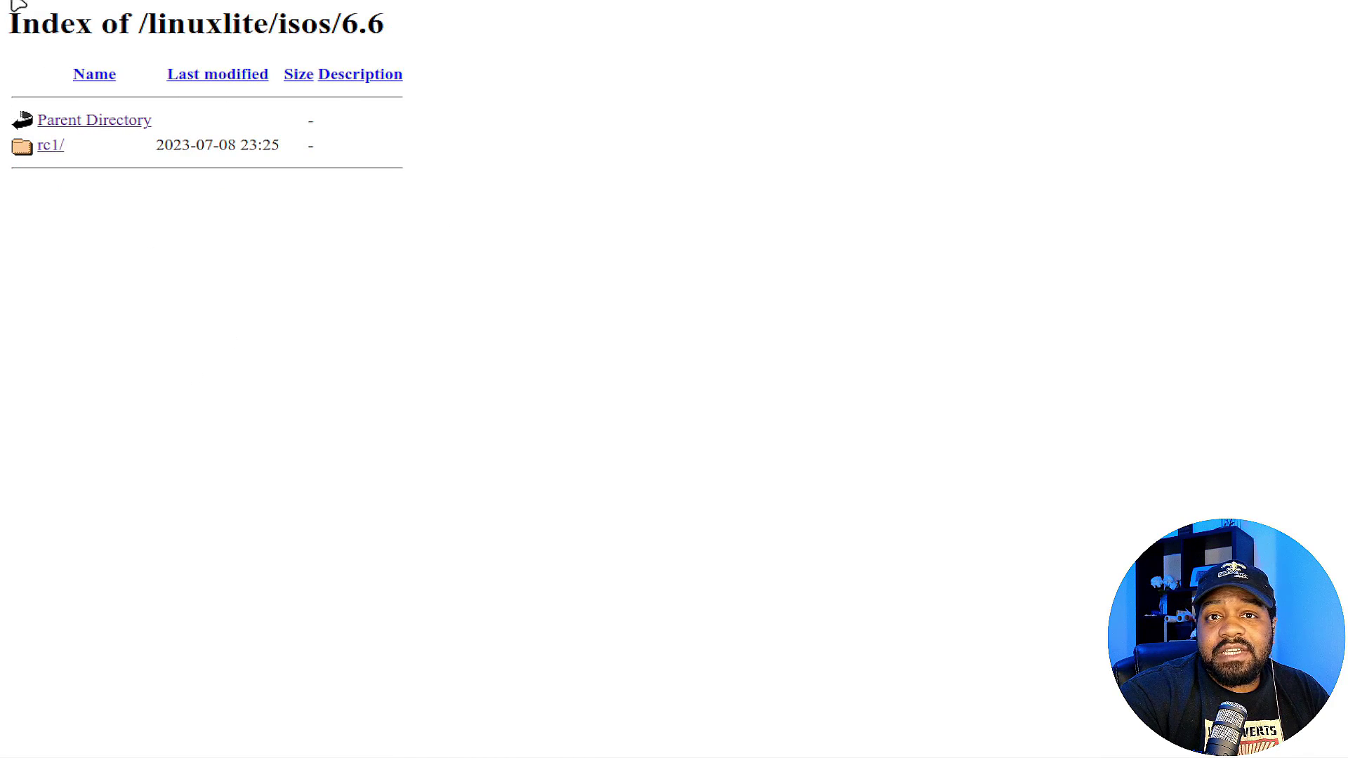
key("alt+Left")
left_click(54, 694)
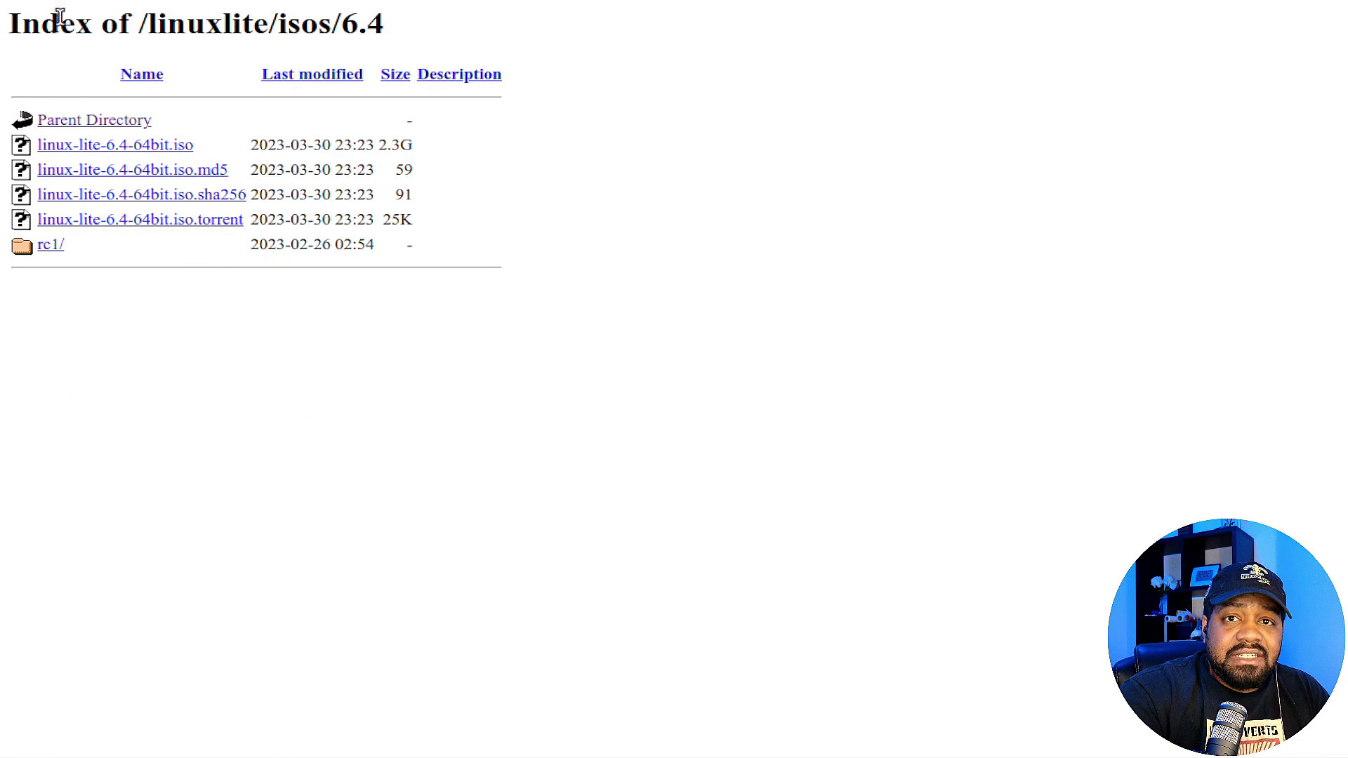
Step: Return from the ISO index to the beginning of the website's Mirrors page
key("alt+Left")
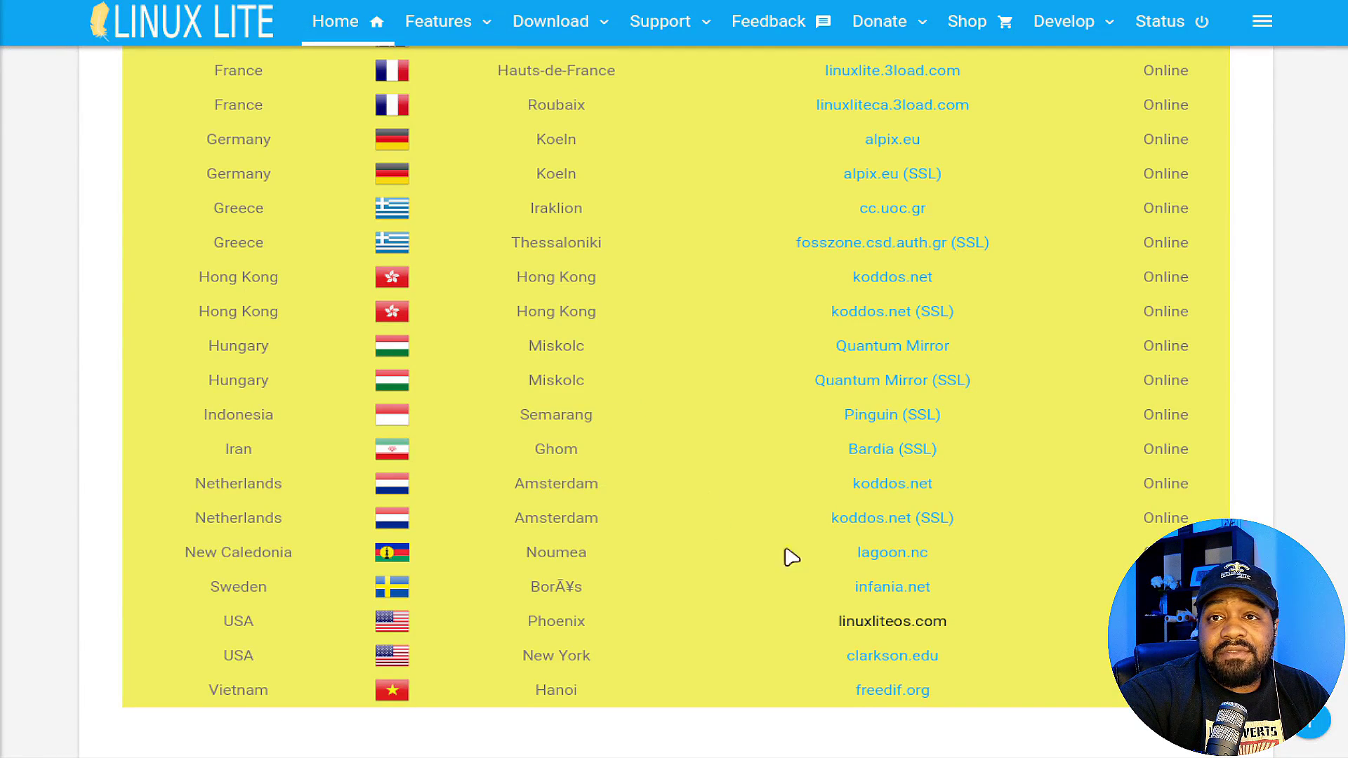
key("Home")
scroll(799, 574, "down", 8)
scroll(799, 574, "up", 8)
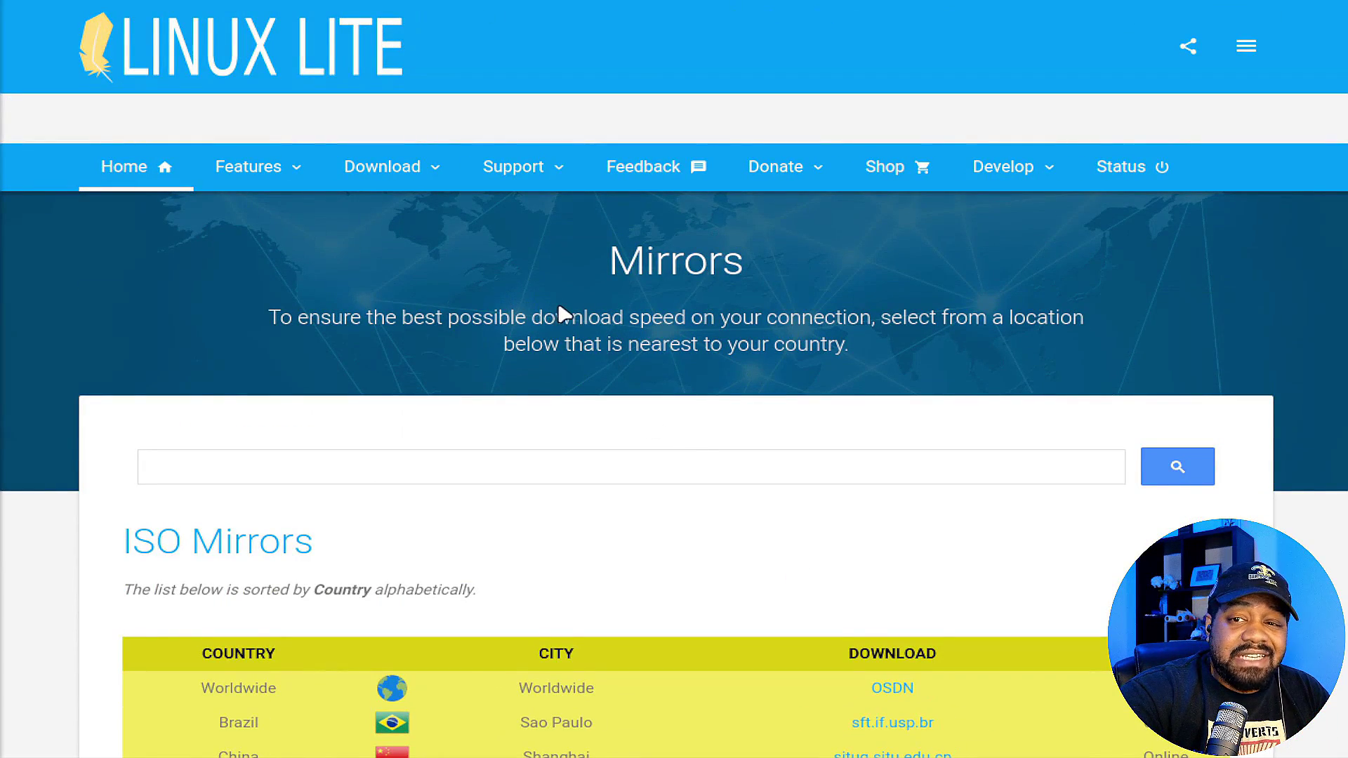
Step: Open the Desktop section of the site's features page and review the feature overview up to its introduction
mouse_move(264, 179)
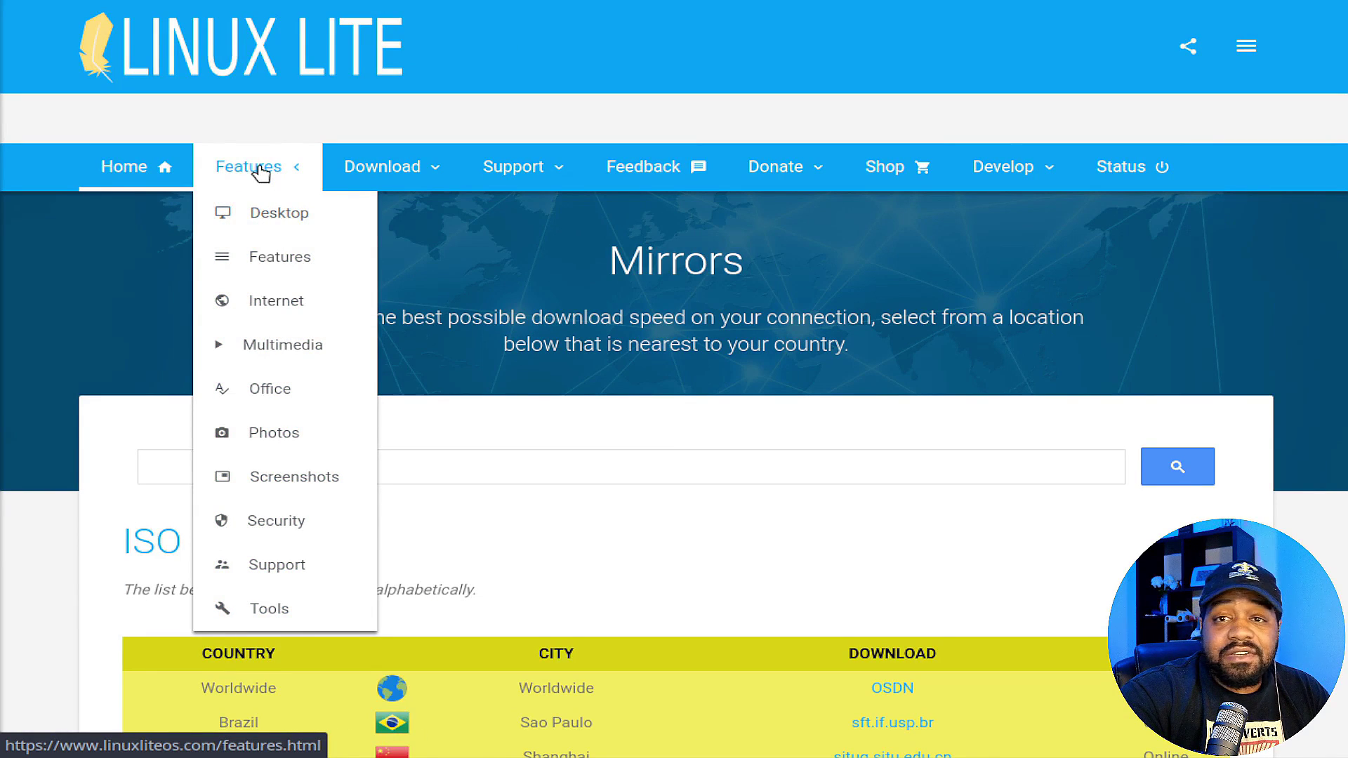
left_click(278, 216)
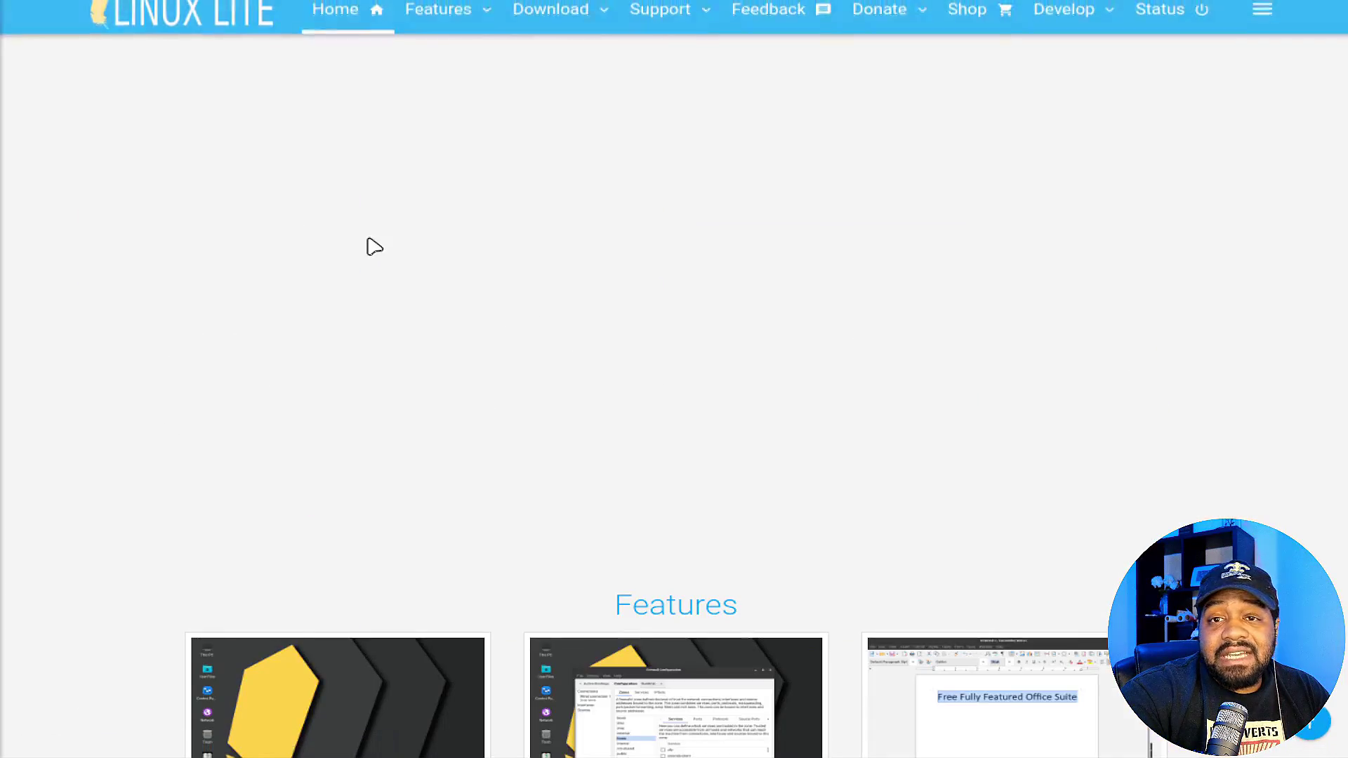
scroll(690, 391, "up", 10)
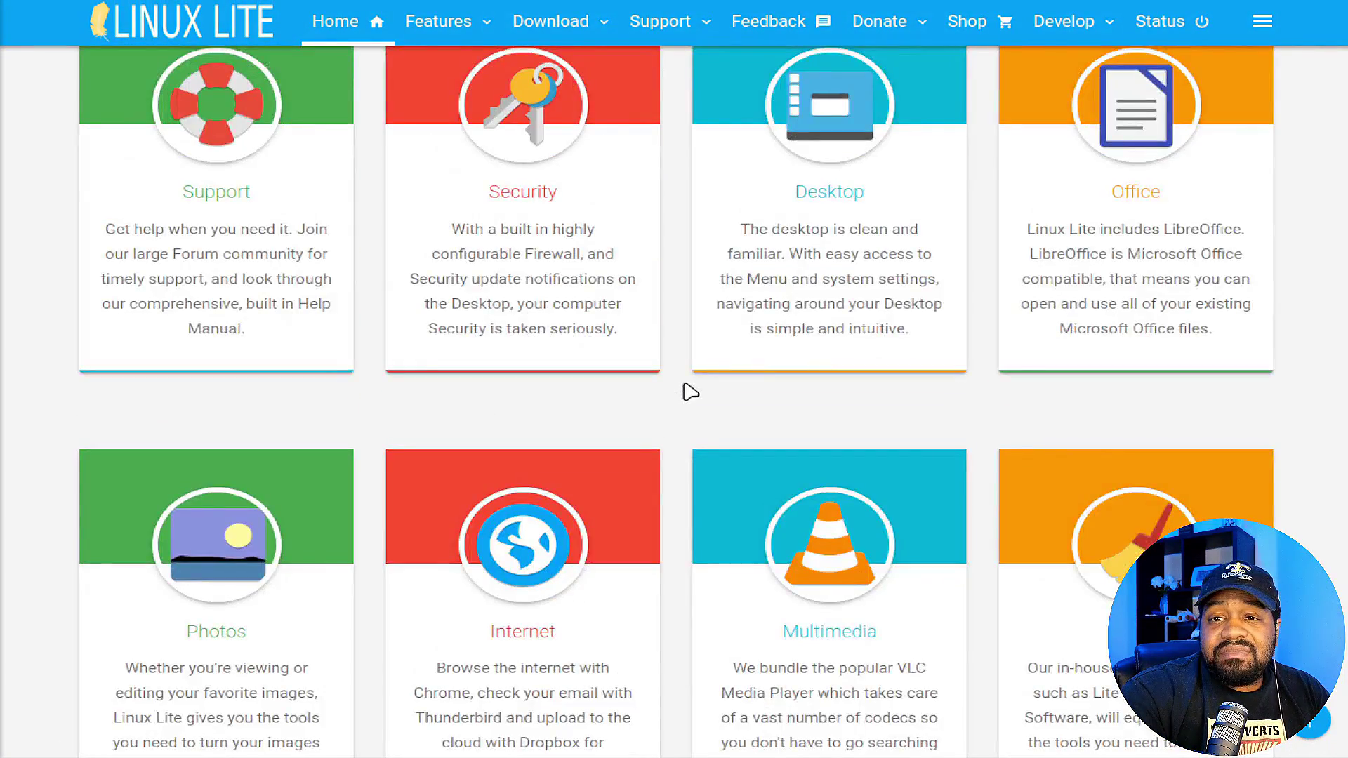
scroll(689, 391, "up", 3)
left_click(319, 184)
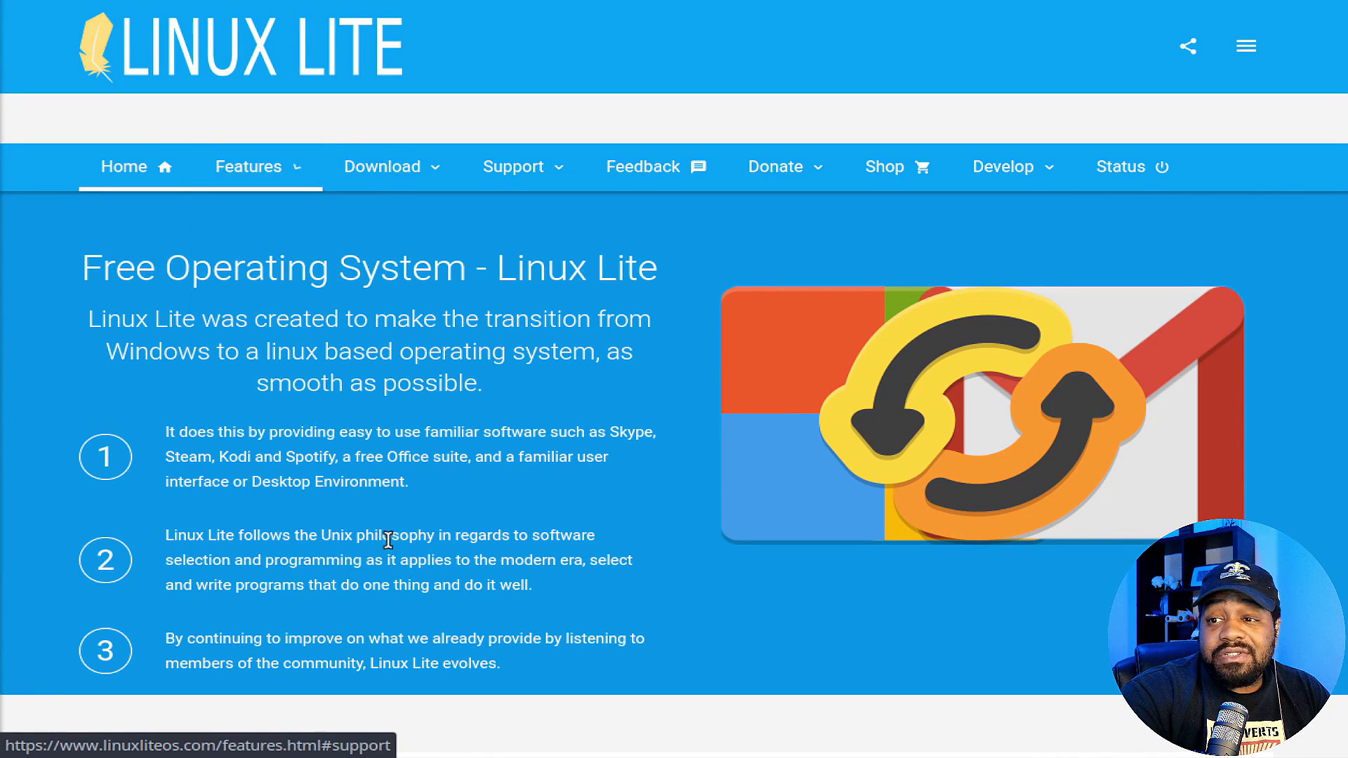
Step: Browse the website's support options, including Forums
mouse_move(225, 160)
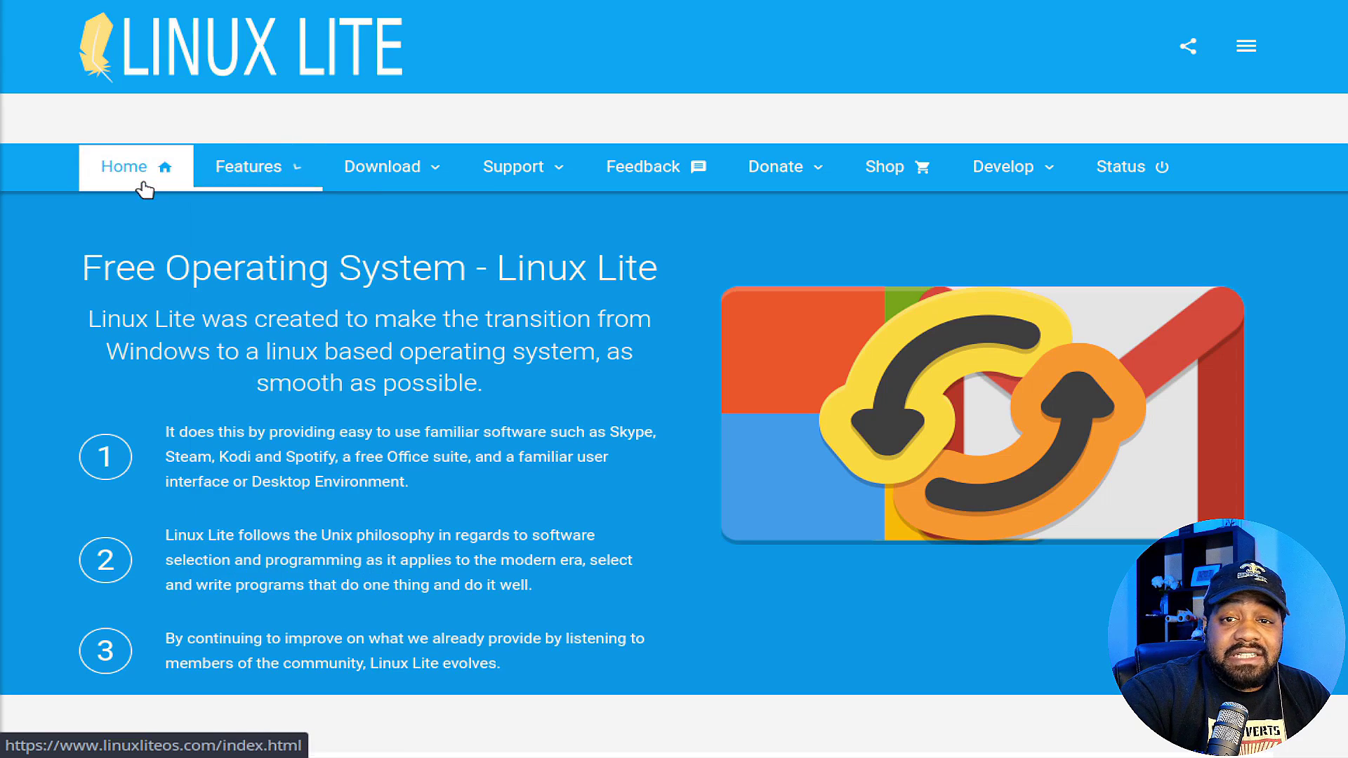
mouse_move(559, 171)
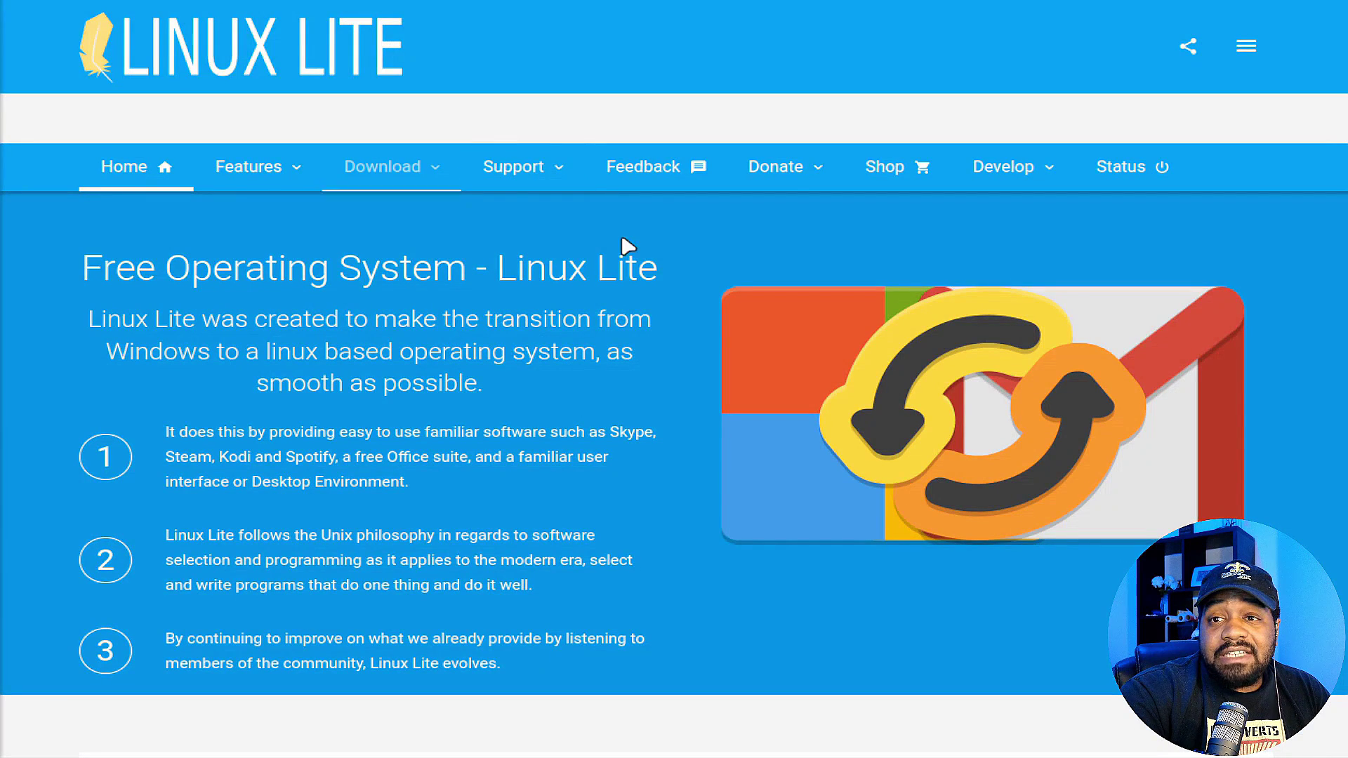
mouse_move(553, 181)
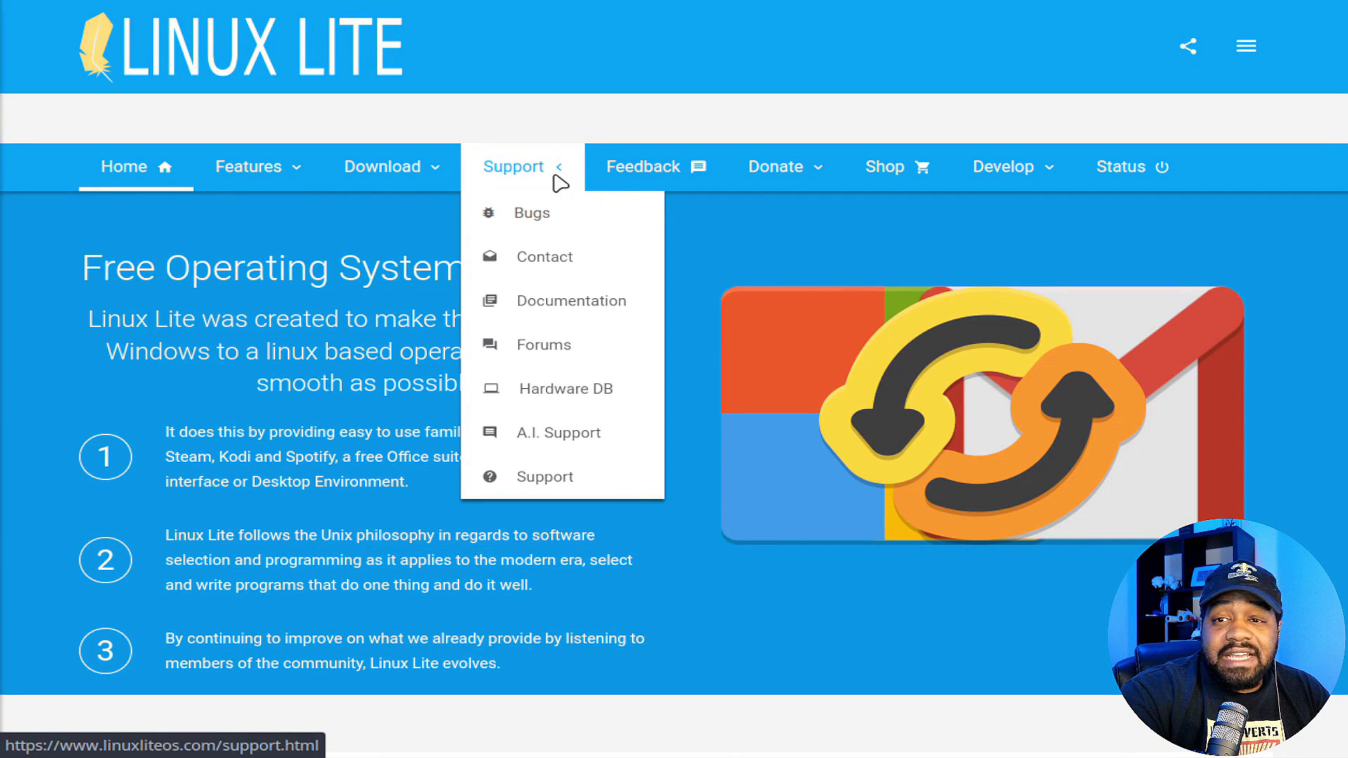
left_click(566, 363)
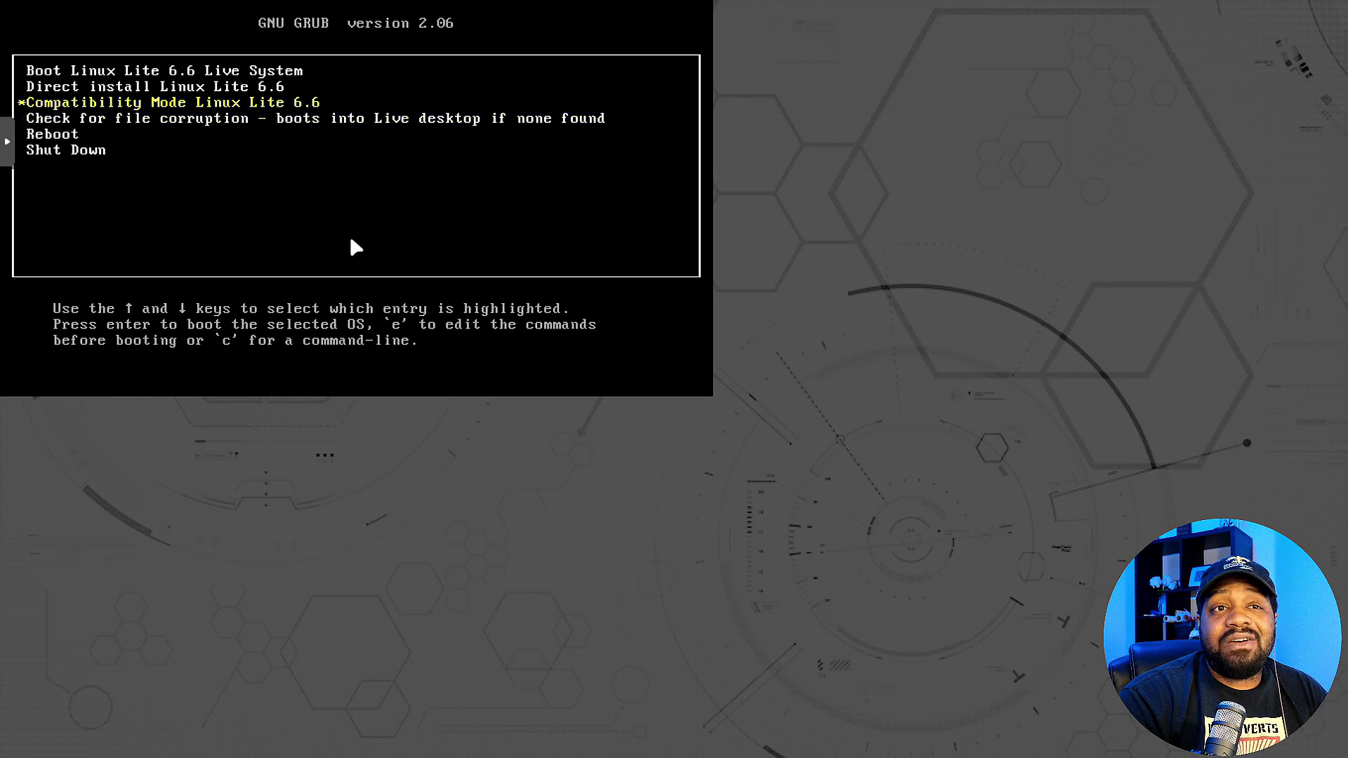
Step: Boot Linux Lite 6.6 in Compatibility Mode and launch the installer from the Lite Welcome window
key("Return")
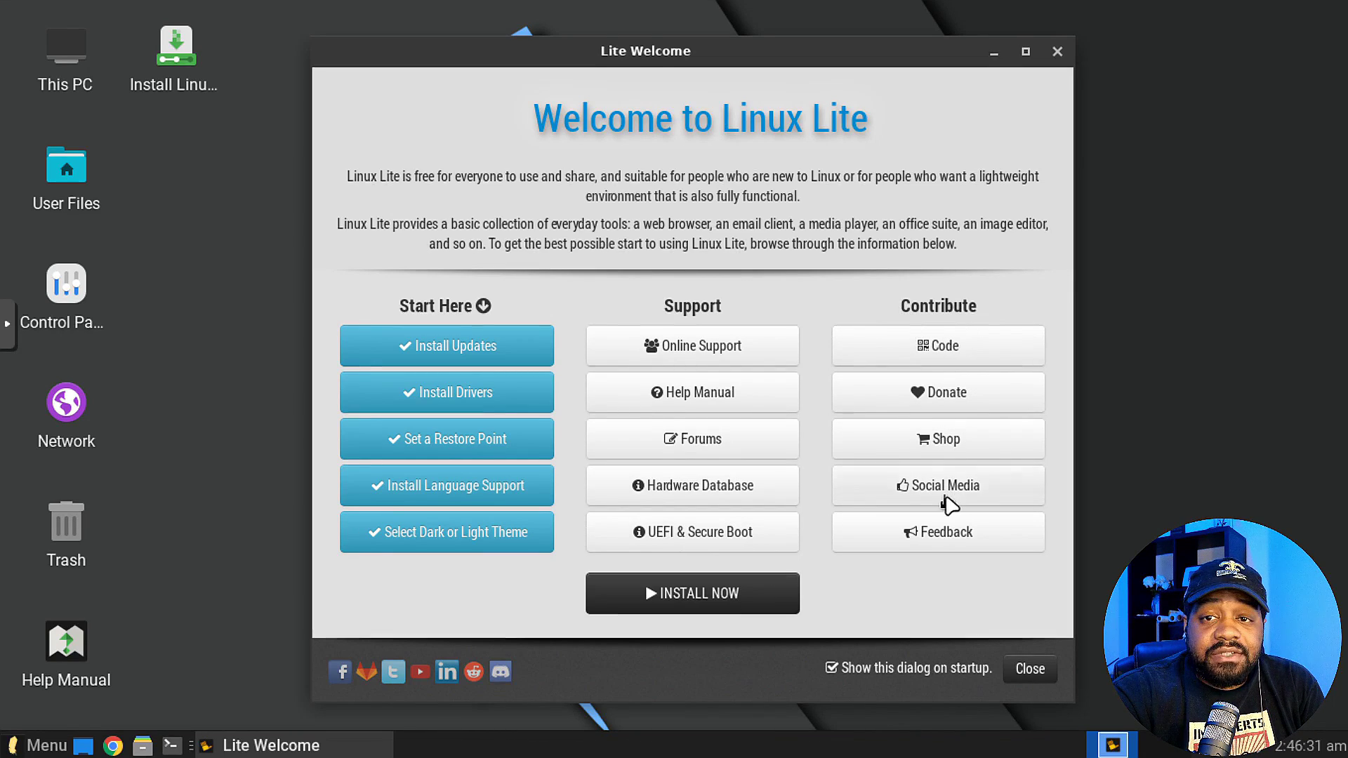
left_click(709, 602)
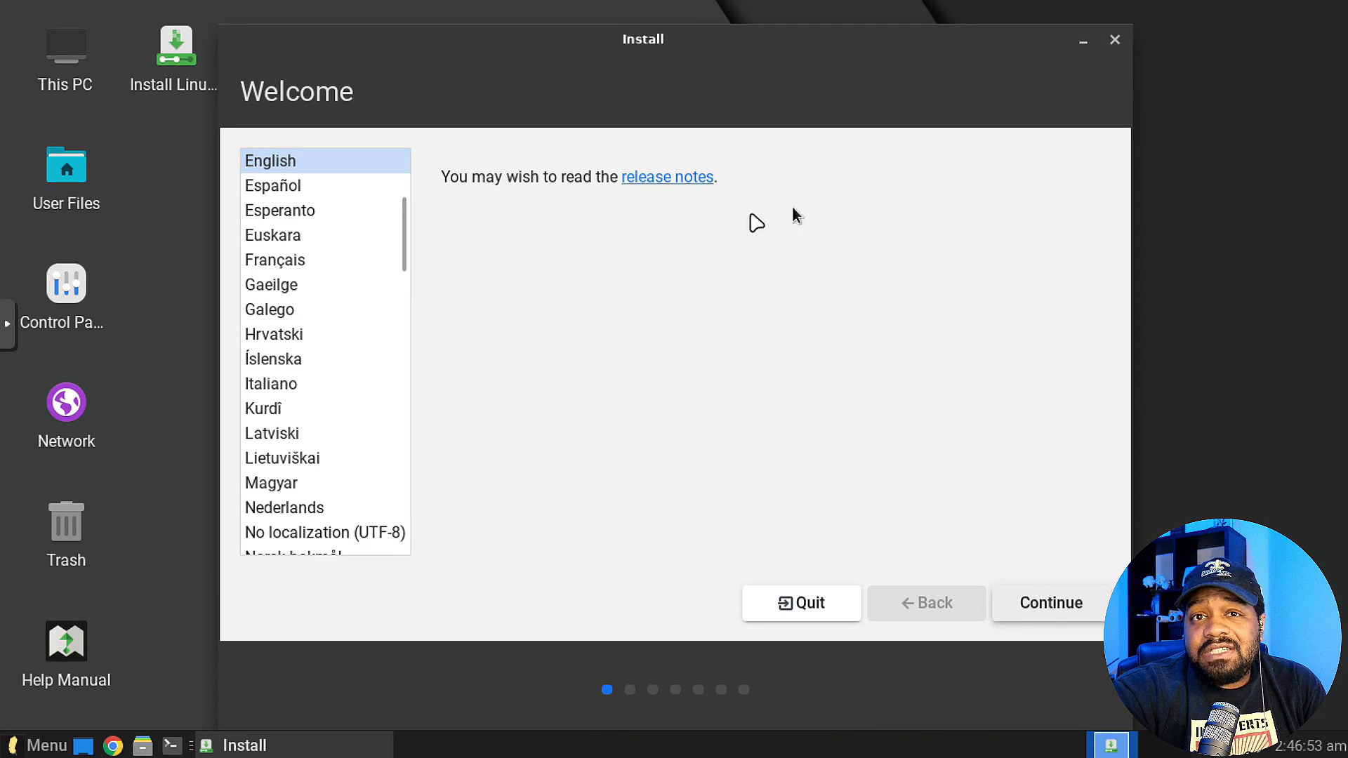
Step: Accept English with the English (US) keyboard layout, and enable third-party software installation alongside downloading updates
left_click(1087, 605)
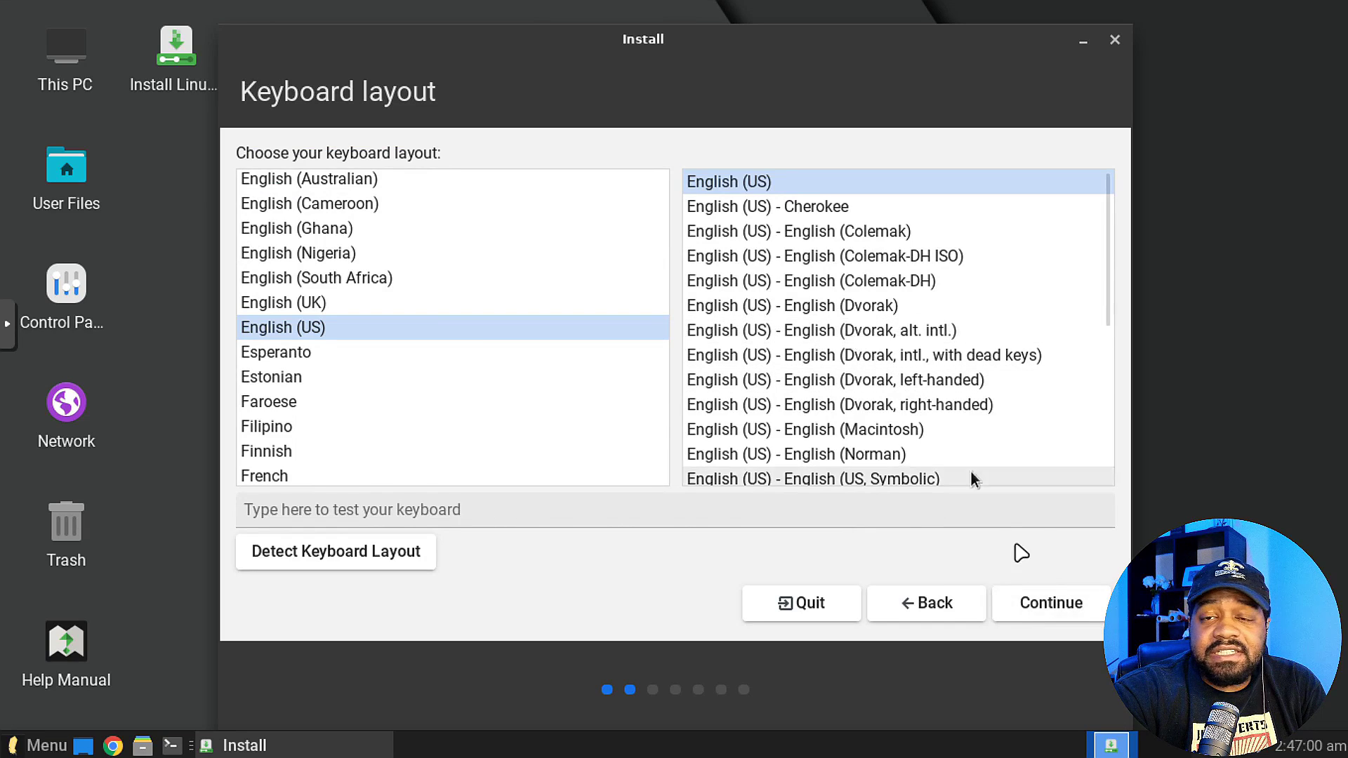
left_click(1050, 602)
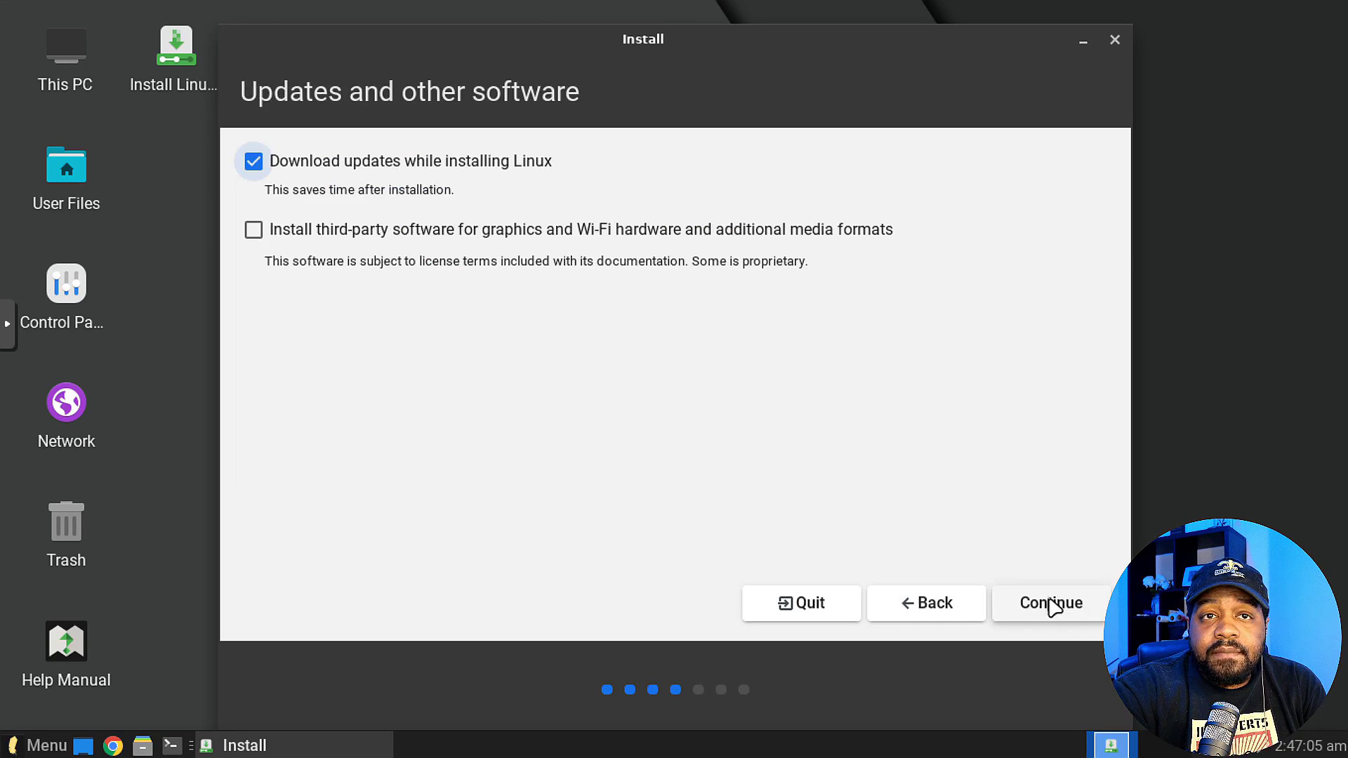
left_click(282, 232)
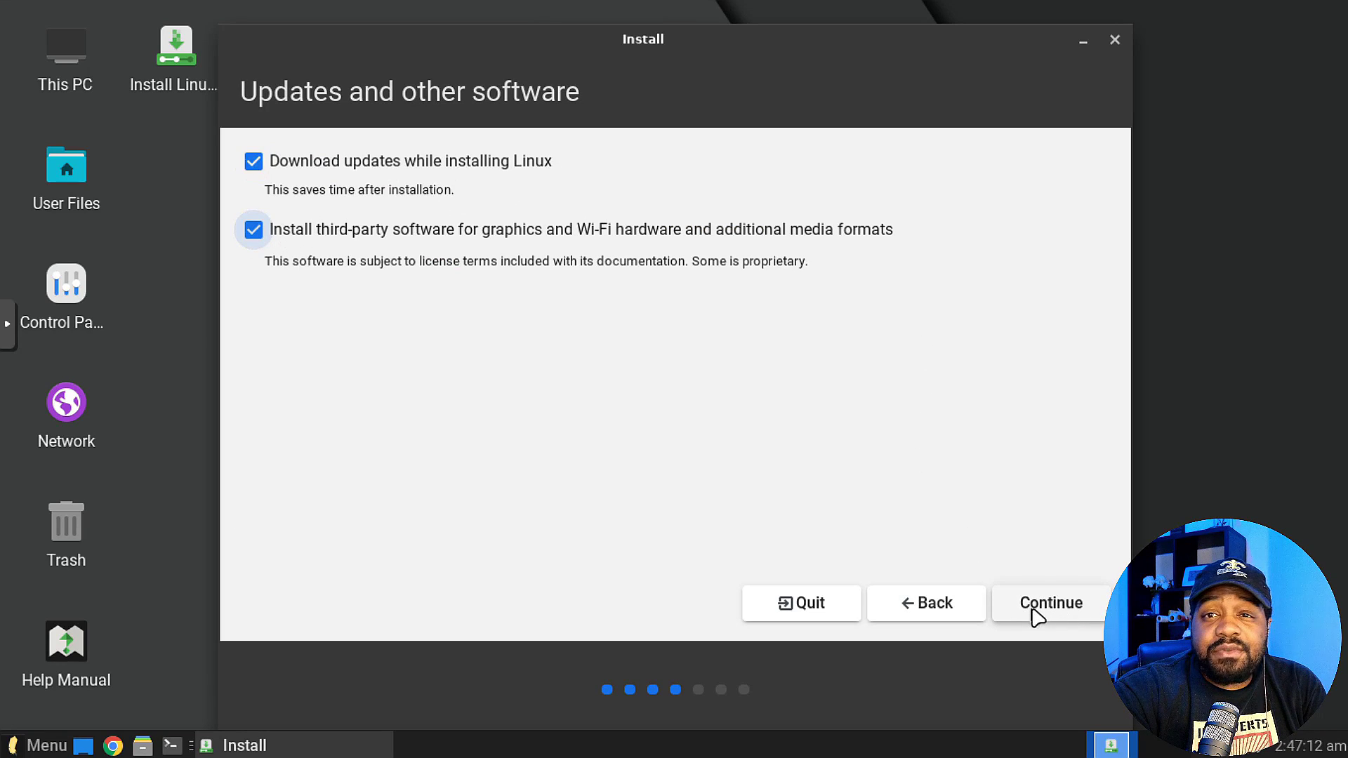
left_click(1066, 605)
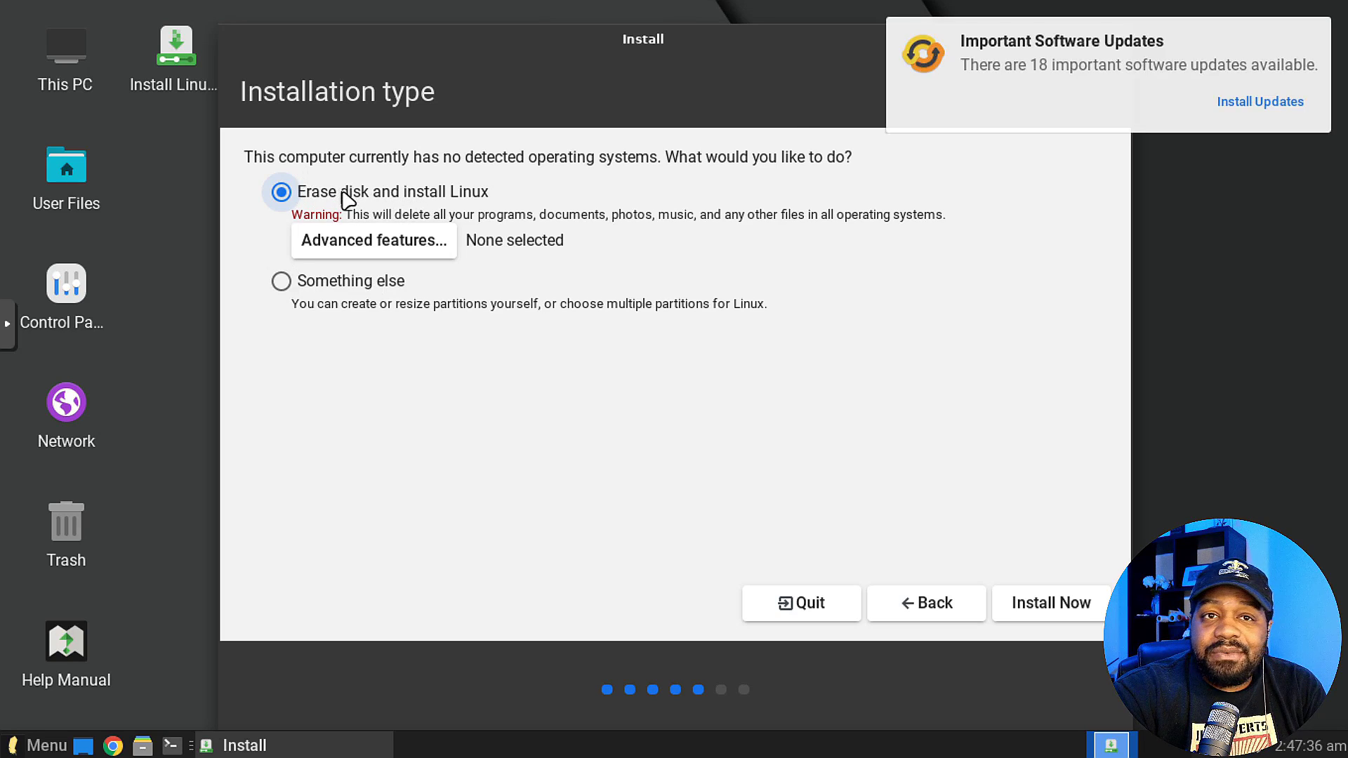
Step: Choose to erase the disk and install Linux, approve writing the disk changes, and accept Los Angeles as the location
left_click(1055, 590)
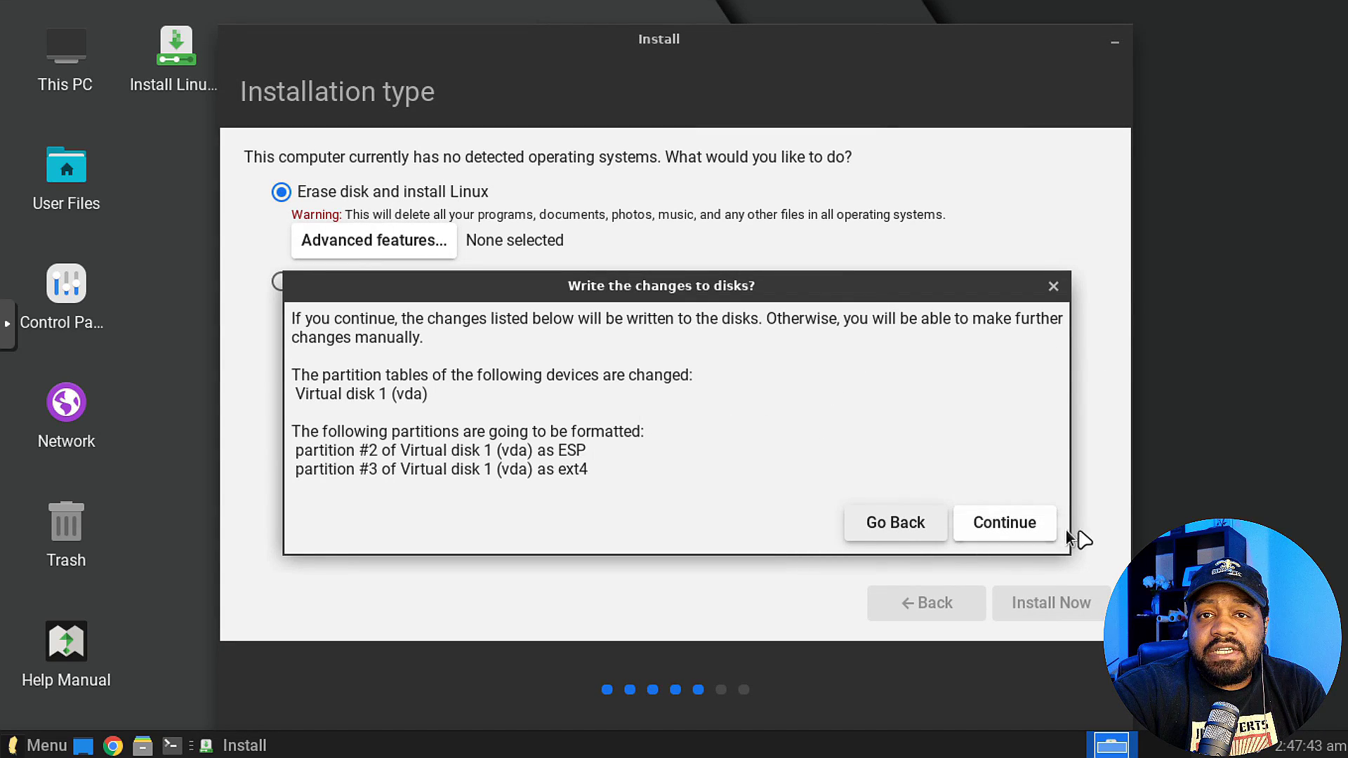
left_click(1004, 531)
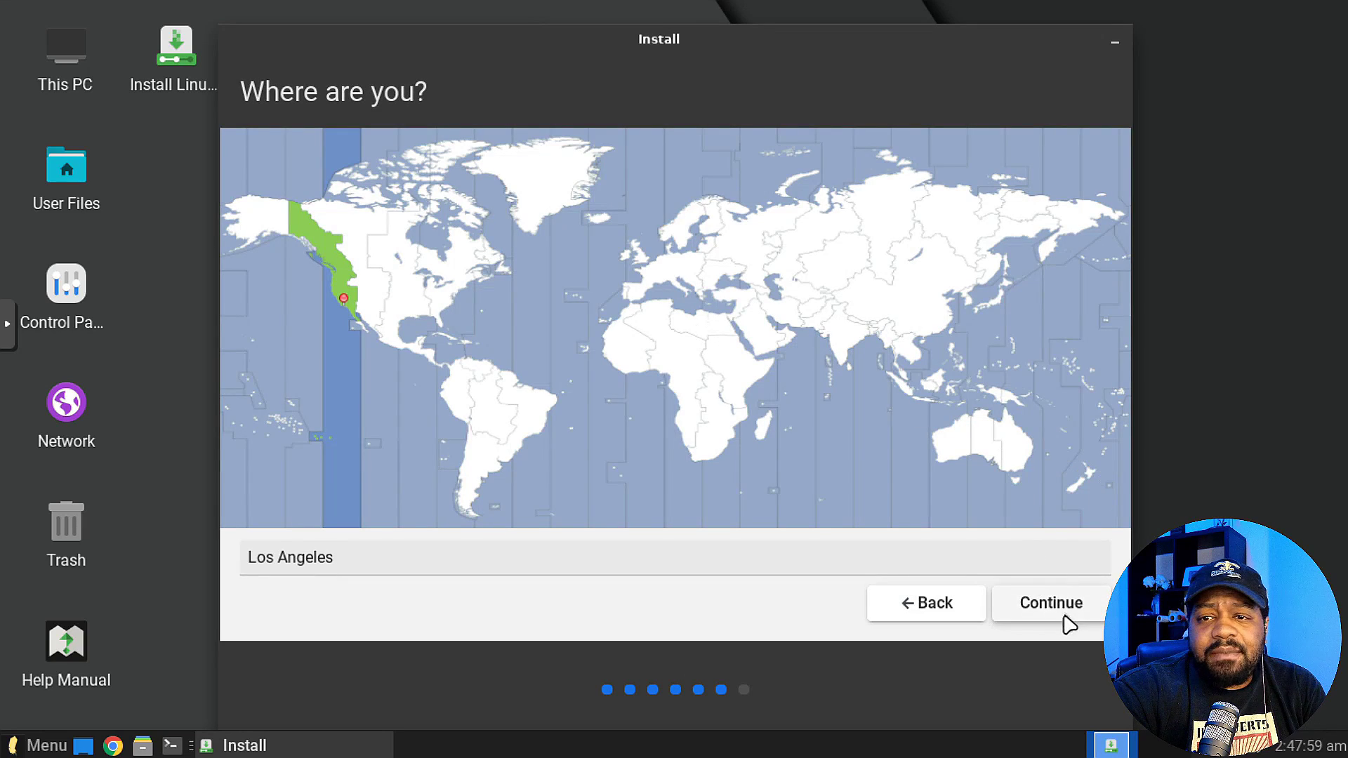
left_click(1049, 603)
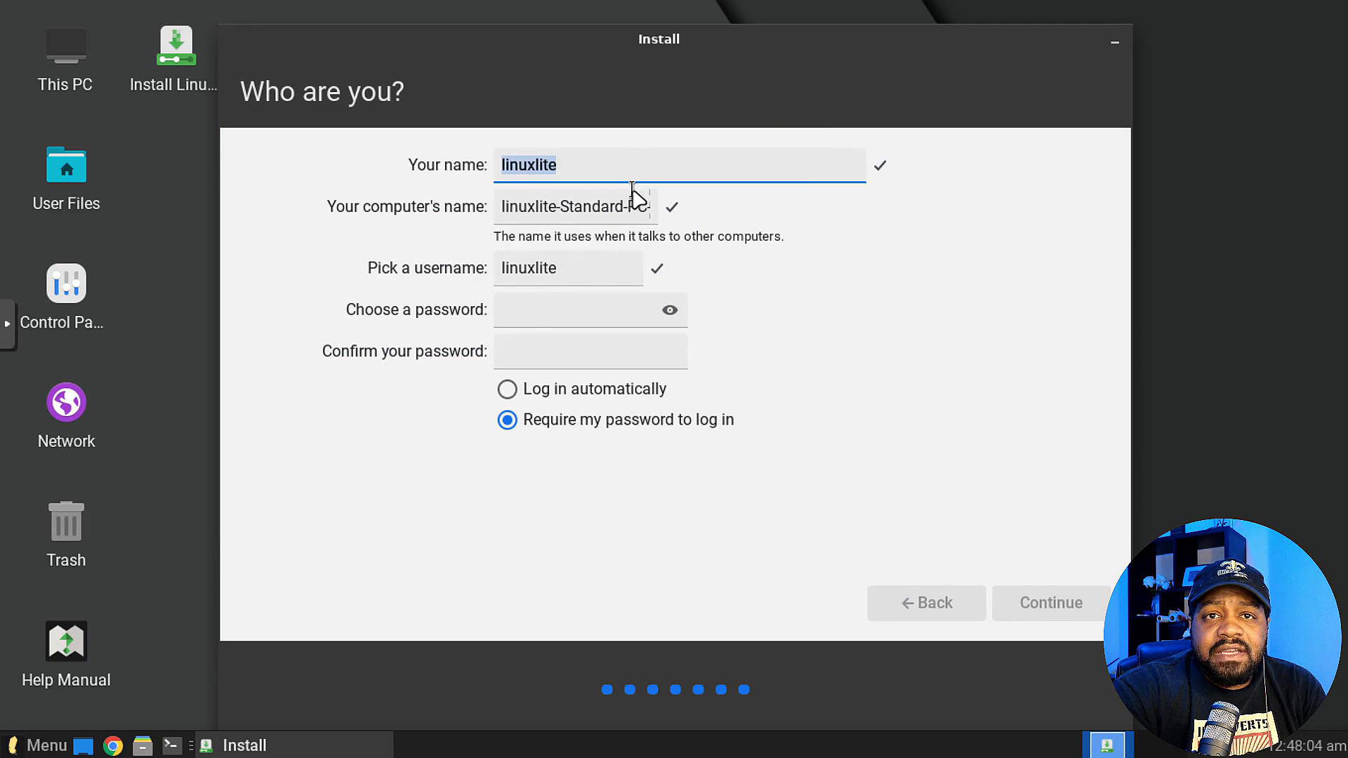
Step: Enter the account holder's name and set the computer's name to linuxl
type("josh")
key("Tab")
type("l")
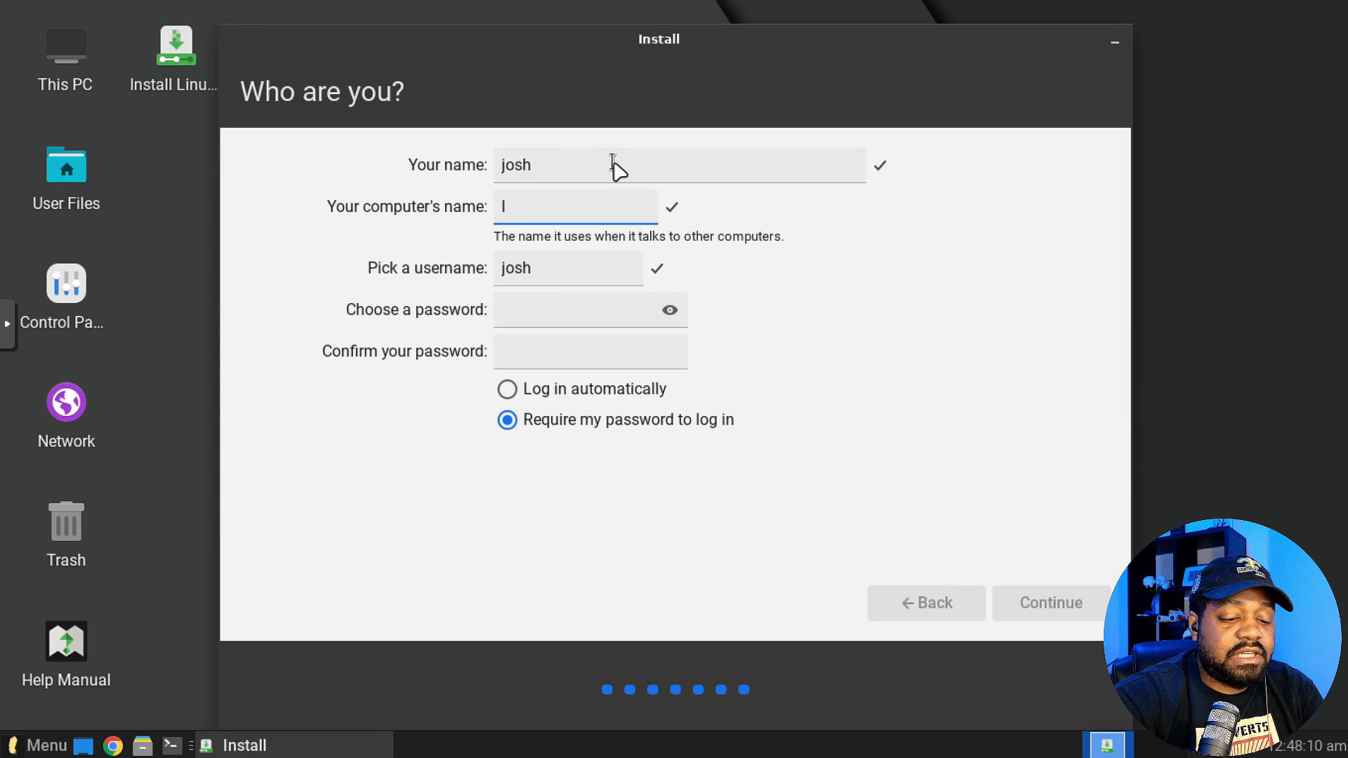
type("inuxlite")
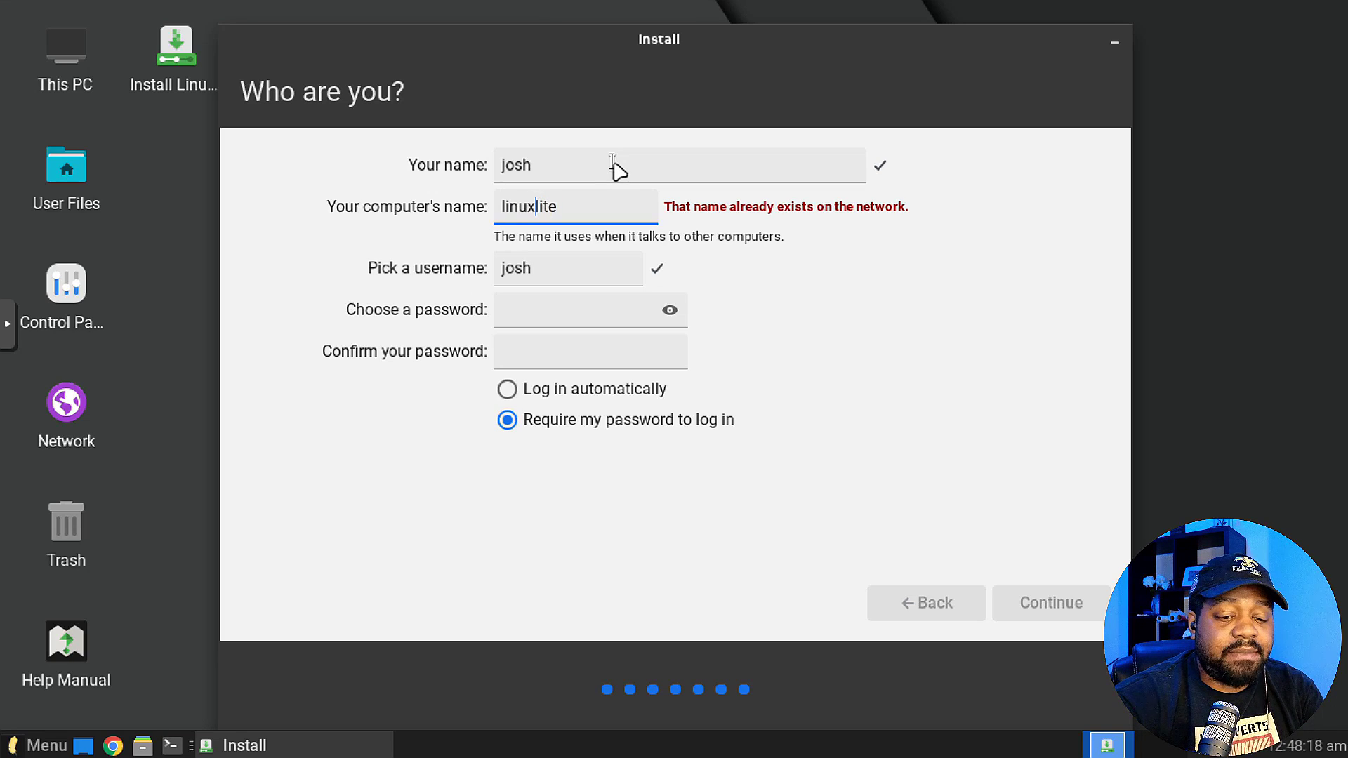
key("BackSpace")
key("BackSpace")
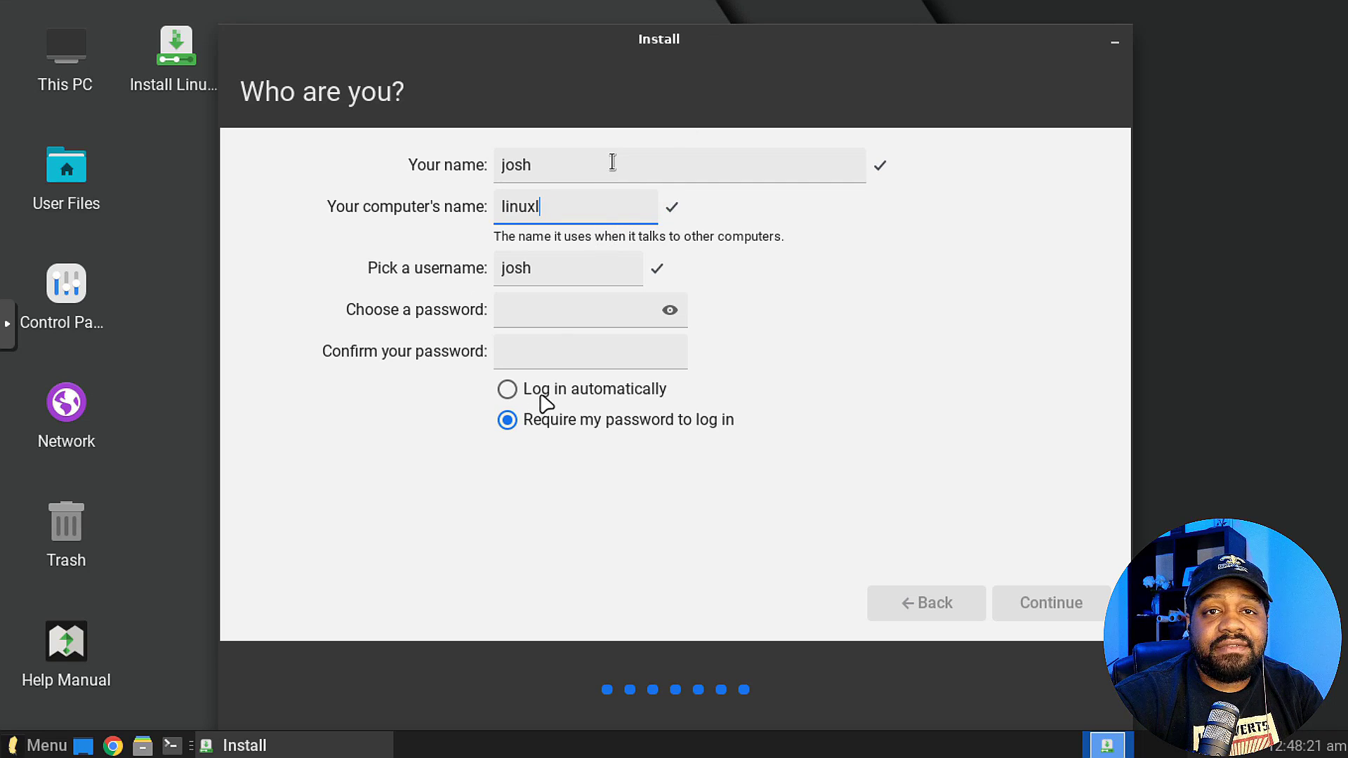
Step: Enter and confirm the account password, and continue with the installation
left_click(569, 311)
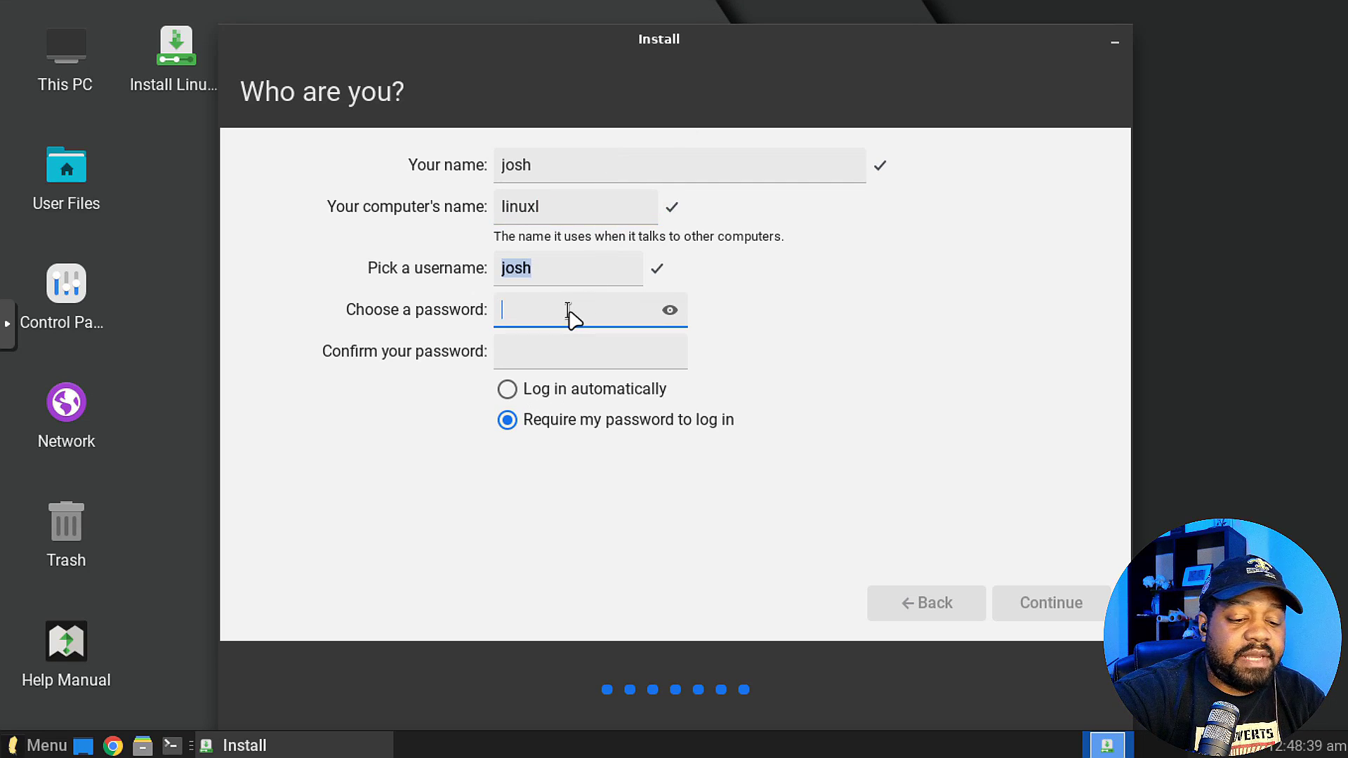
type("•••••••••")
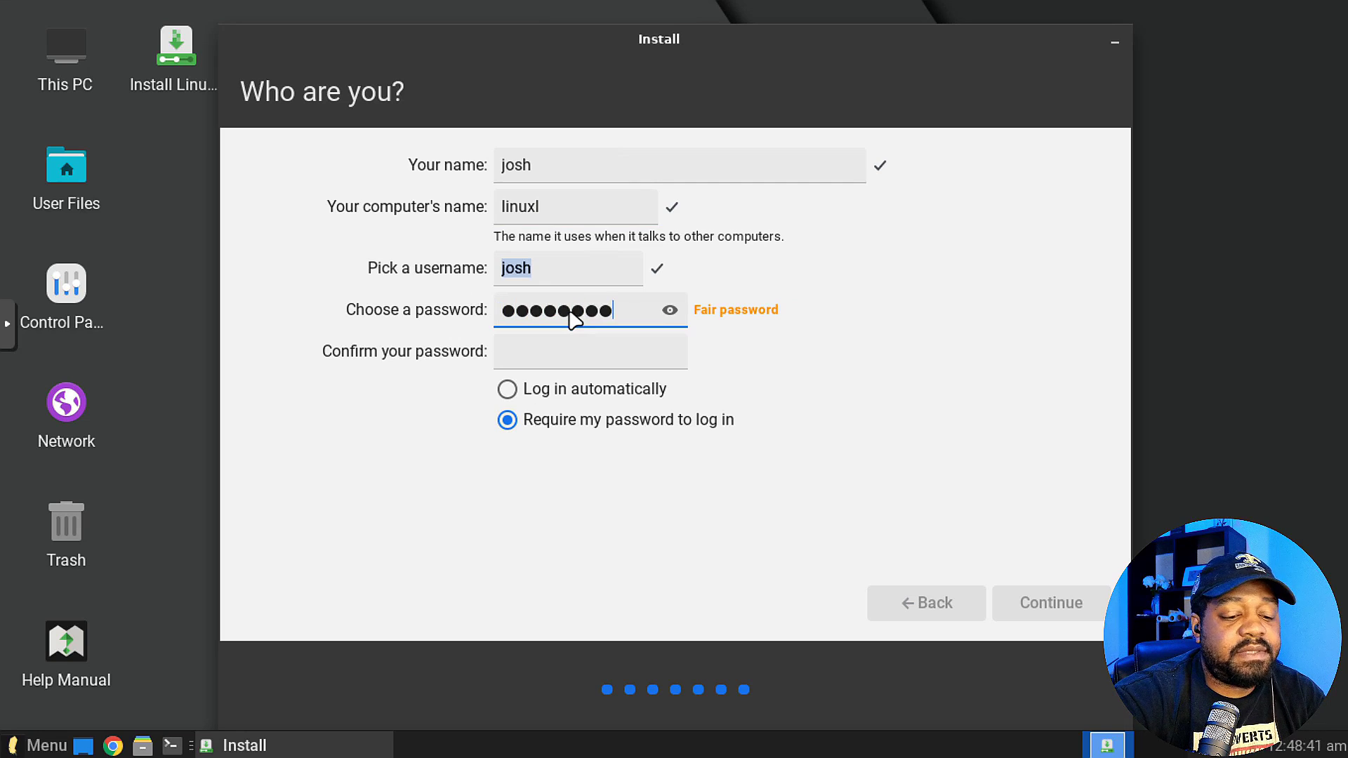
key("Tab")
type("•••••••••")
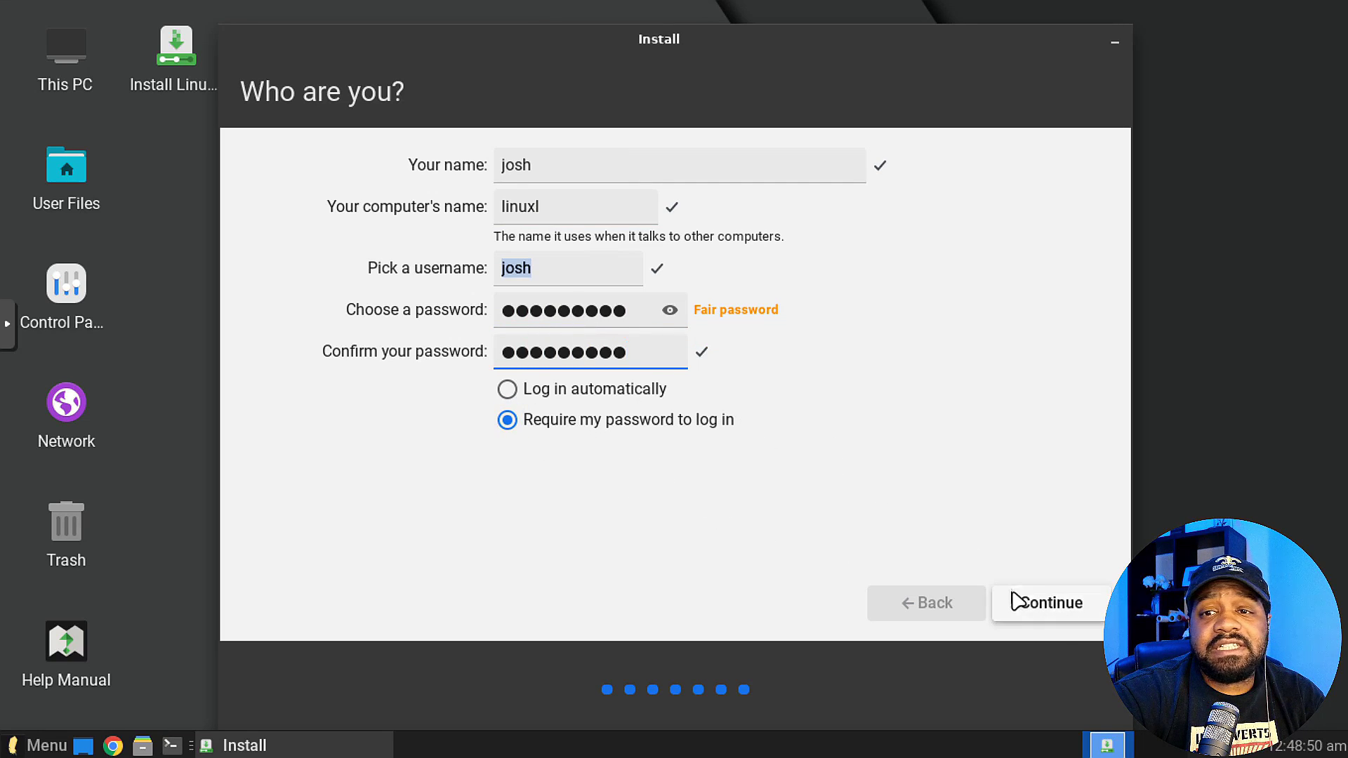
left_click(1069, 618)
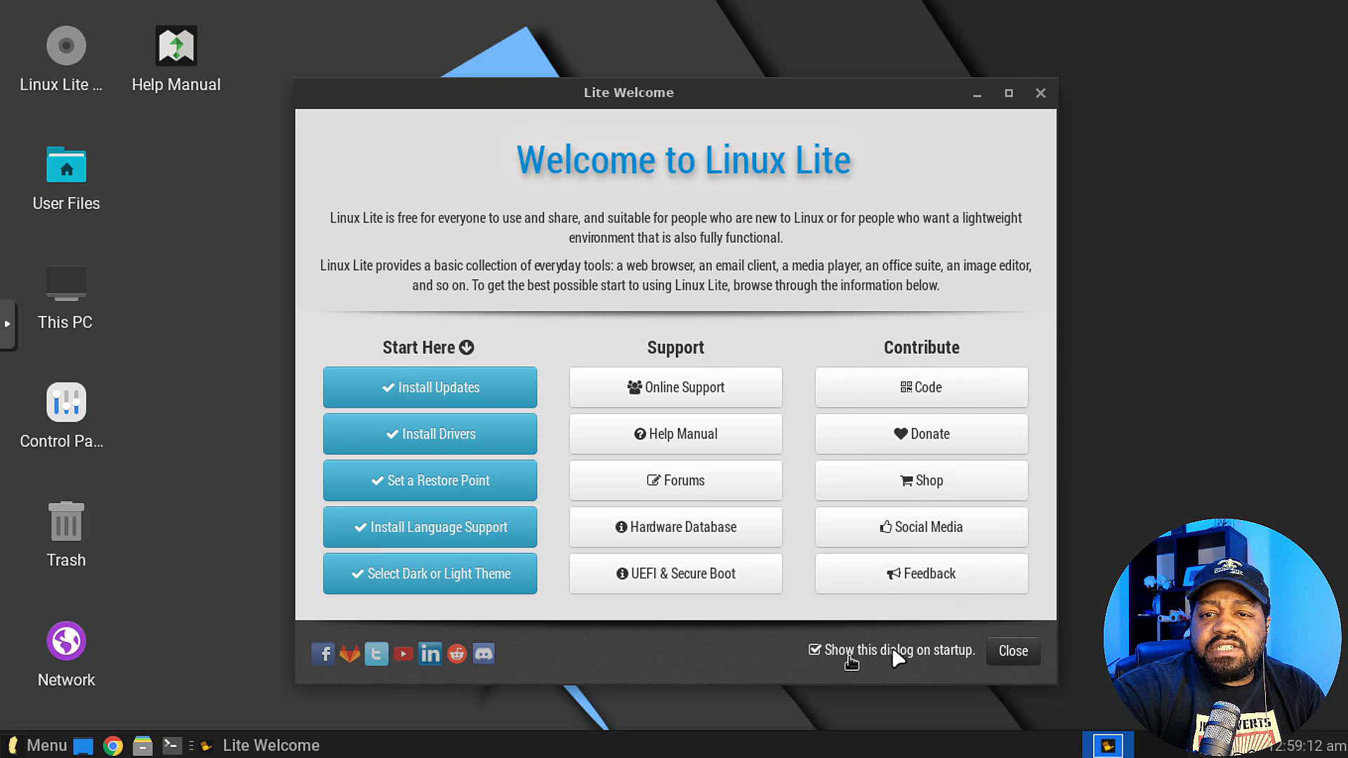
Step: Close the Lite Welcome window and open a terminal in the middle of the desktop to review its system summary
left_click(1020, 657)
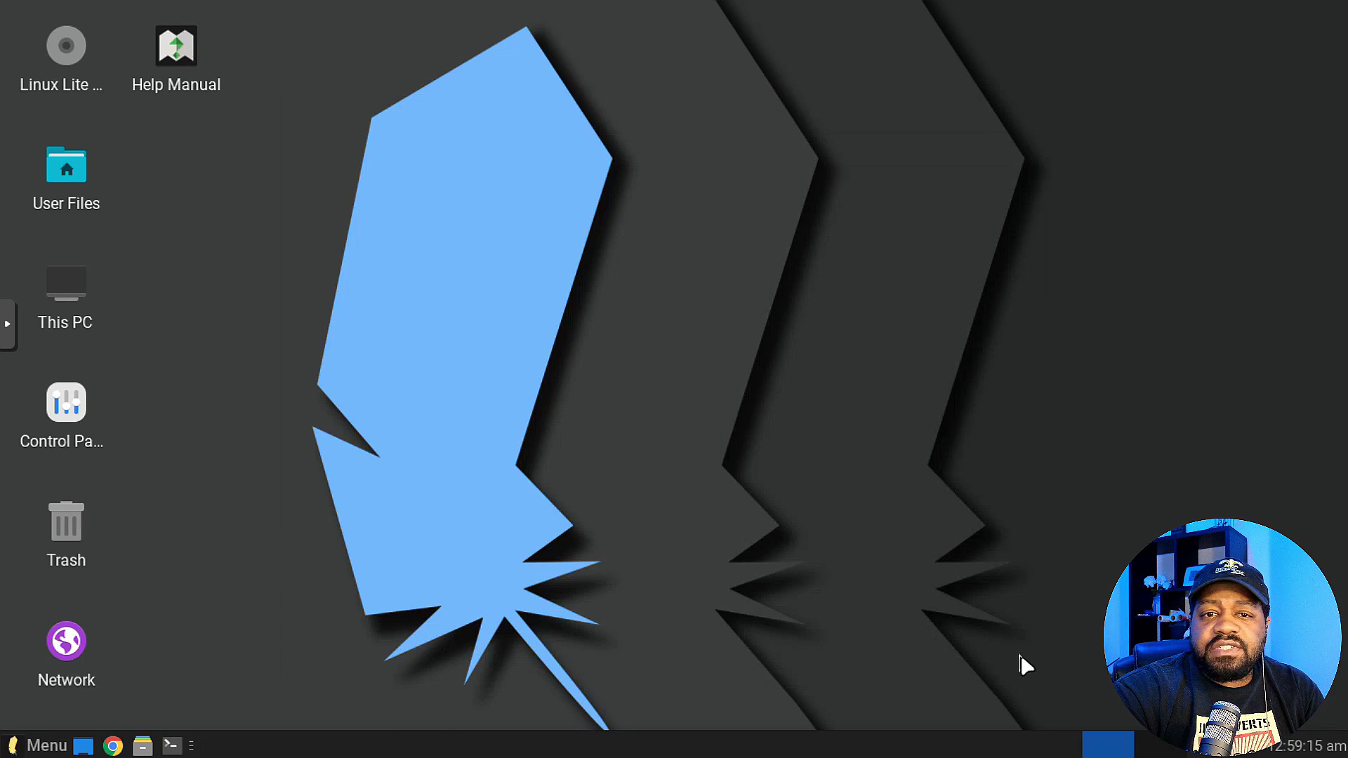
left_click(171, 745)
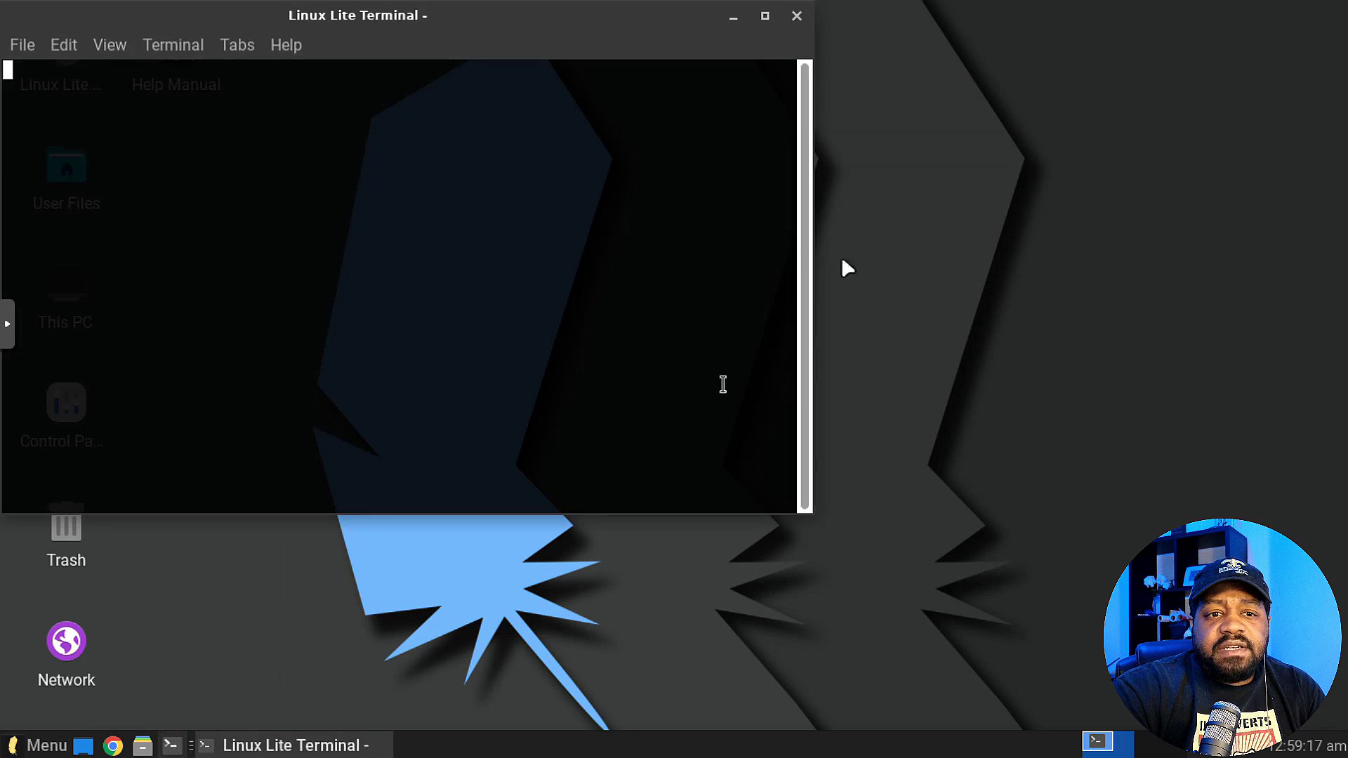
left_click_drag(370, 21, 601, 97)
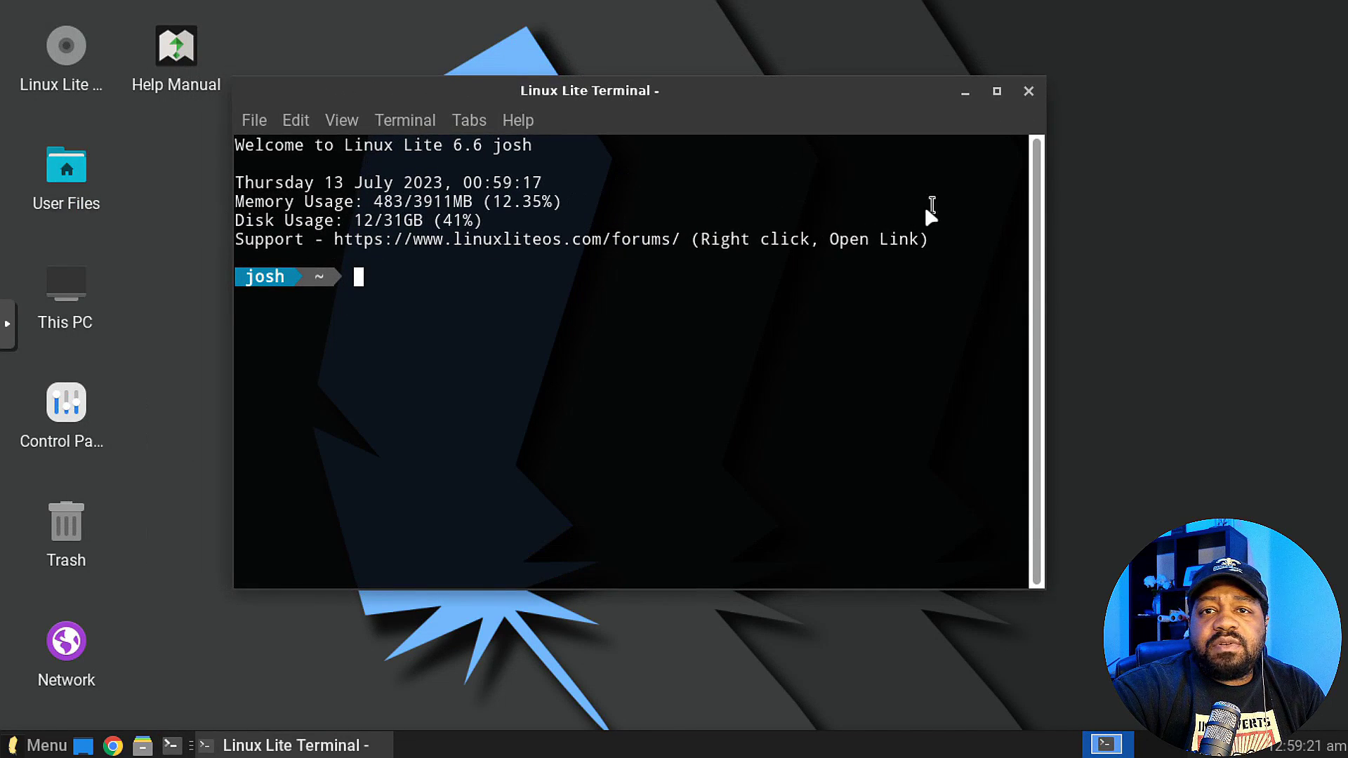
left_click_drag(941, 242, 223, 139)
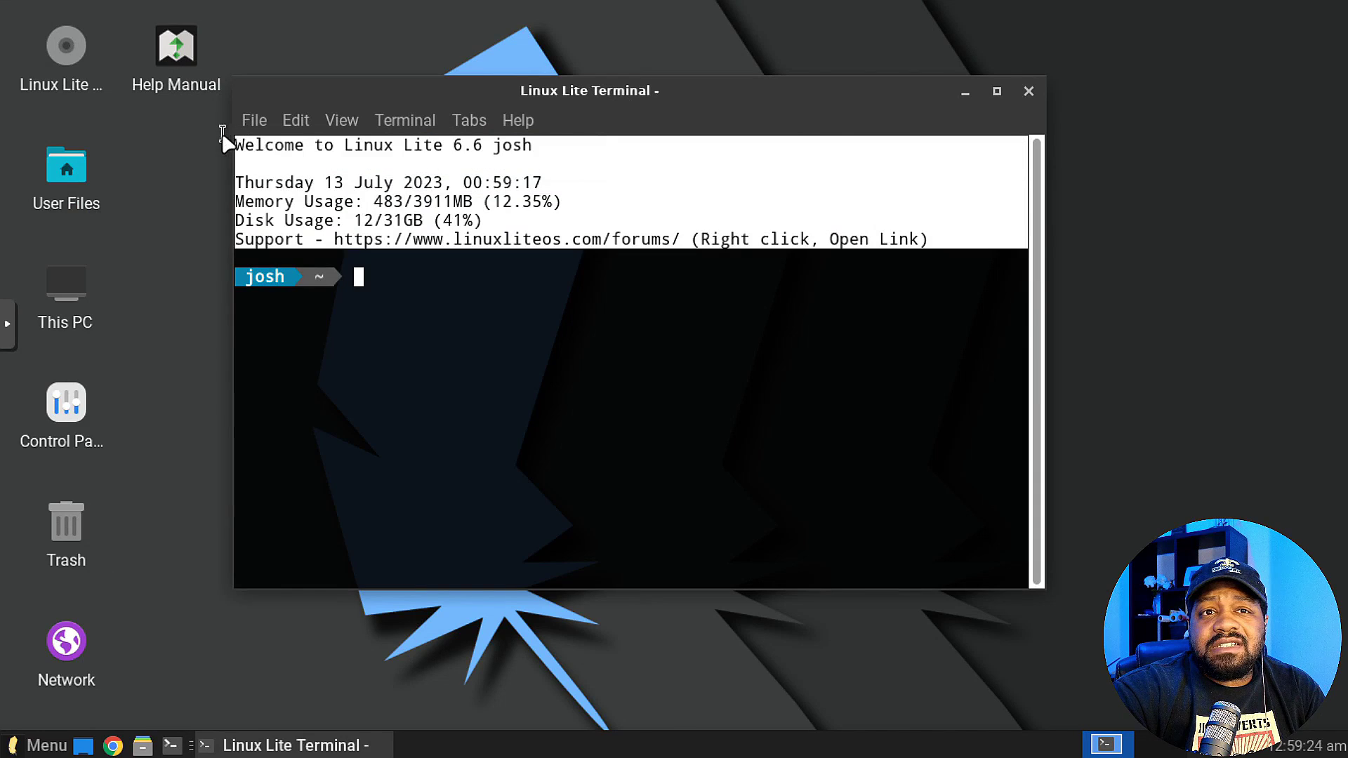
left_click(407, 285)
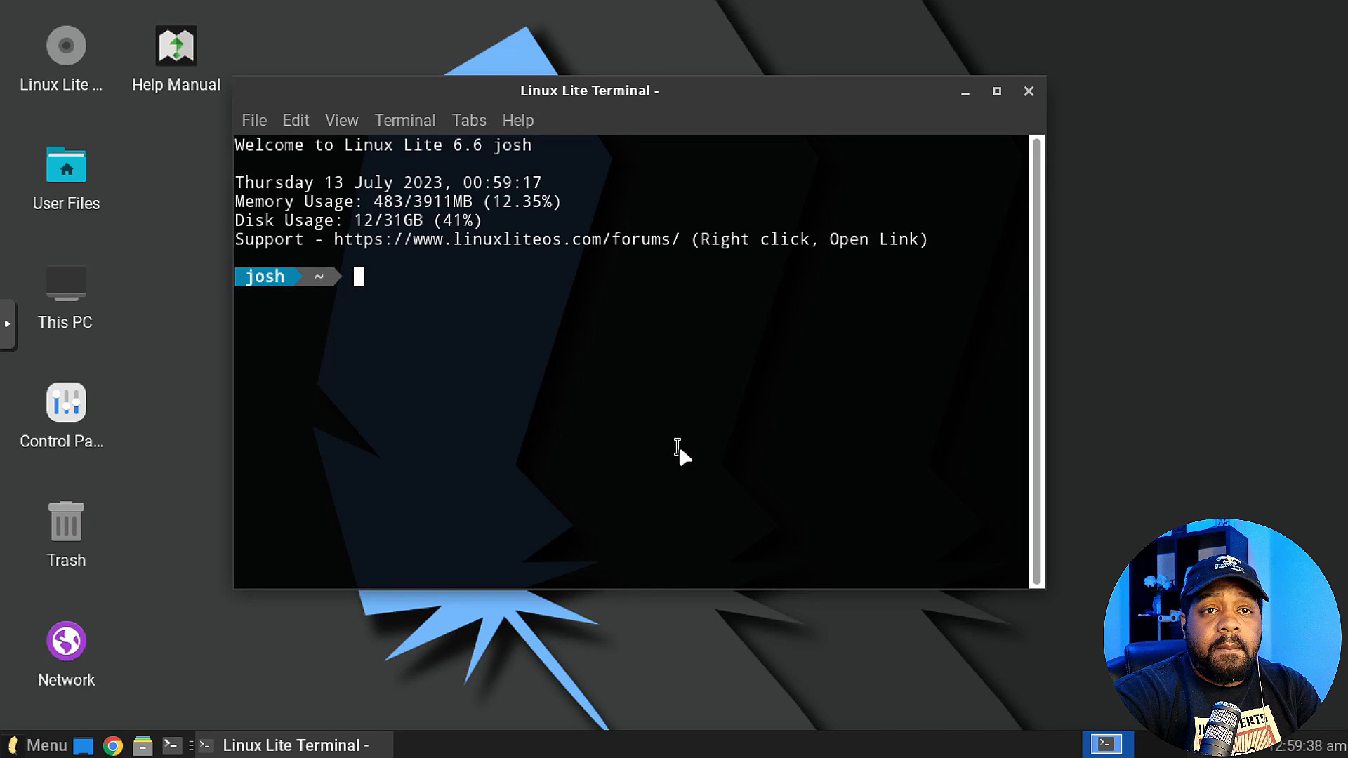
Step: Refresh the package lists with sudo apt update, authenticating with the account password
type("s")
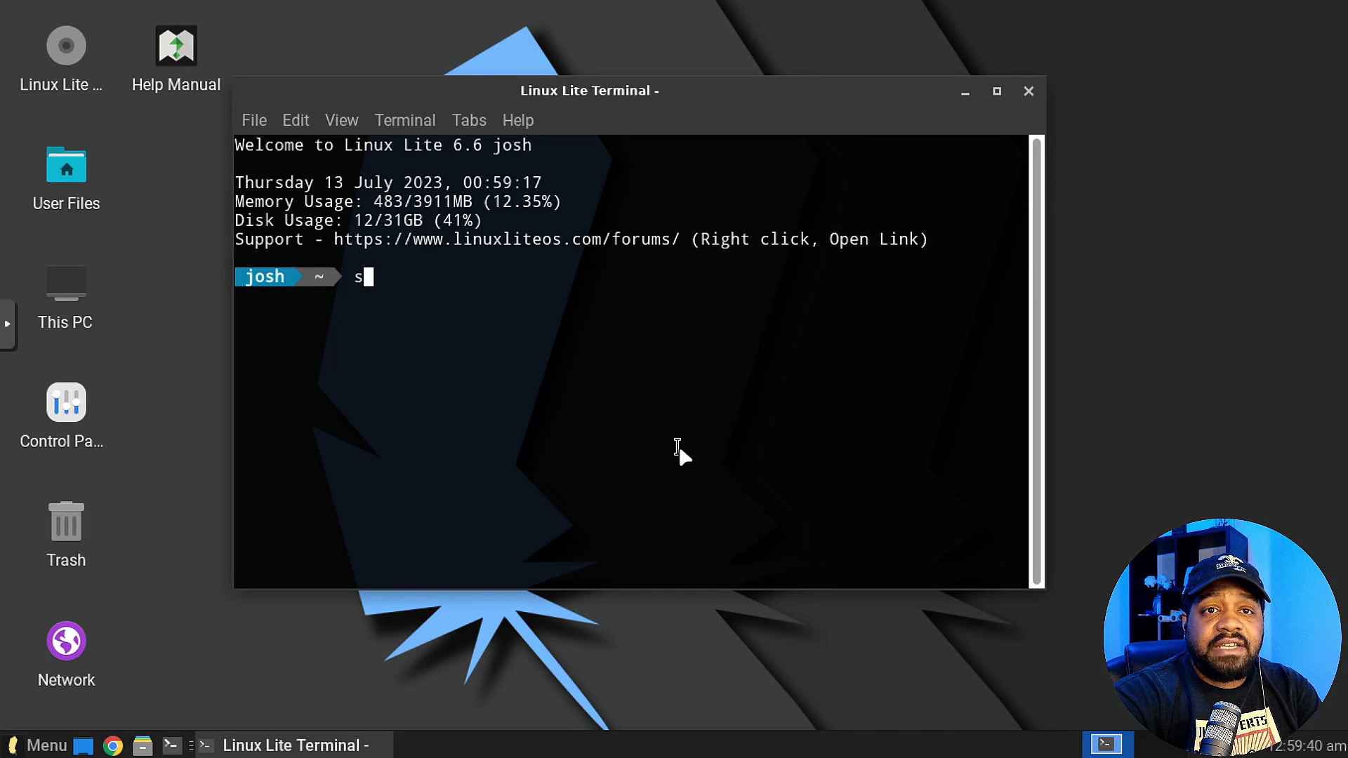
type("udo apt update")
key("Return")
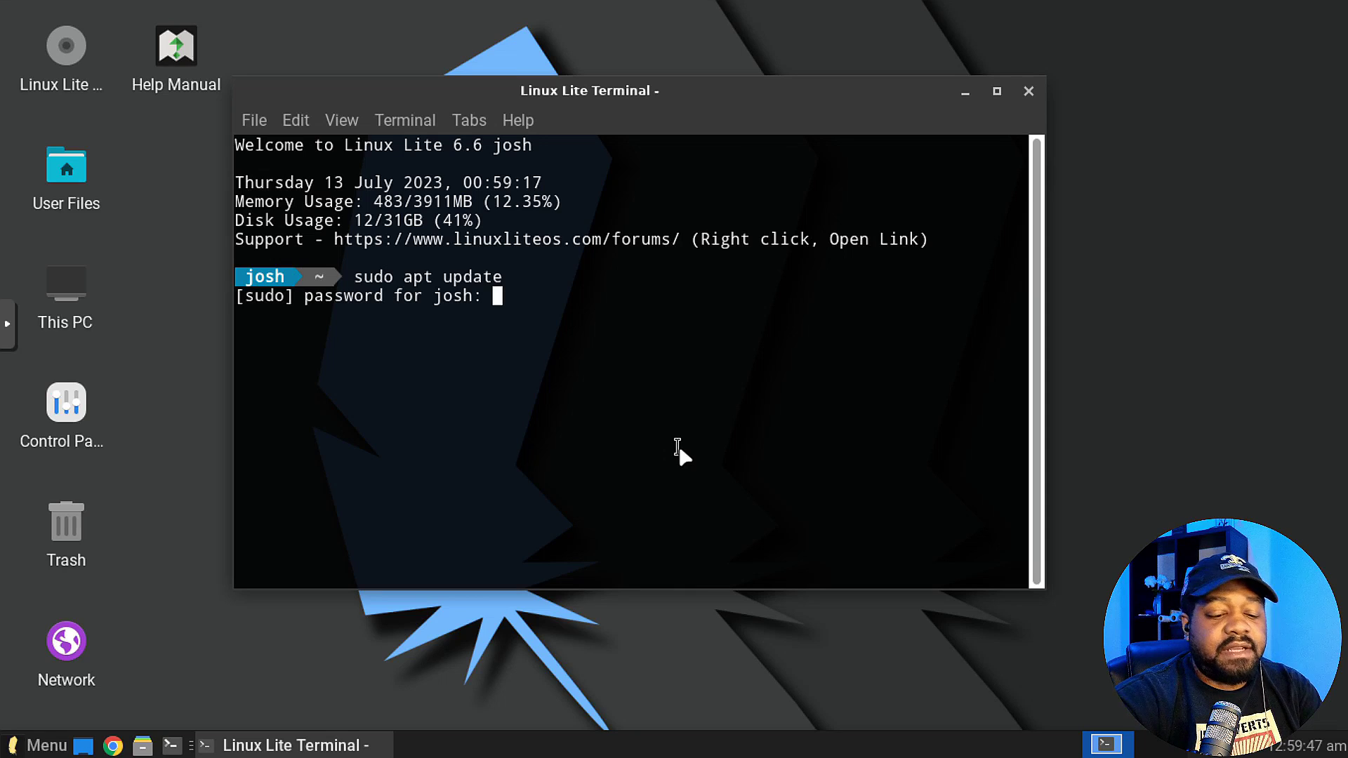
key("Return")
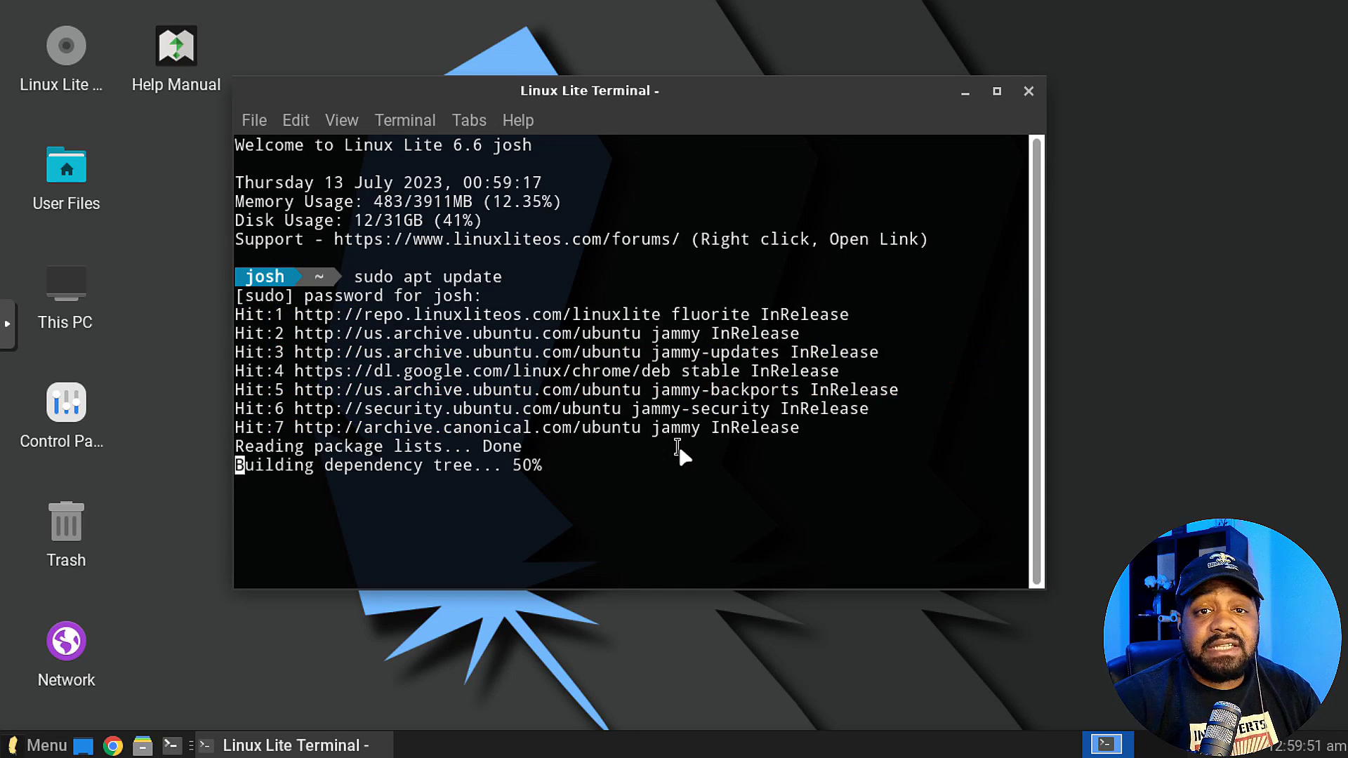
Step: Run sudo apt upgrade by editing the previous update command
key("Up")
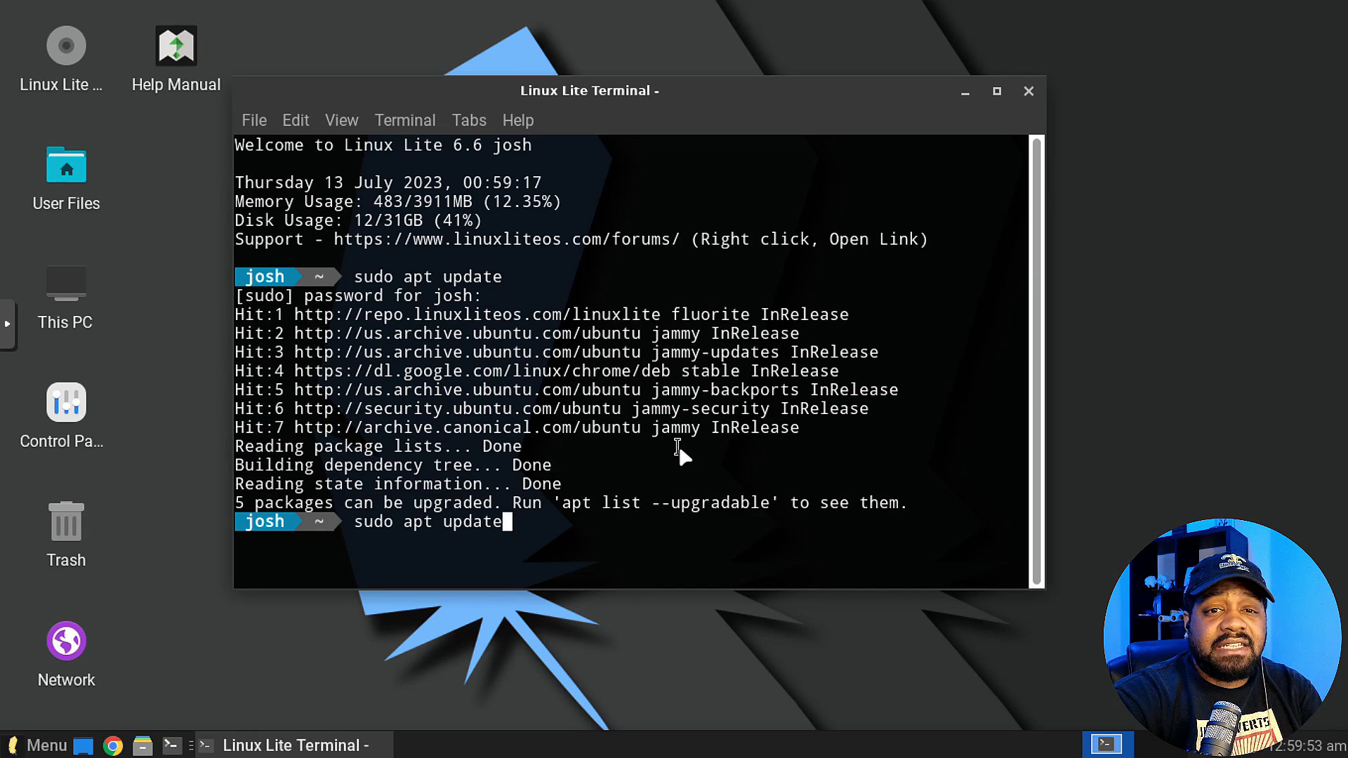
key("BackSpace")
key("BackSpace")
key("BackSpace")
key("BackSpace")
type("grade")
key("Return")
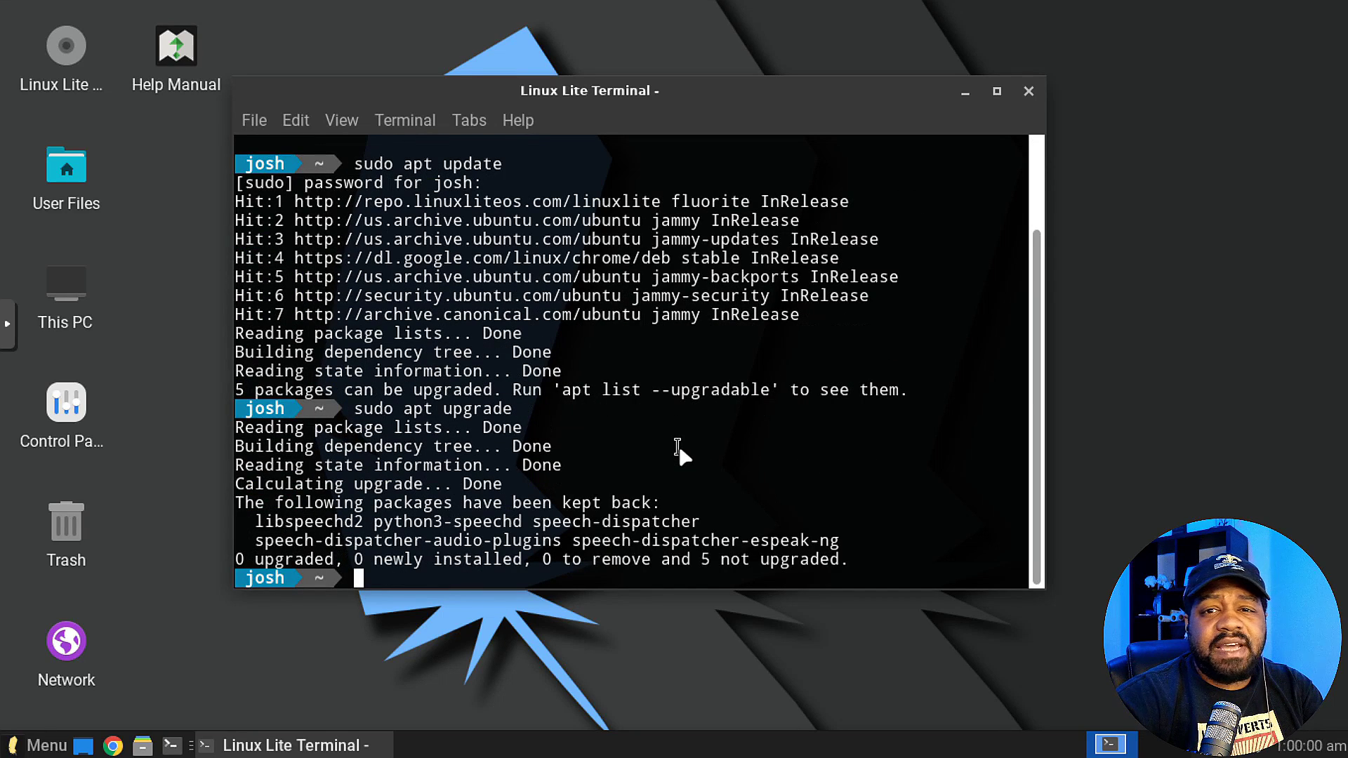
Step: Close the terminal session with the exit command
type("e")
key("BackSpace")
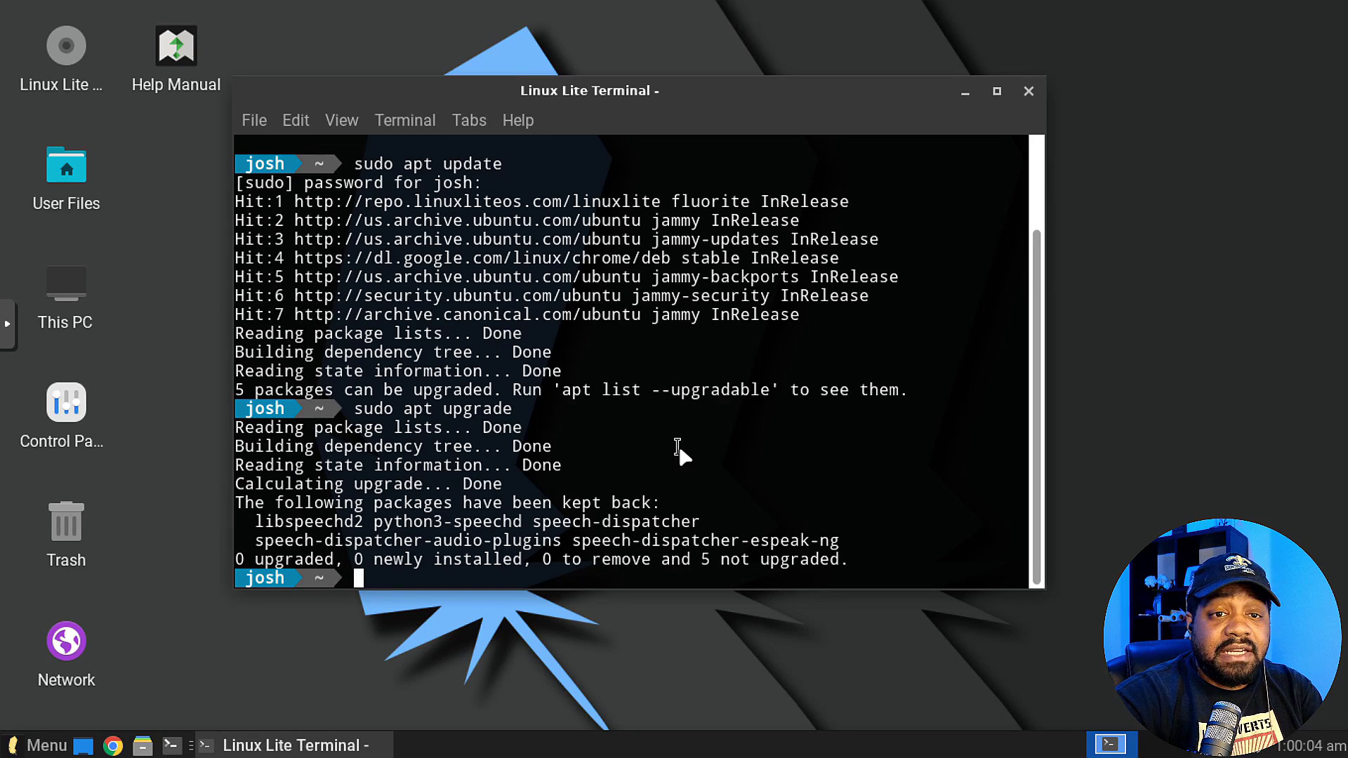
type("exit")
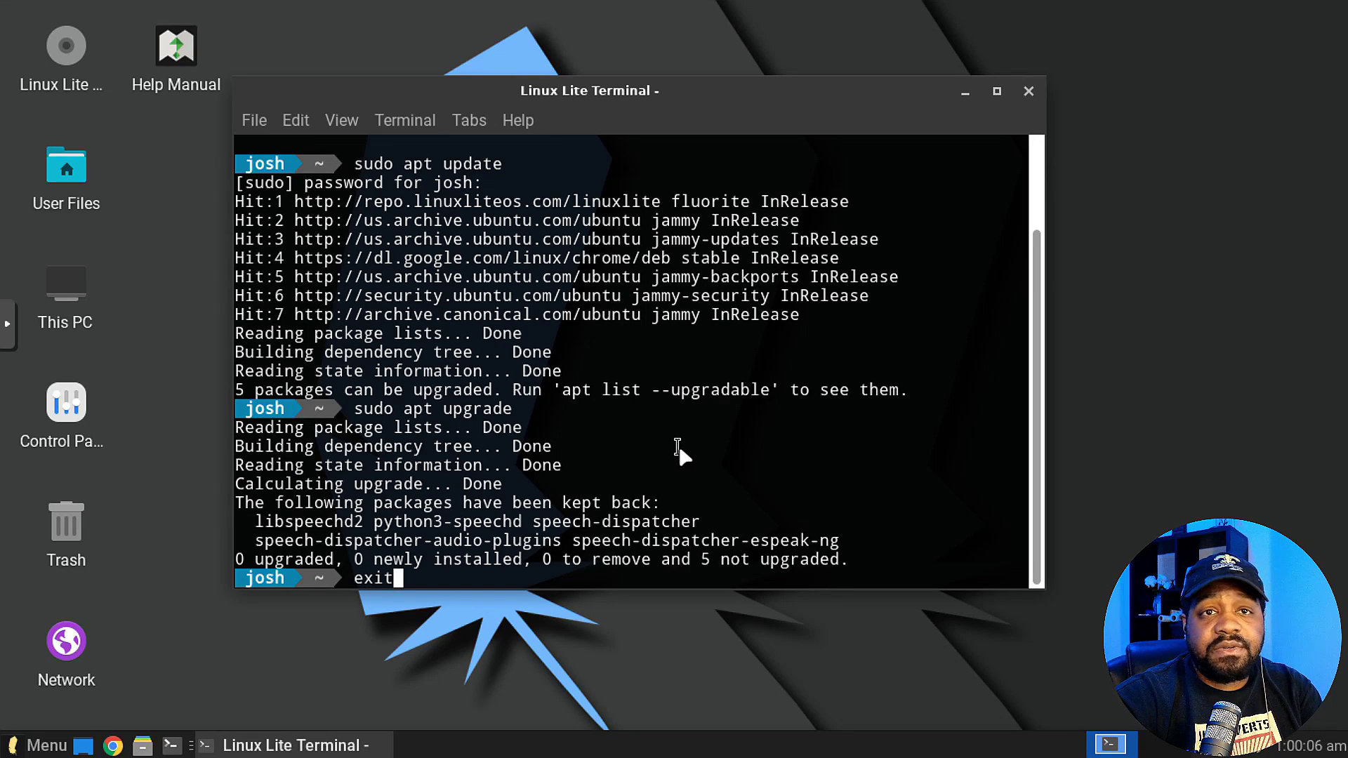
key("Return")
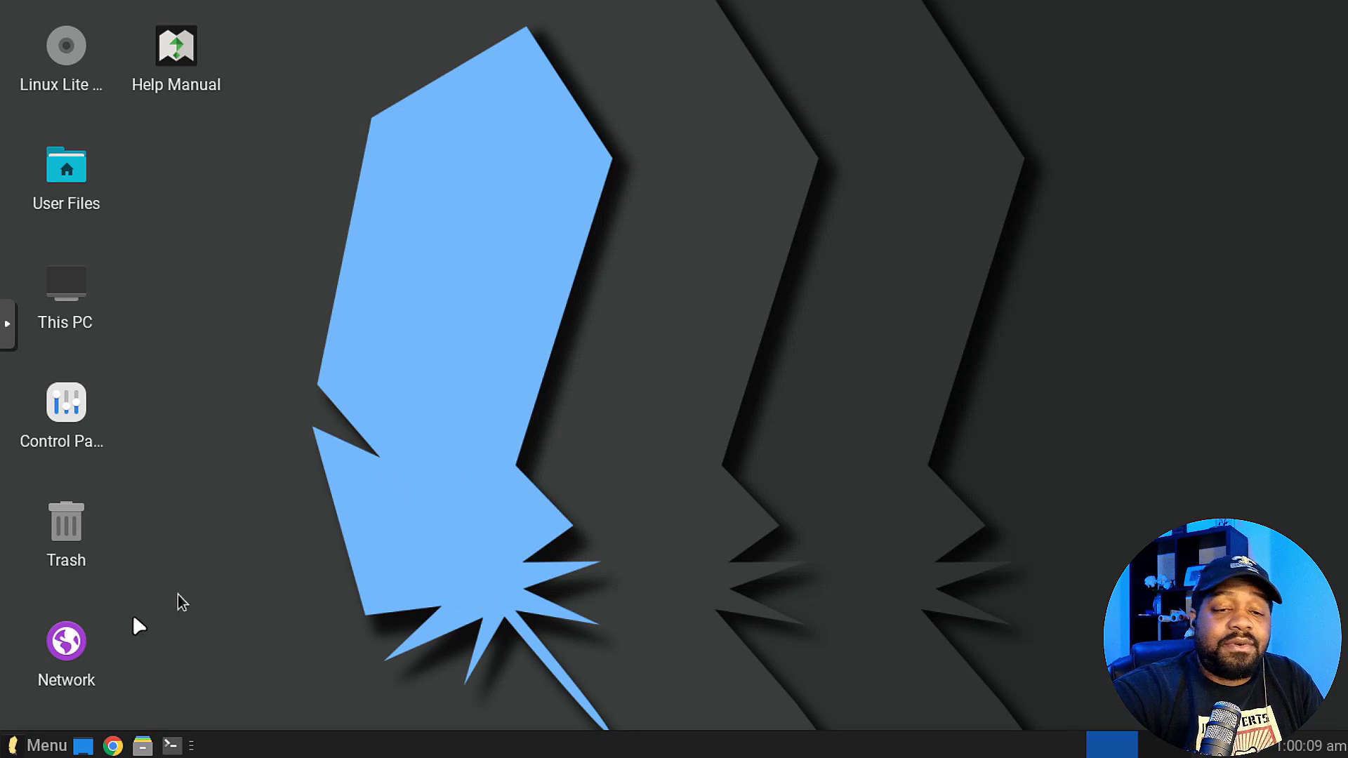
Step: Browse the System, Accessories and Settings application categories and open the Appearance settings
left_click(40, 746)
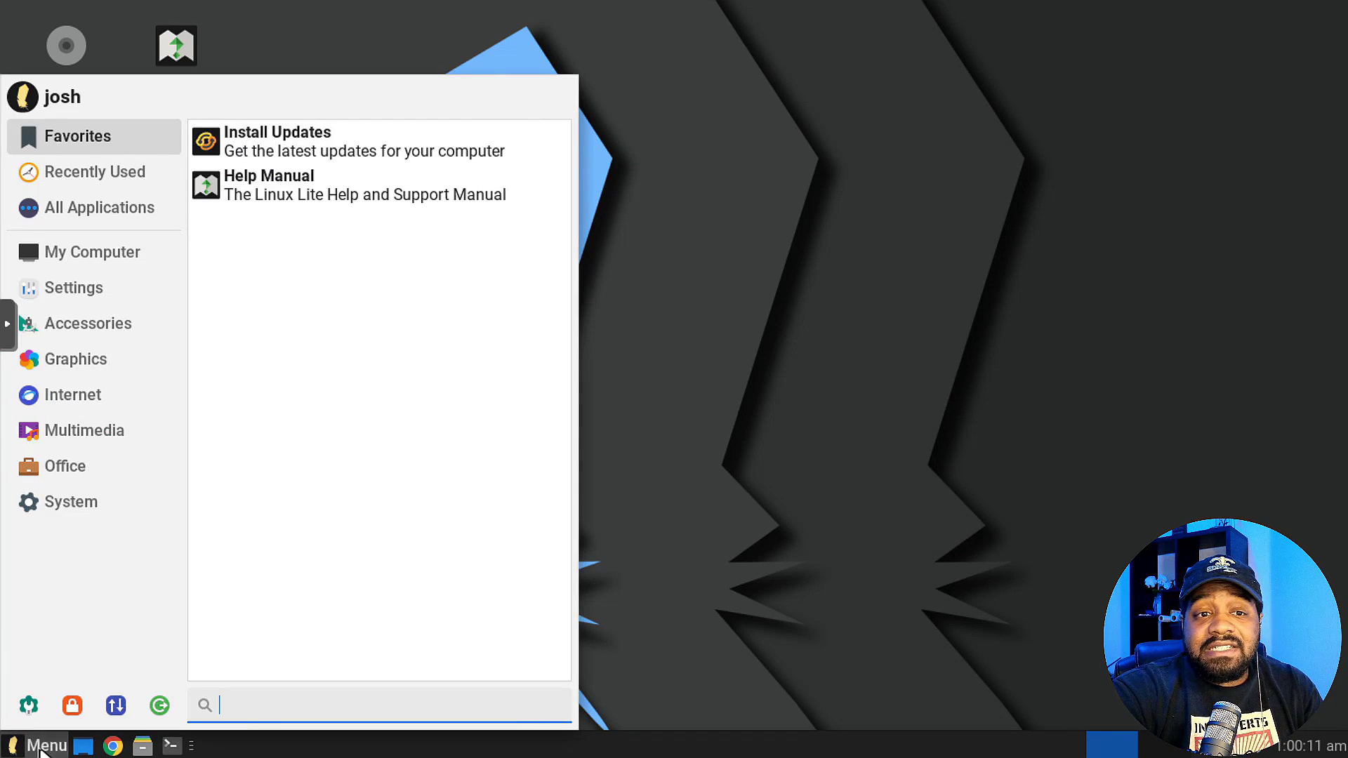
left_click(94, 504)
left_click(105, 324)
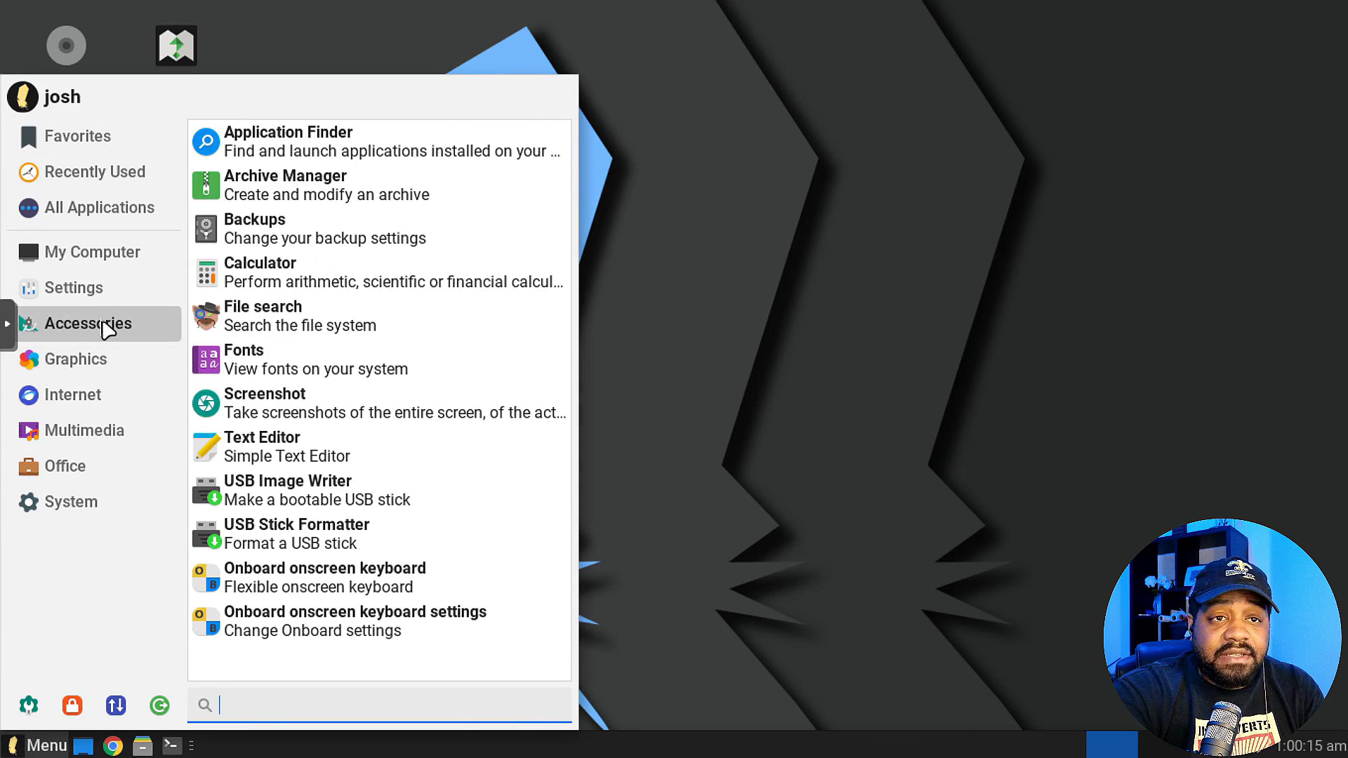
left_click(98, 293)
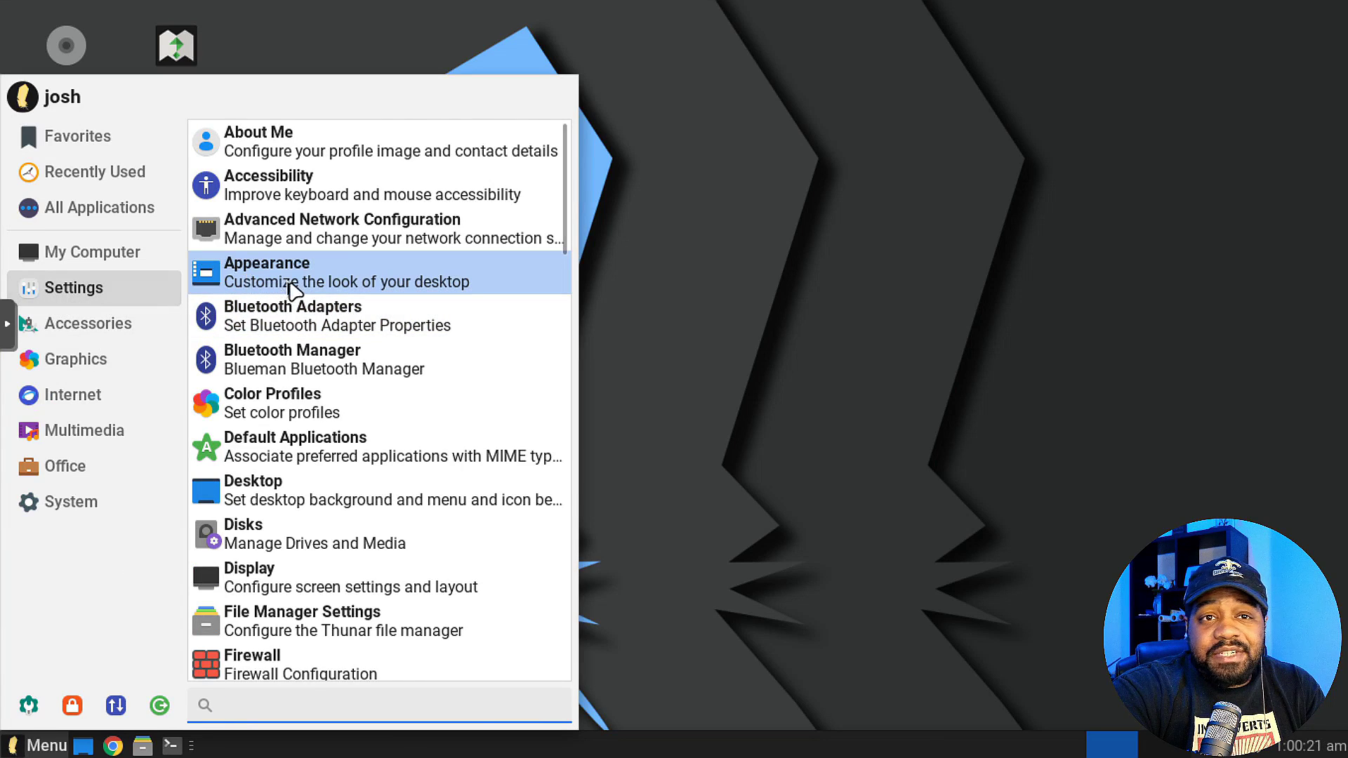
left_click(332, 272)
left_click_drag(224, 18, 474, 67)
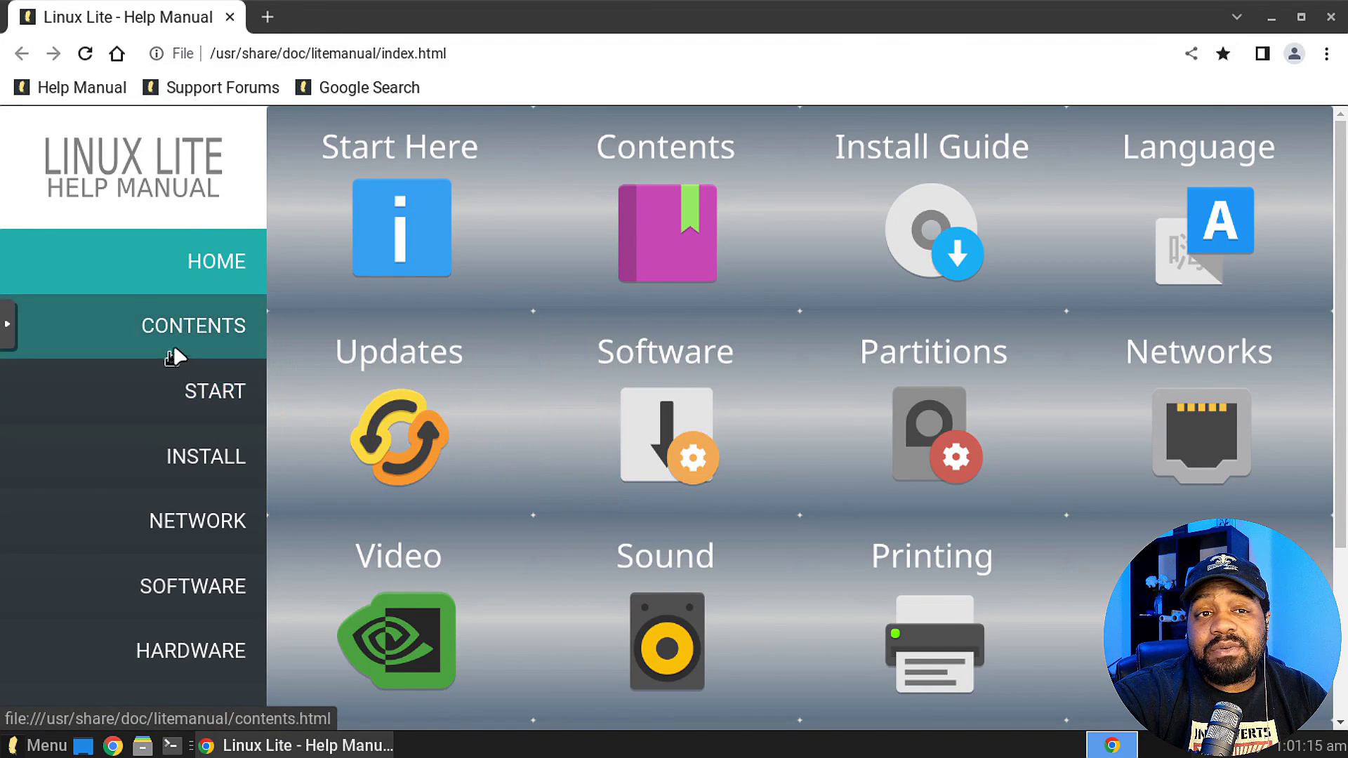
Step: Open the Help Manual's Start Here page and review the operating system details and computer requirements
left_click(403, 231)
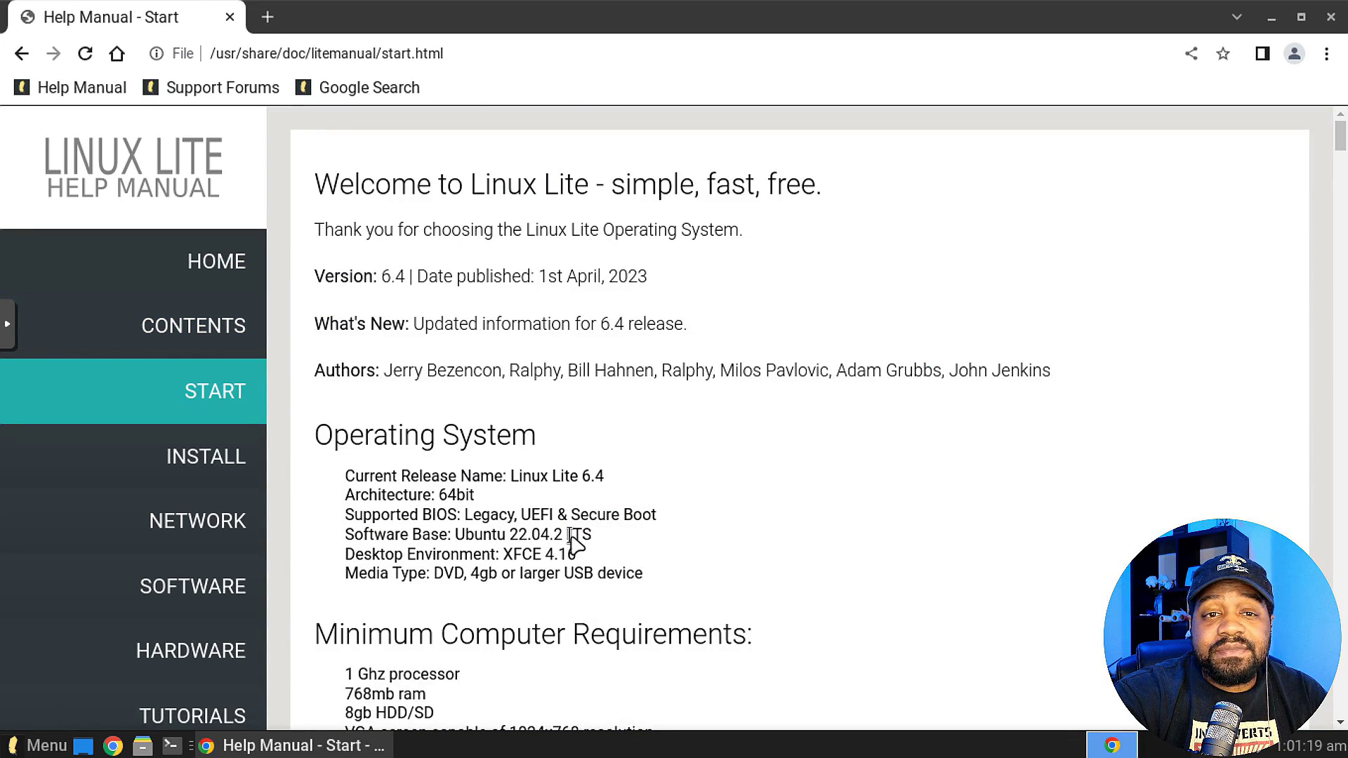
scroll(571, 541, "down", 10)
scroll(576, 545, "up", 10)
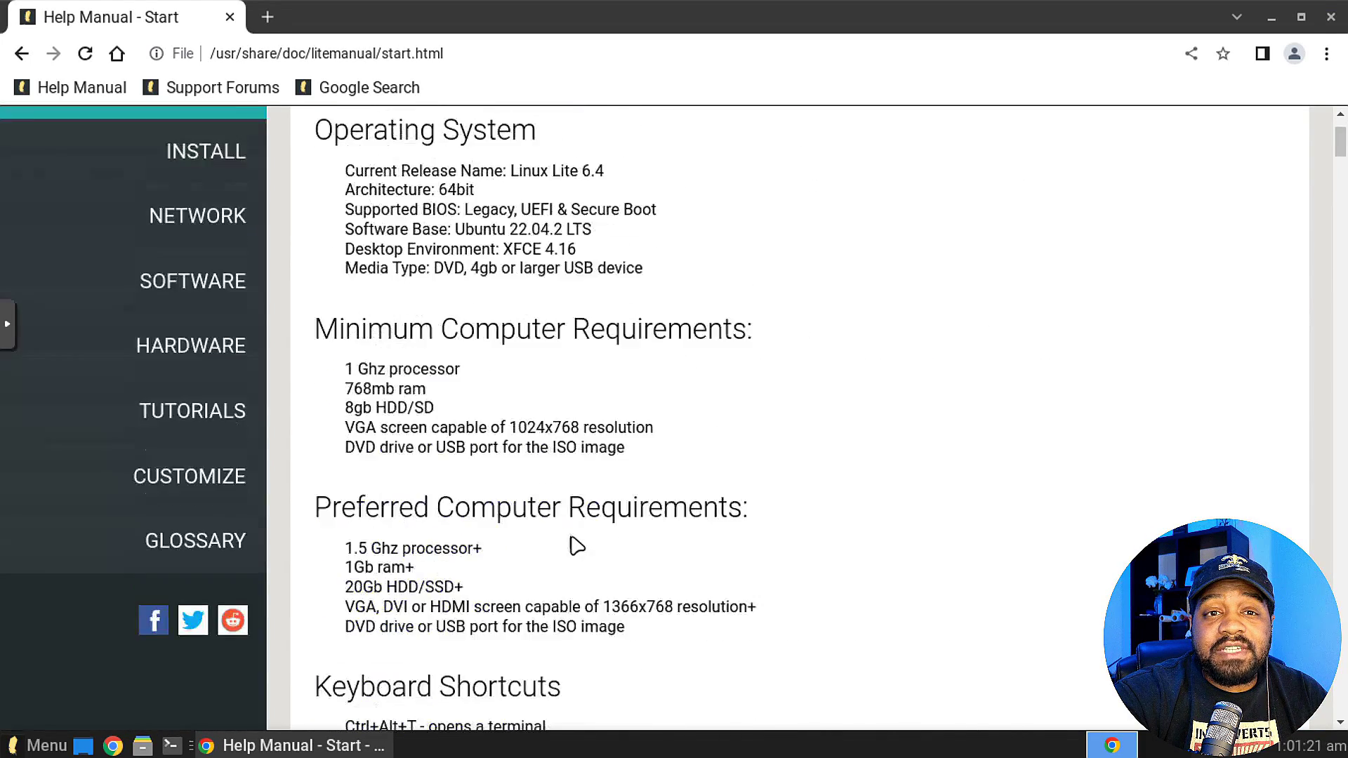
scroll(570, 539, "down", 3)
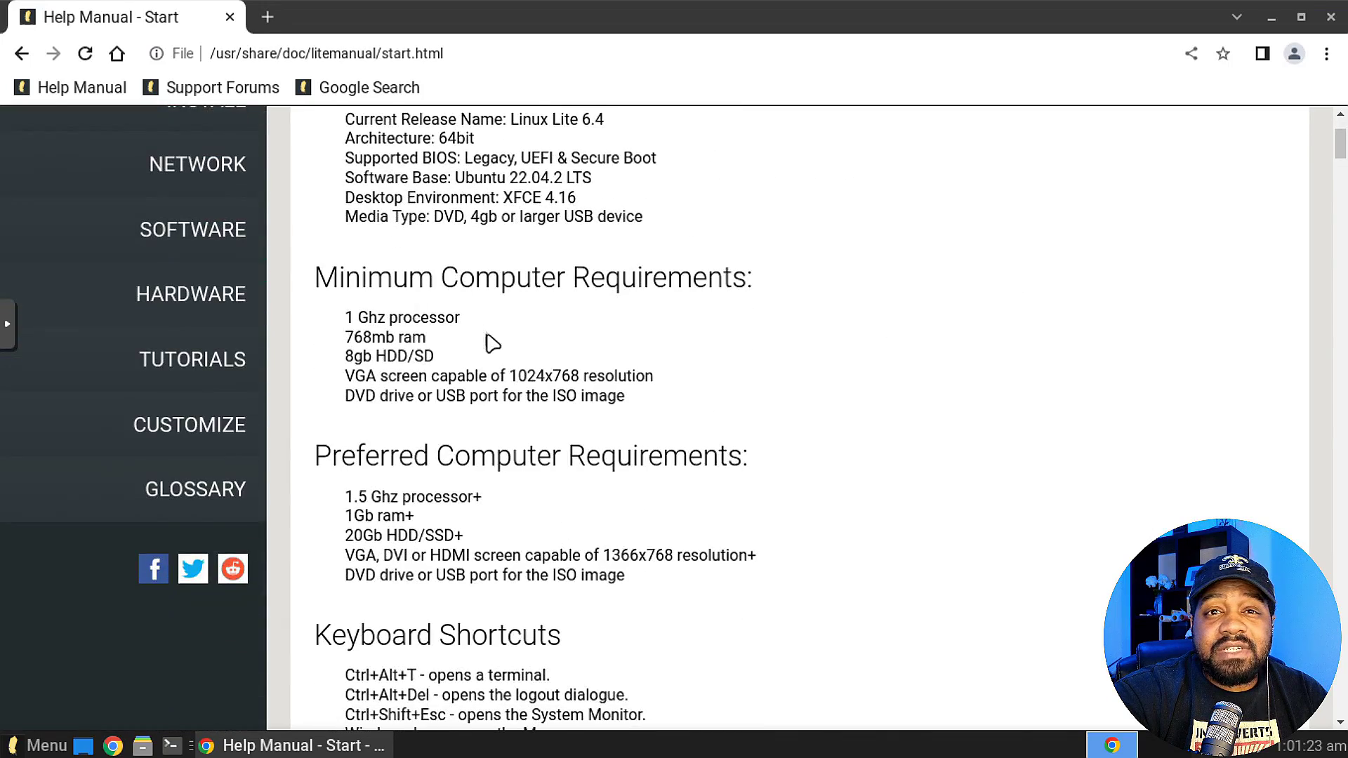
scroll(491, 340, "up", 3)
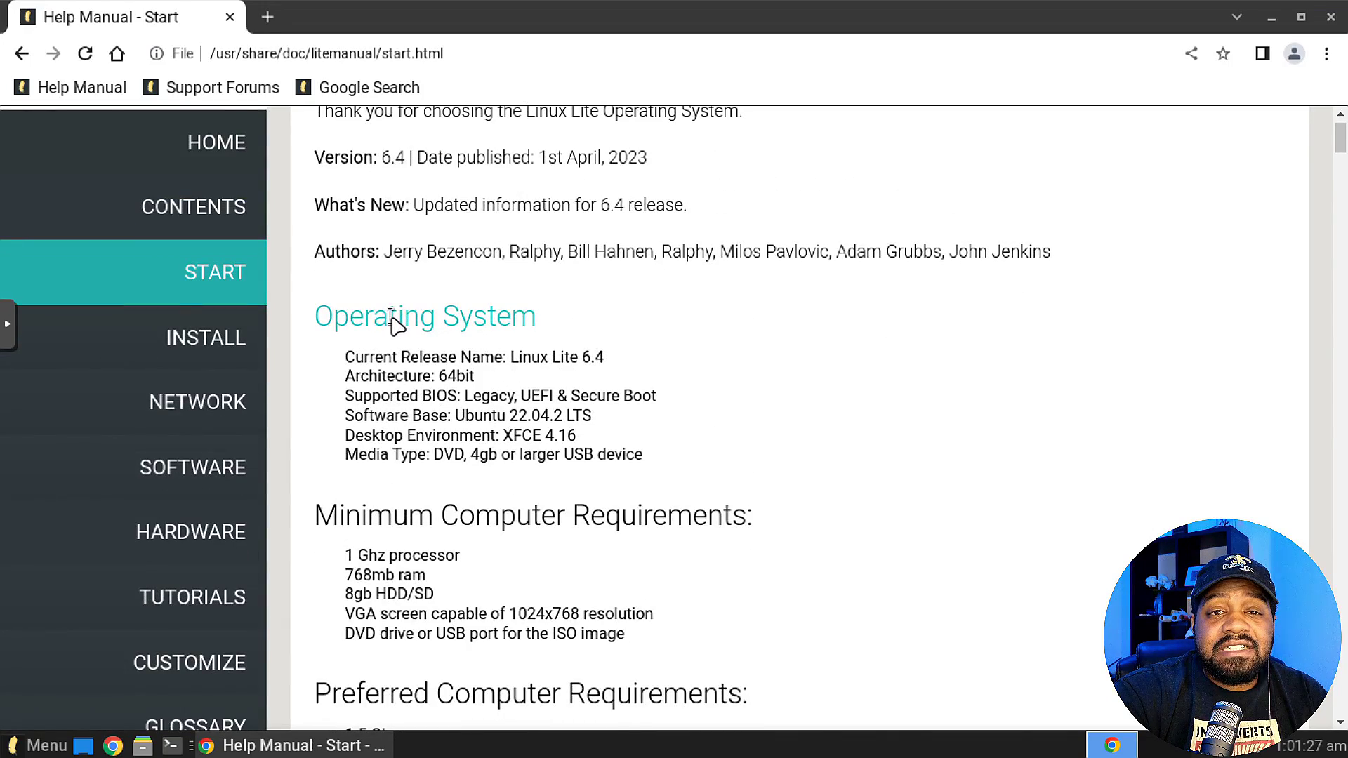
Step: Review the minimum and preferred computer requirements and the keyboard shortcuts on the Help Manual's Start page
scroll(393, 323, "down", 3)
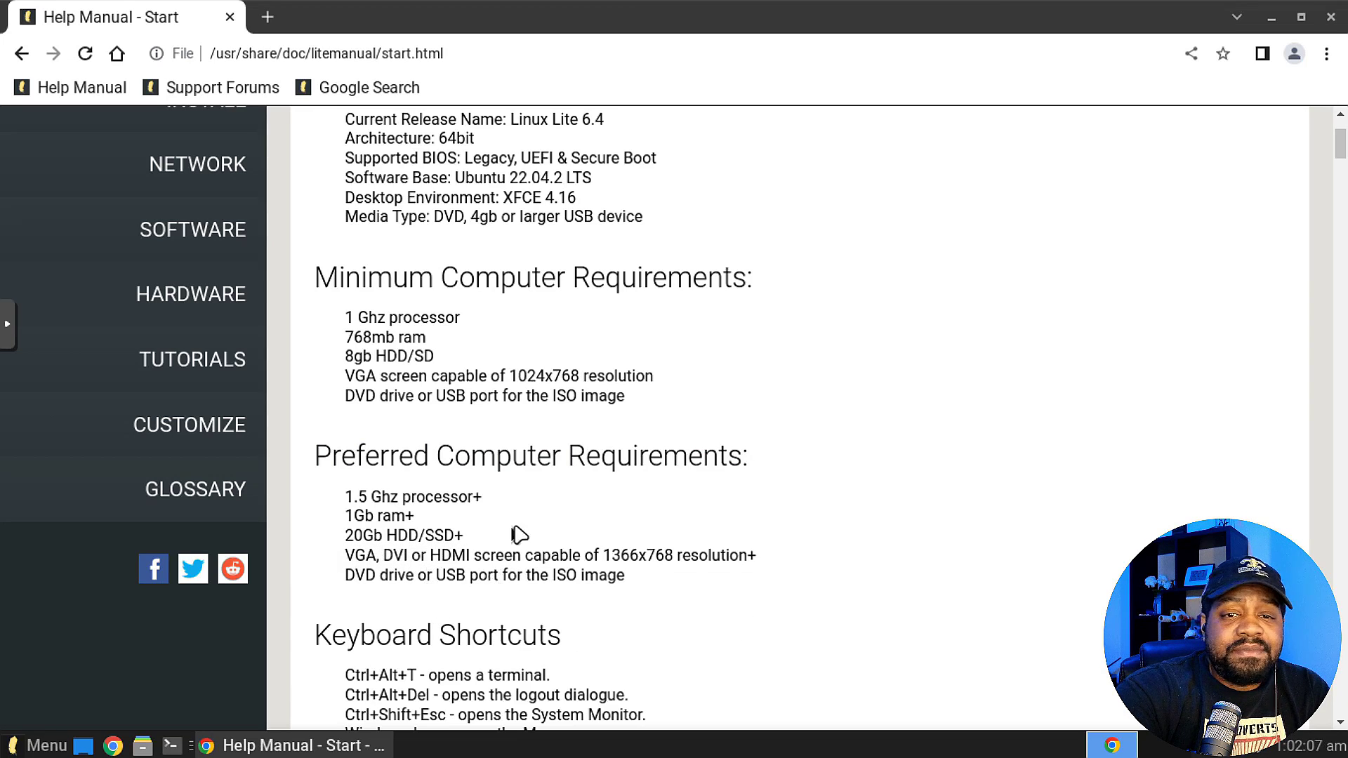
scroll(518, 535, "down", 10)
scroll(518, 535, "up", 15)
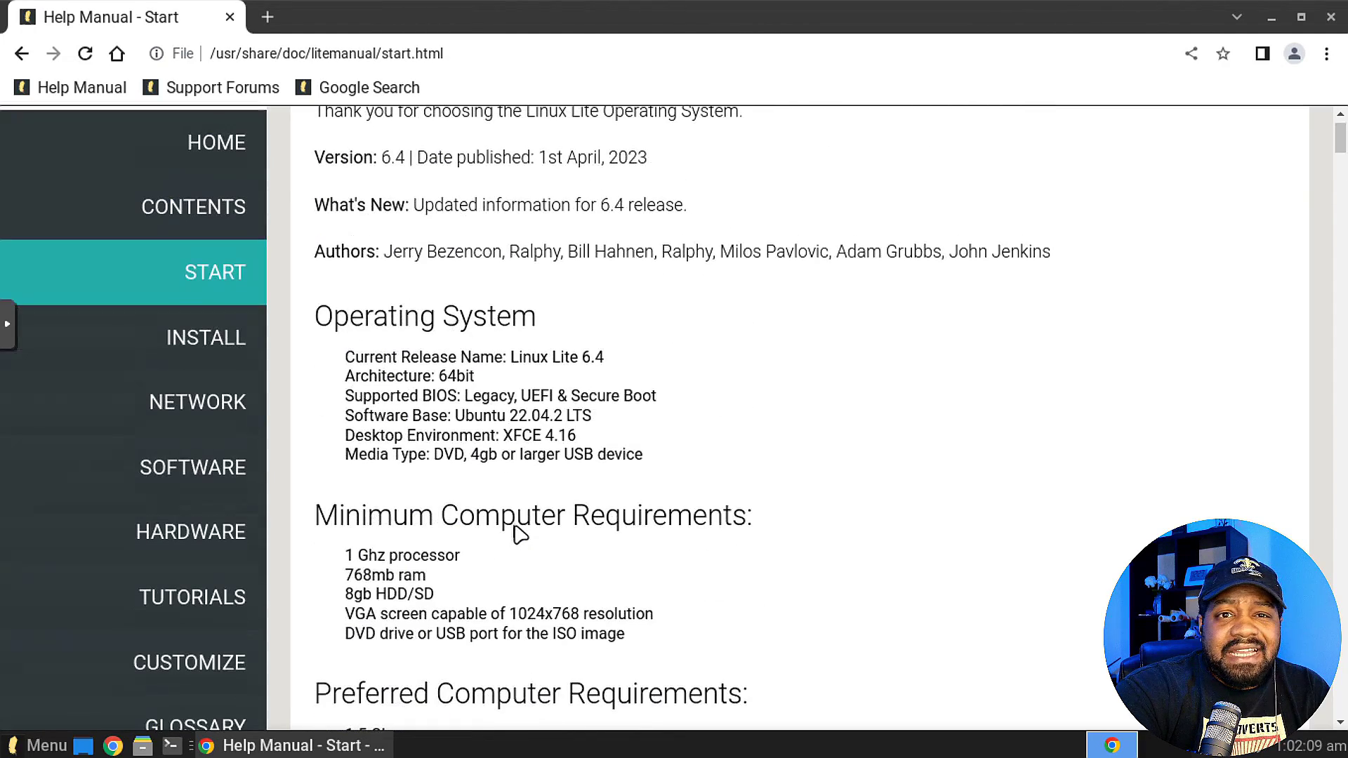
scroll(518, 535, "up", 2)
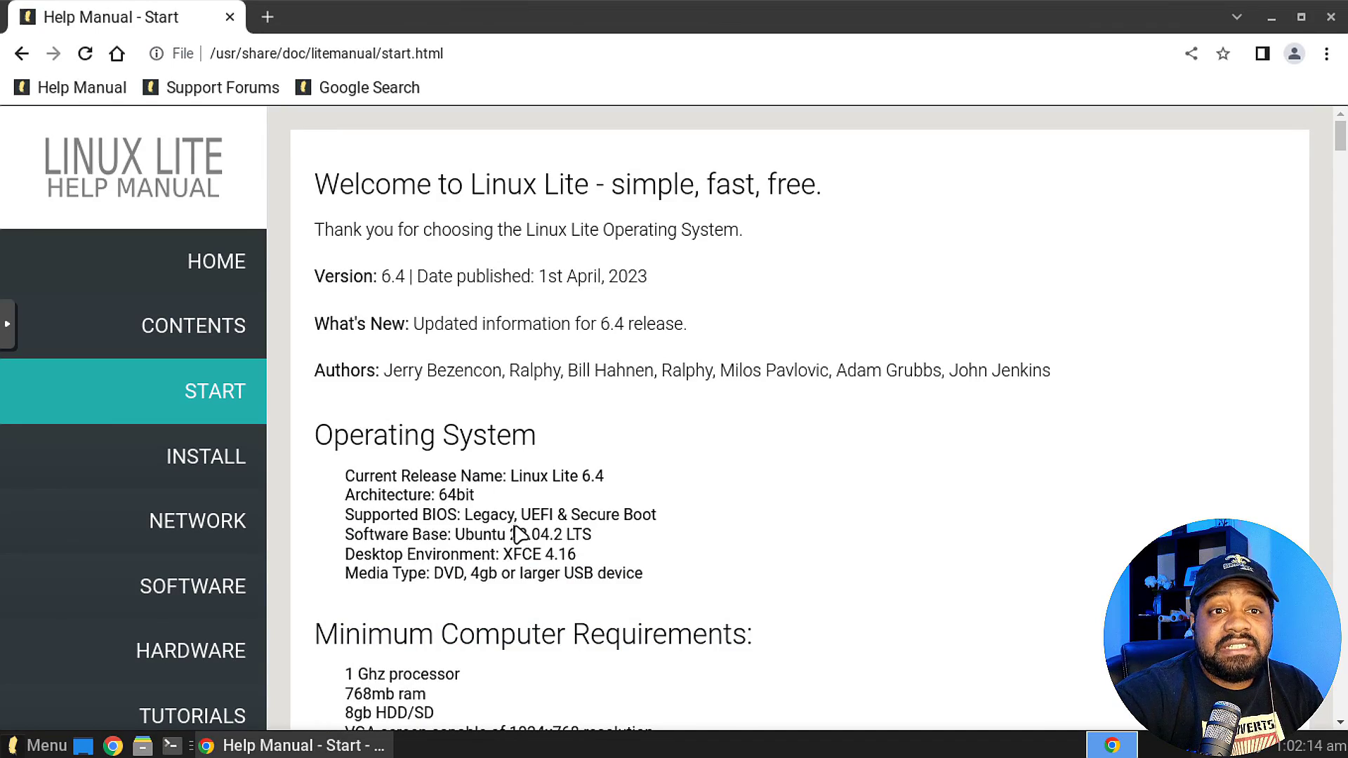
Step: Open the Help Manual's Install page, skim its topic list and Installation Guide, and return to the manual's home page
left_click(172, 465)
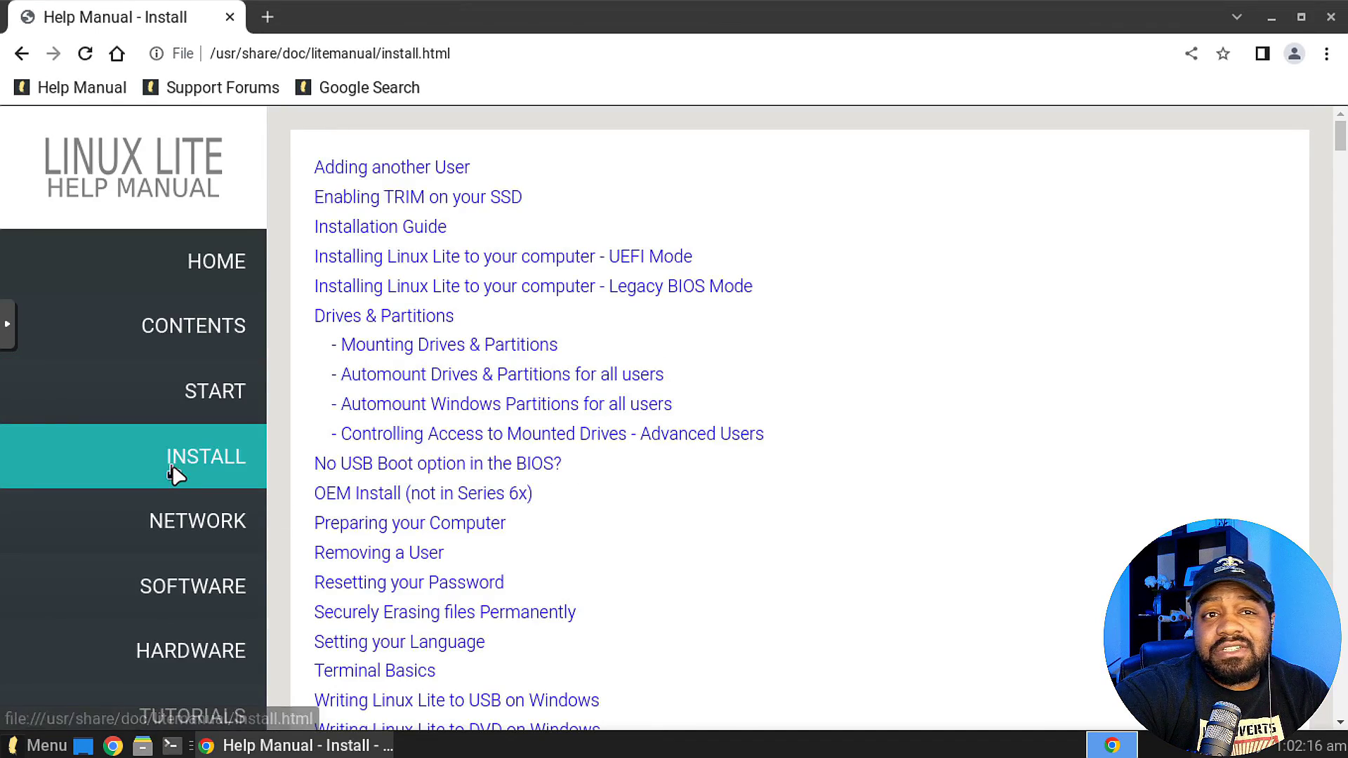
scroll(454, 298, "down", 1)
scroll(443, 407, "down", 10)
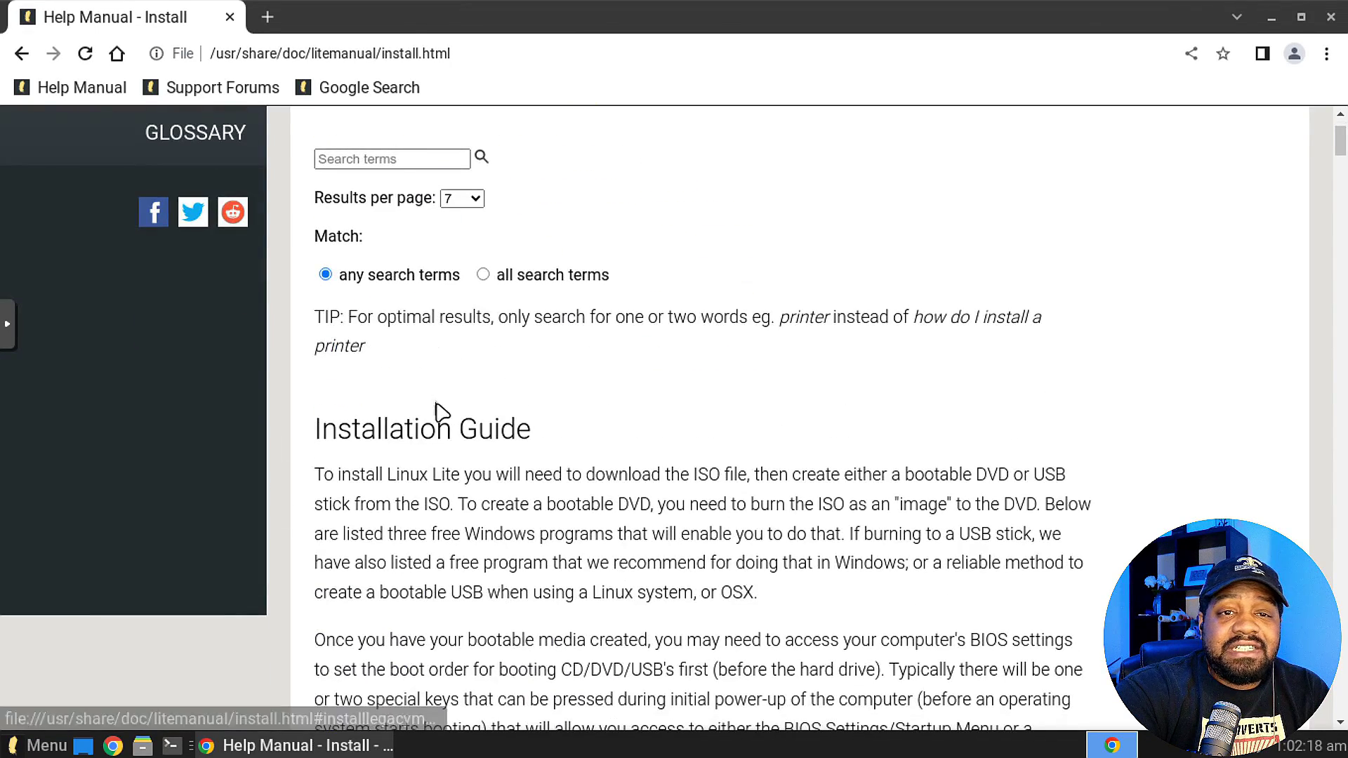
scroll(446, 407, "up", 10)
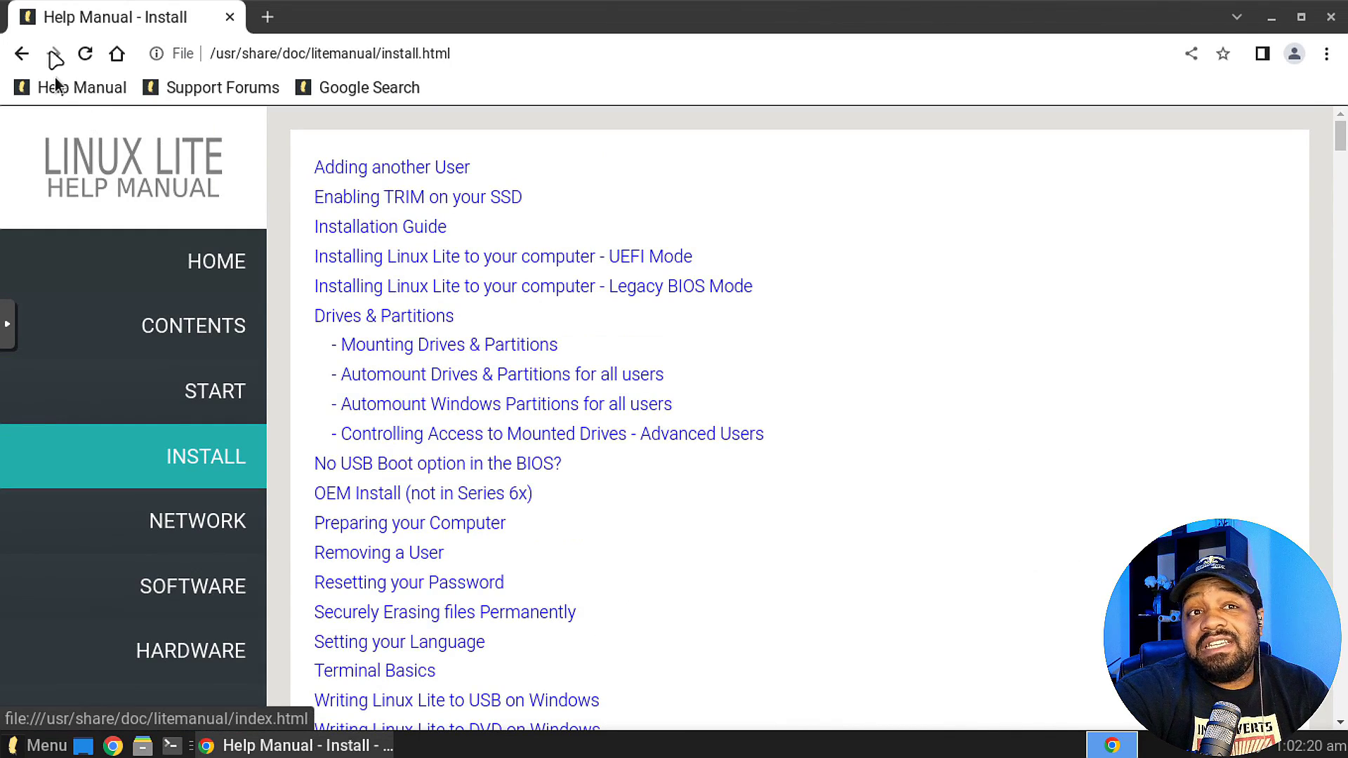
left_click(21, 53)
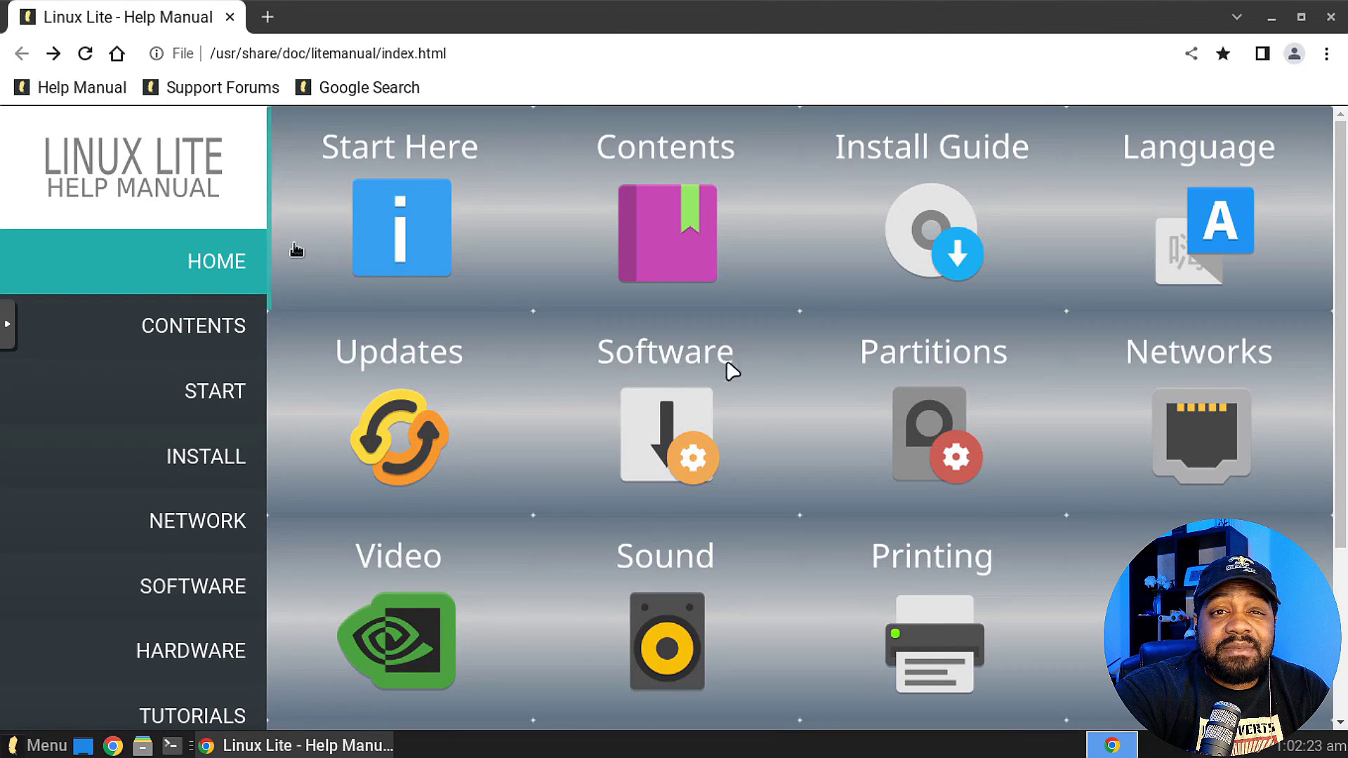
Step: View the Help Manual's Contents page, look over the topic tiles on its home page, and close the manual
left_click(697, 241)
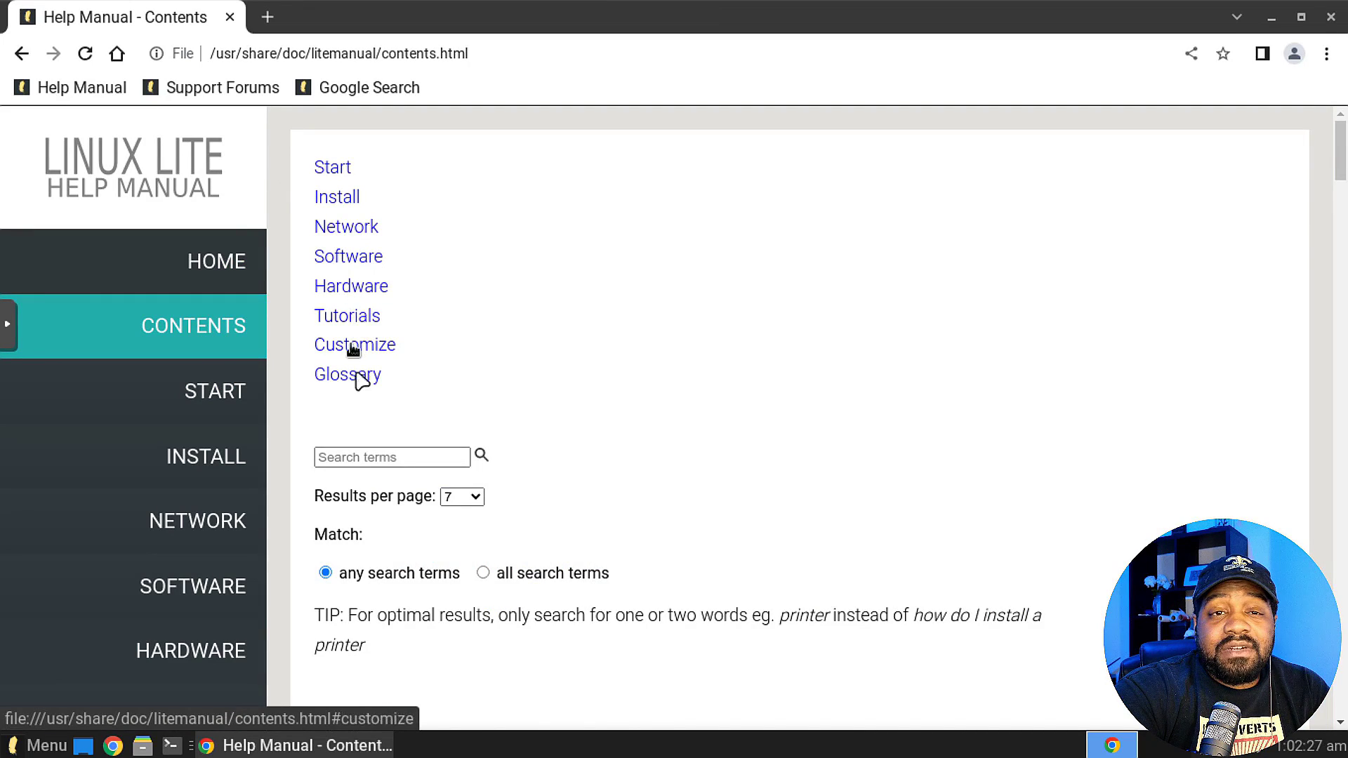
left_click(204, 264)
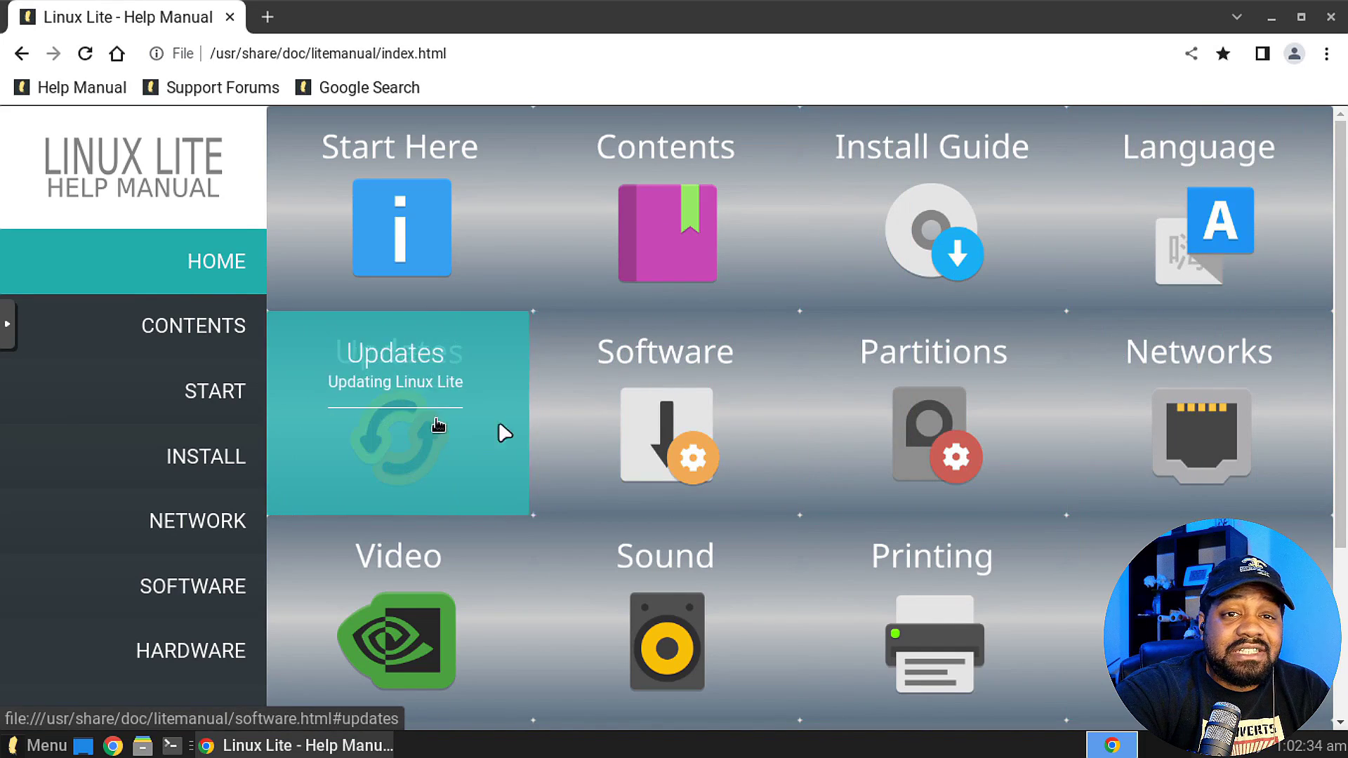
scroll(984, 415, "down", 3)
scroll(983, 411, "up", 3)
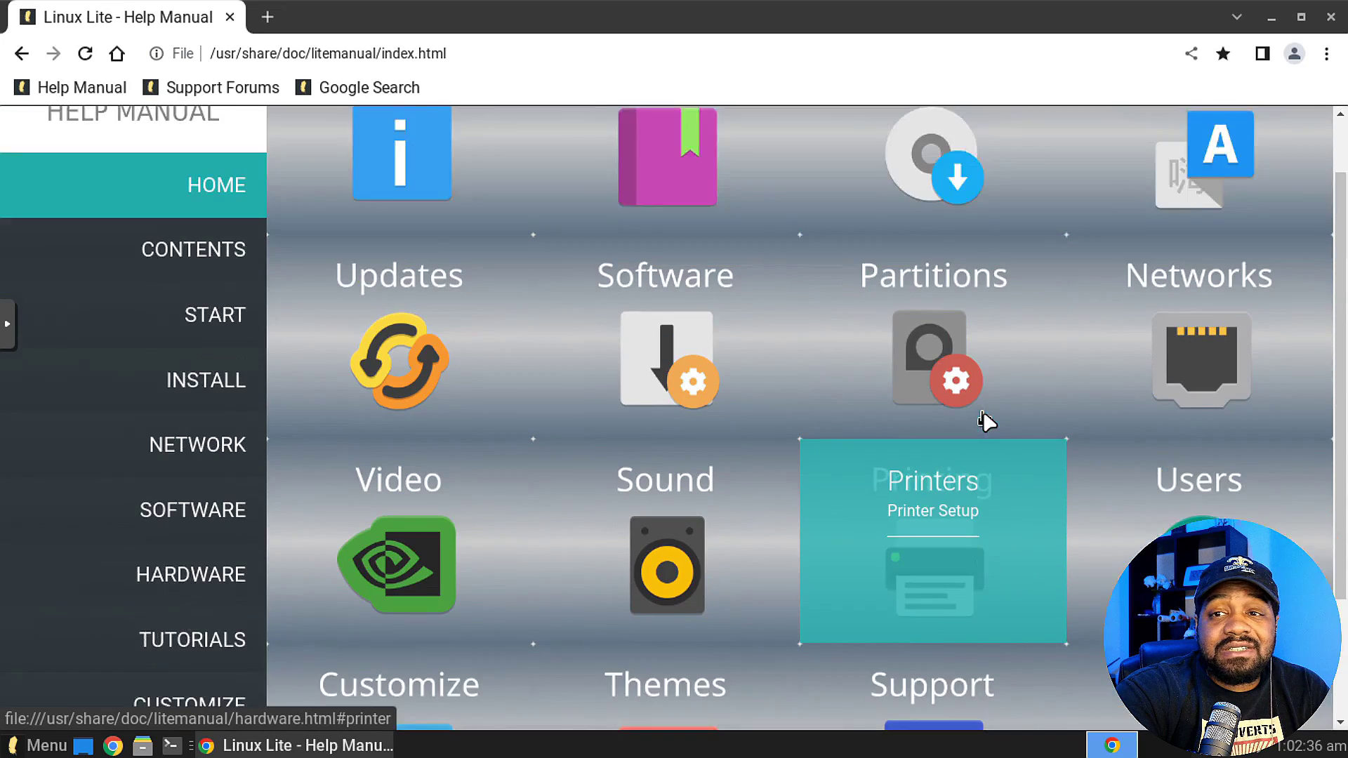
left_click(230, 17)
Step: Search the installed applications for "soft" and open Software & Updates
left_click(44, 747)
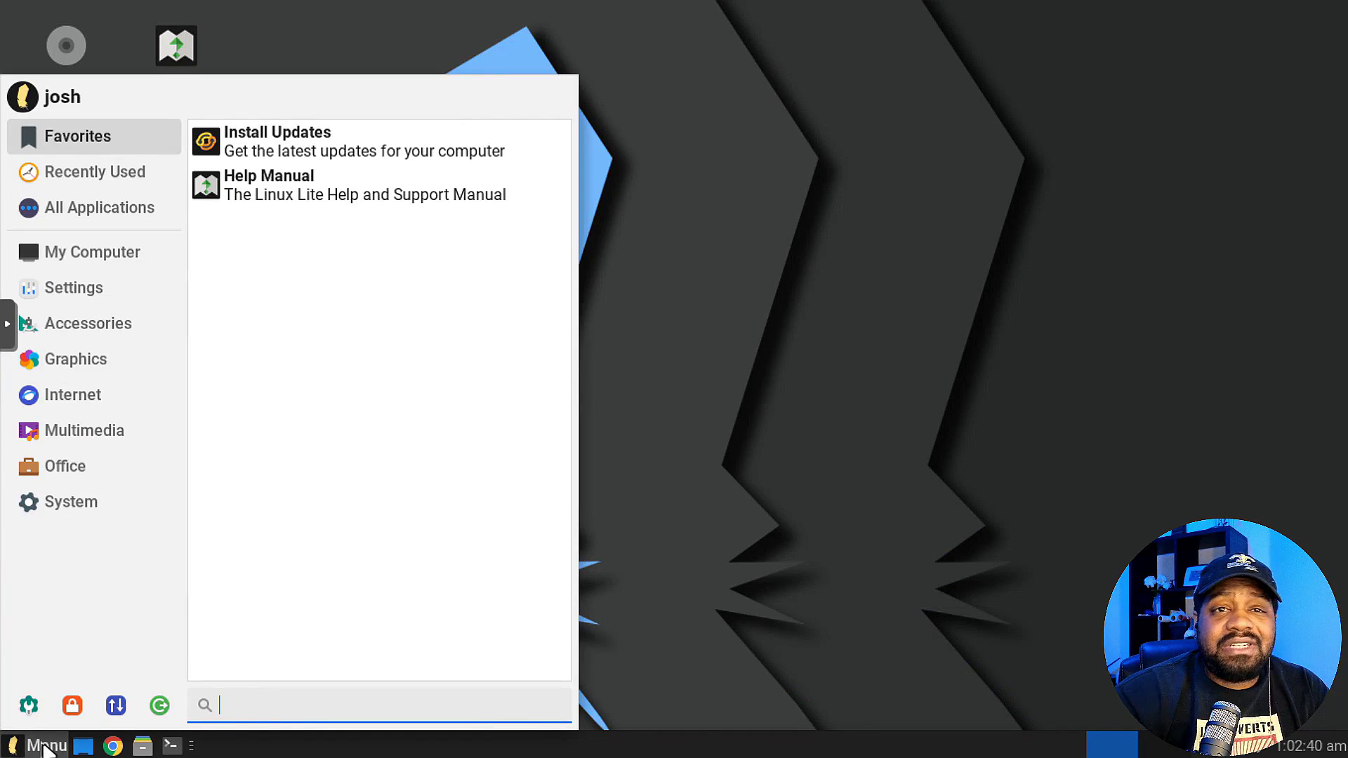
left_click(74, 290)
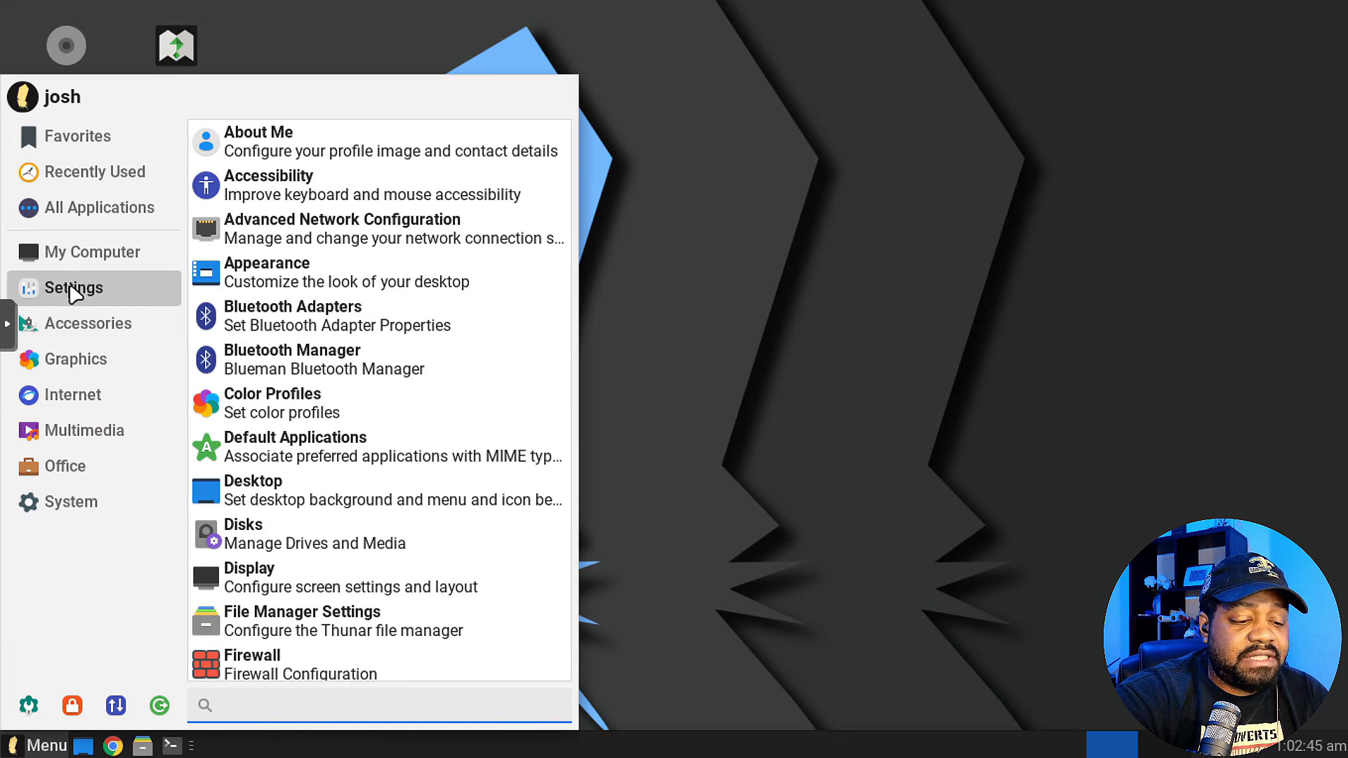
type("soft")
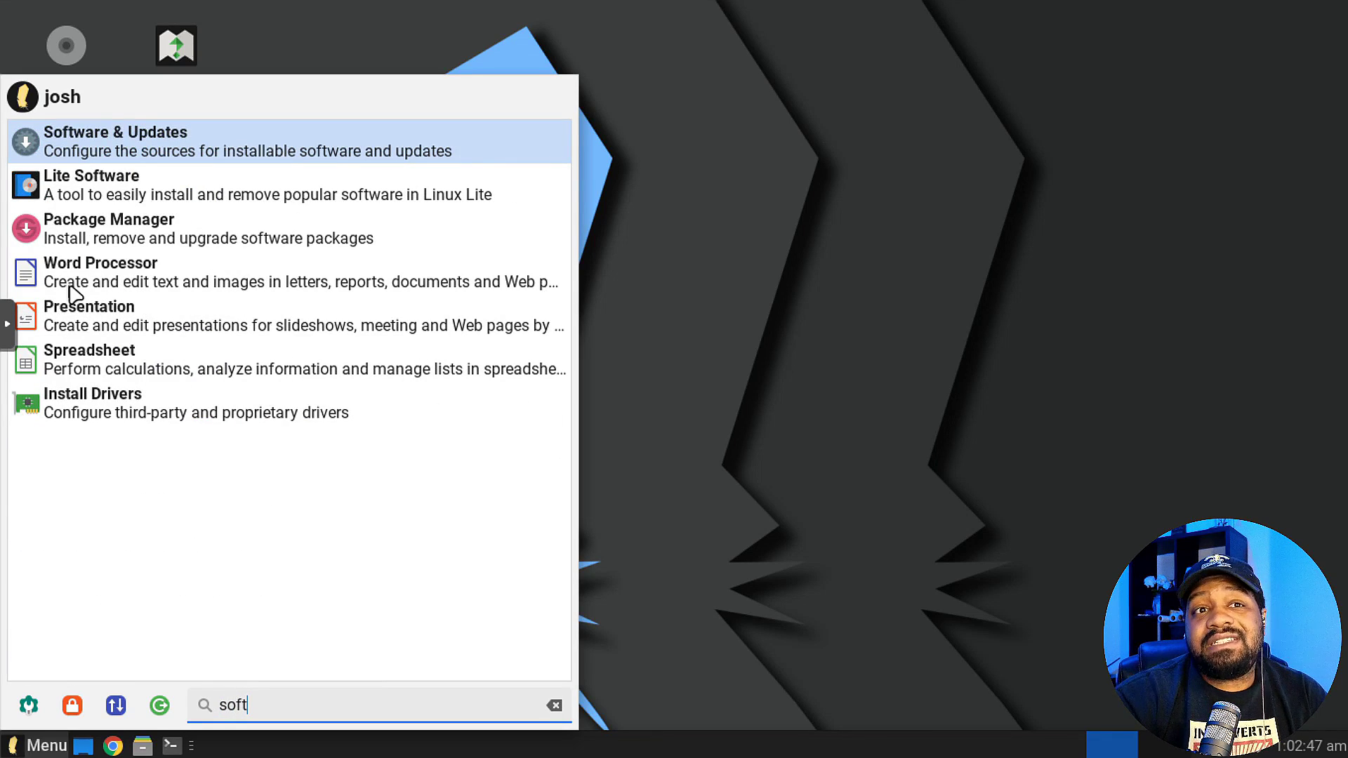
left_click(150, 145)
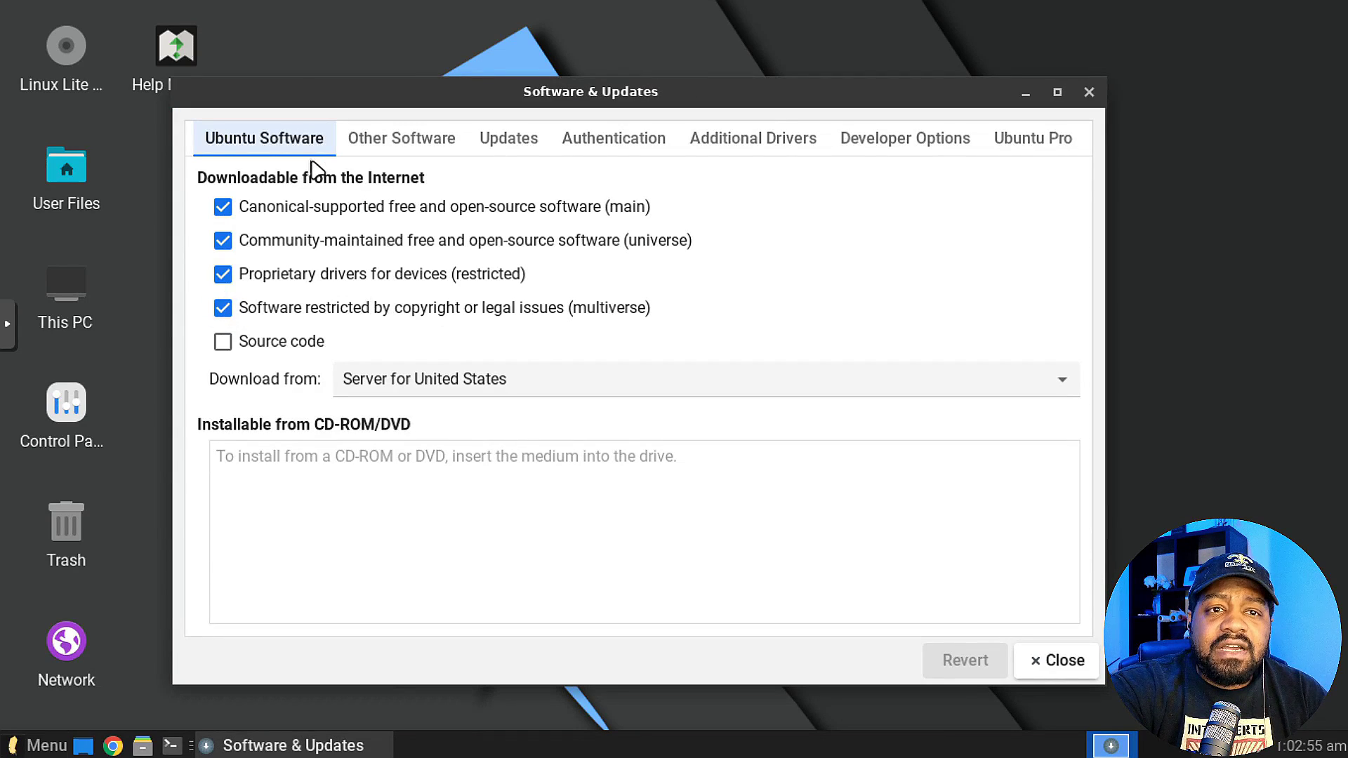
Step: Review the Software & Updates settings from Other Software through Ubuntu Pro, and close the window
left_click(398, 147)
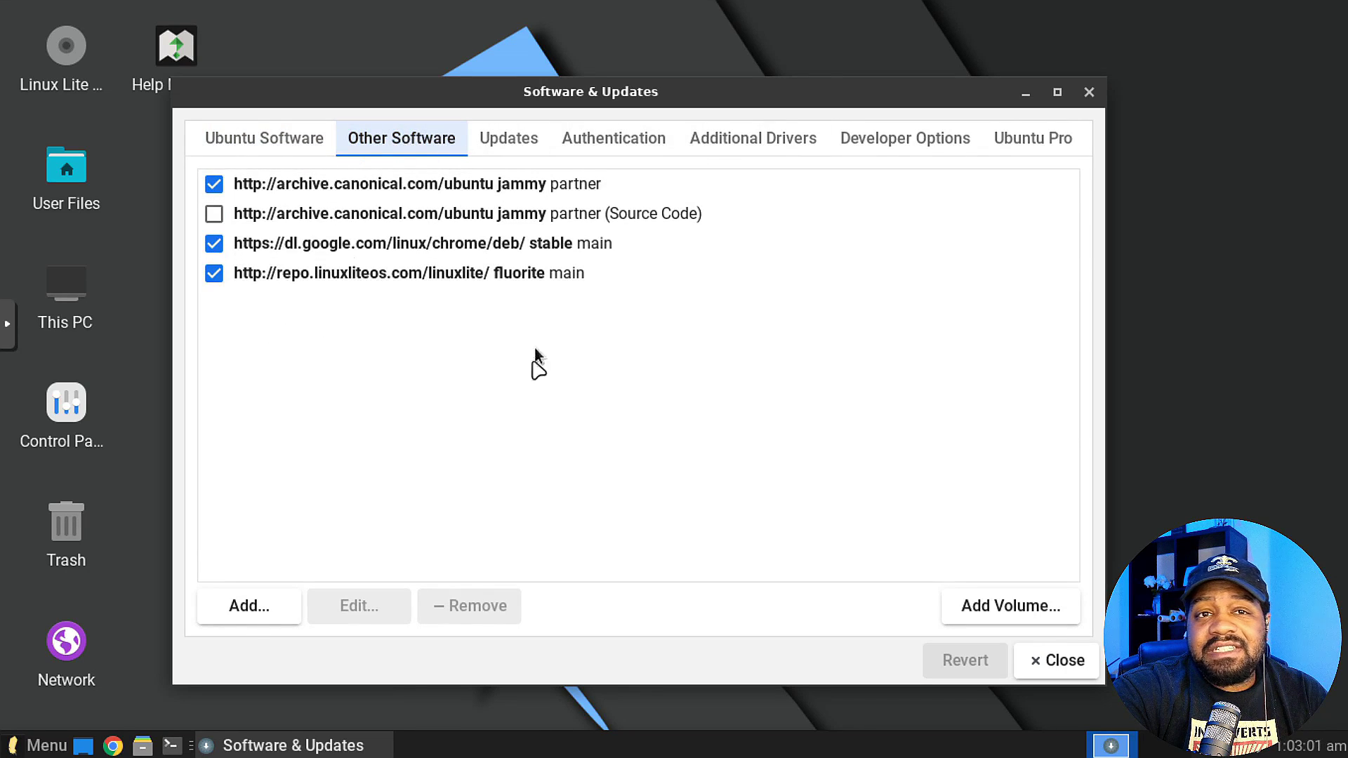
left_click(534, 150)
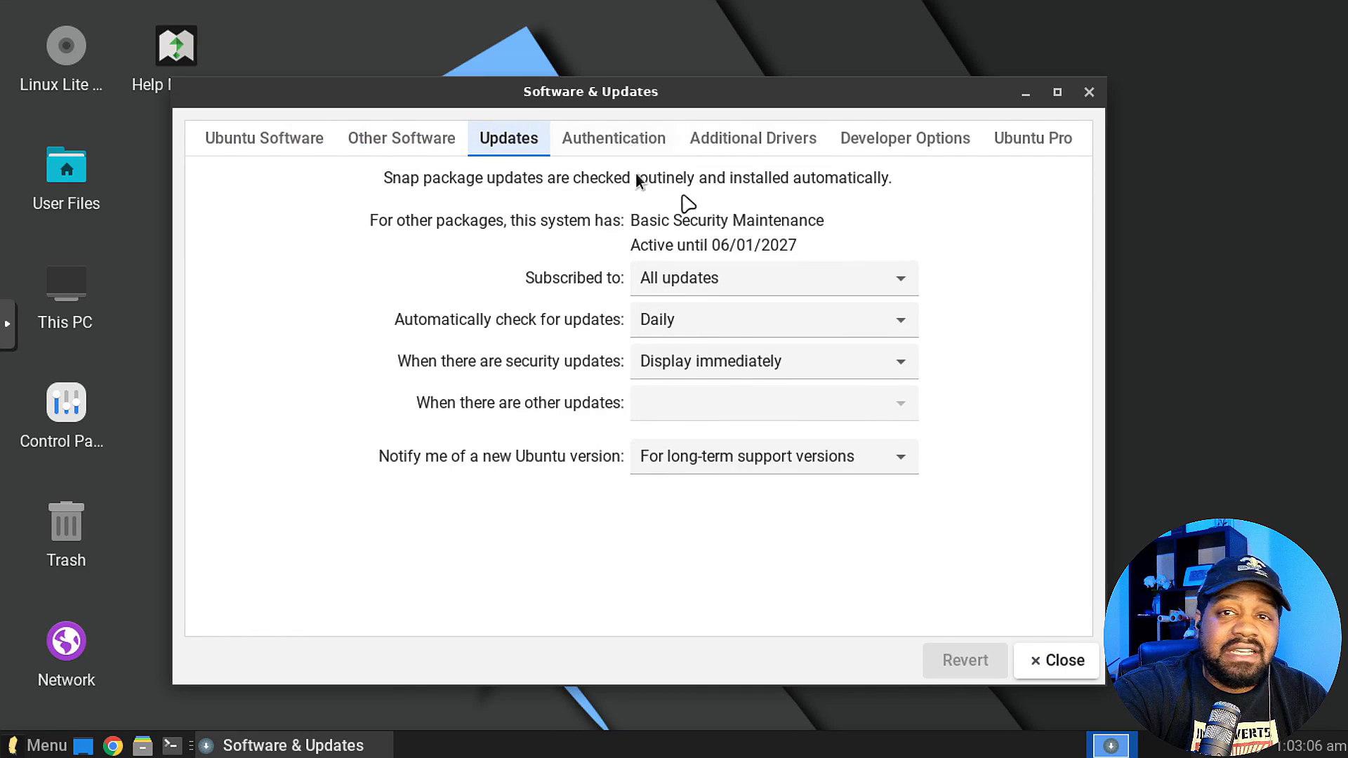
left_click(575, 140)
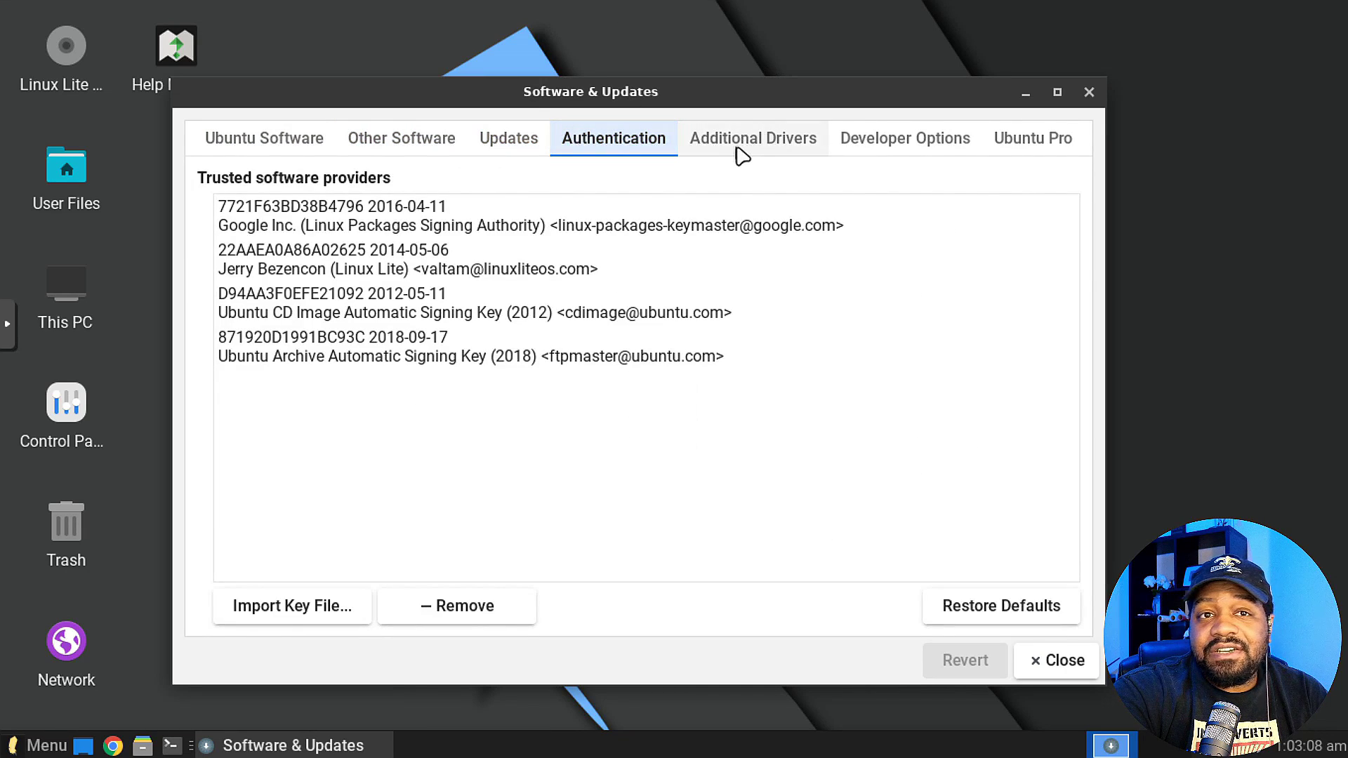
left_click(772, 144)
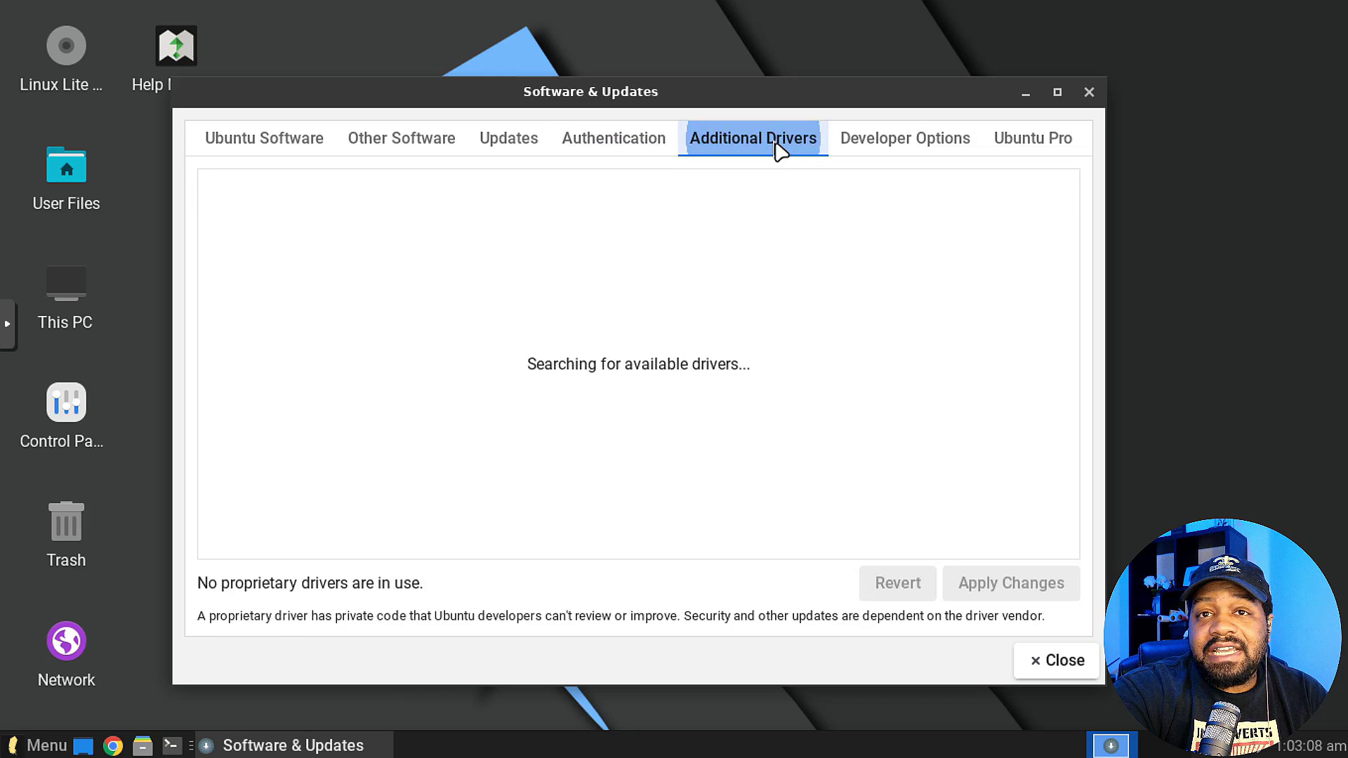
left_click(909, 140)
left_click(1040, 149)
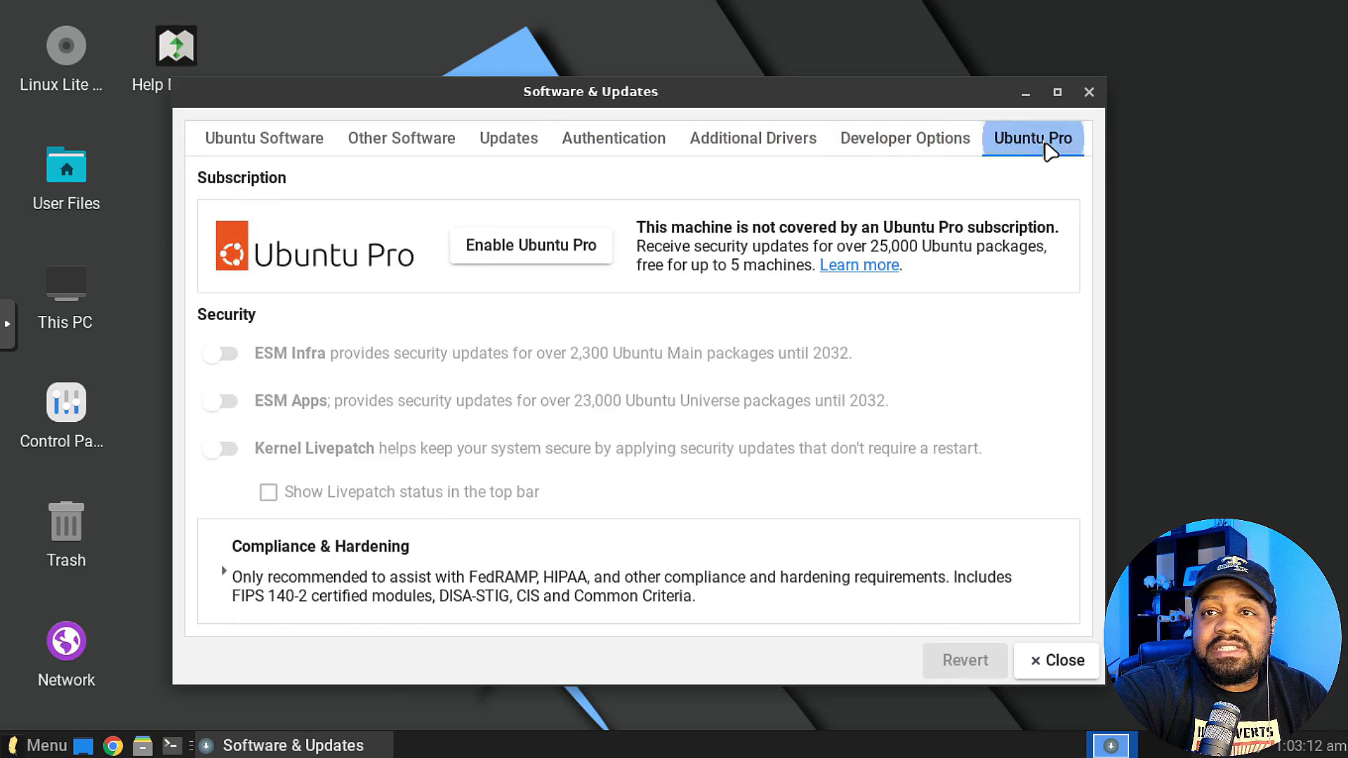
left_click(1088, 91)
Step: Search the installed applications for "soft", launch Package Manager, and authenticate with the account password
left_click(57, 745)
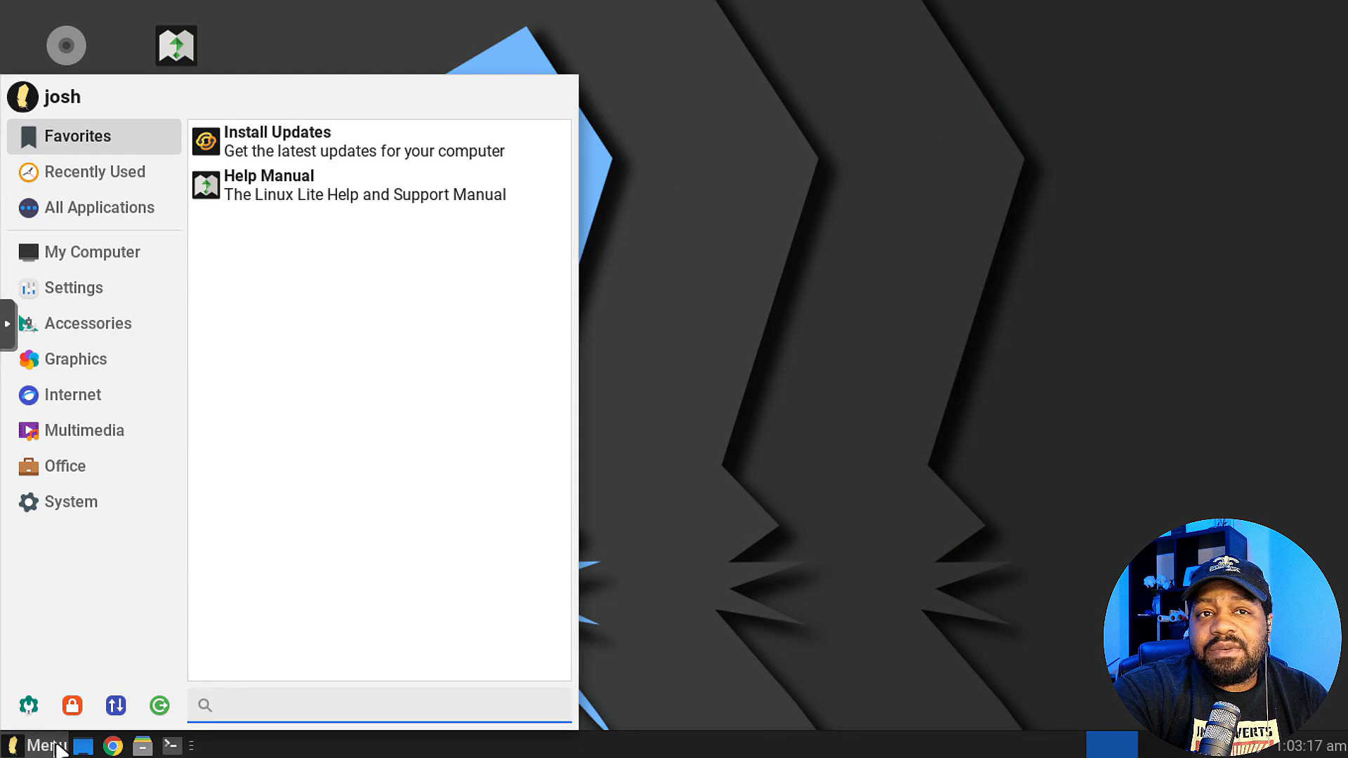
type("soft")
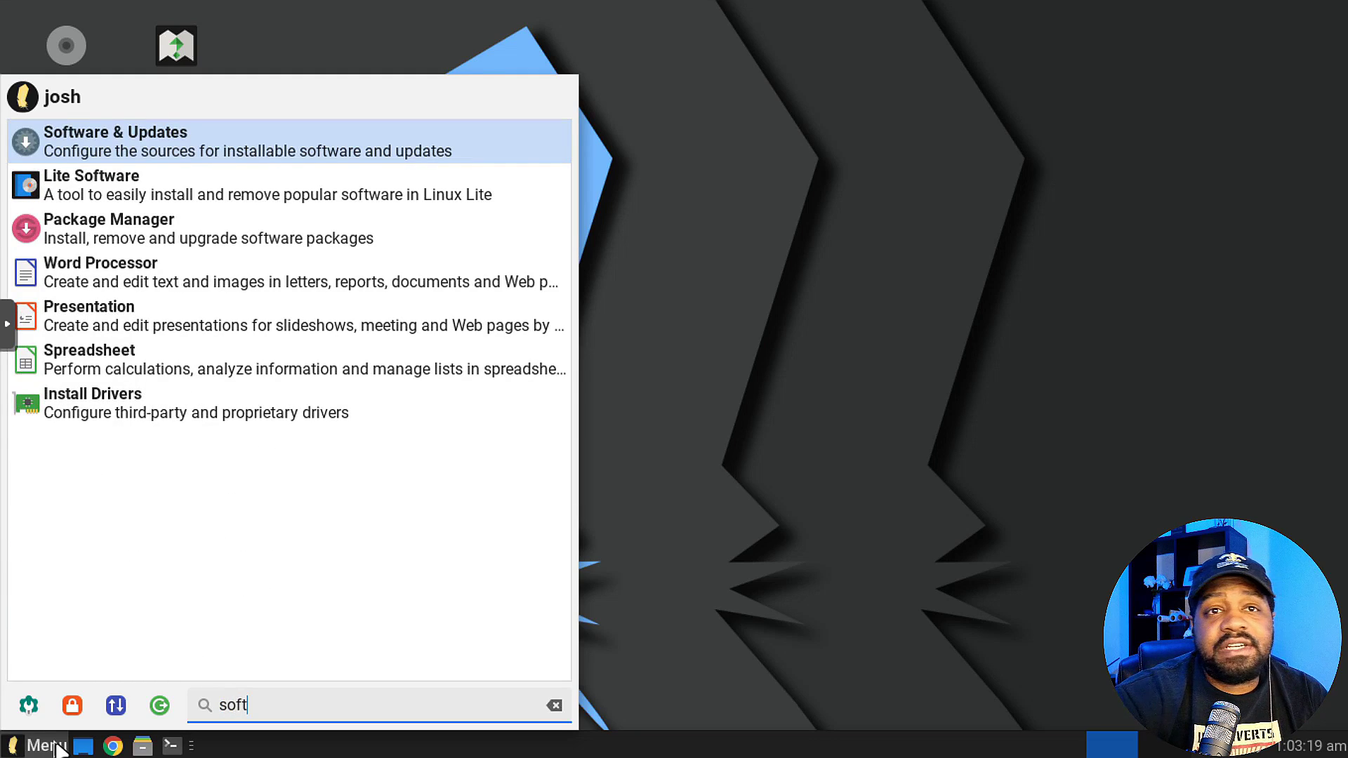
left_click(258, 235)
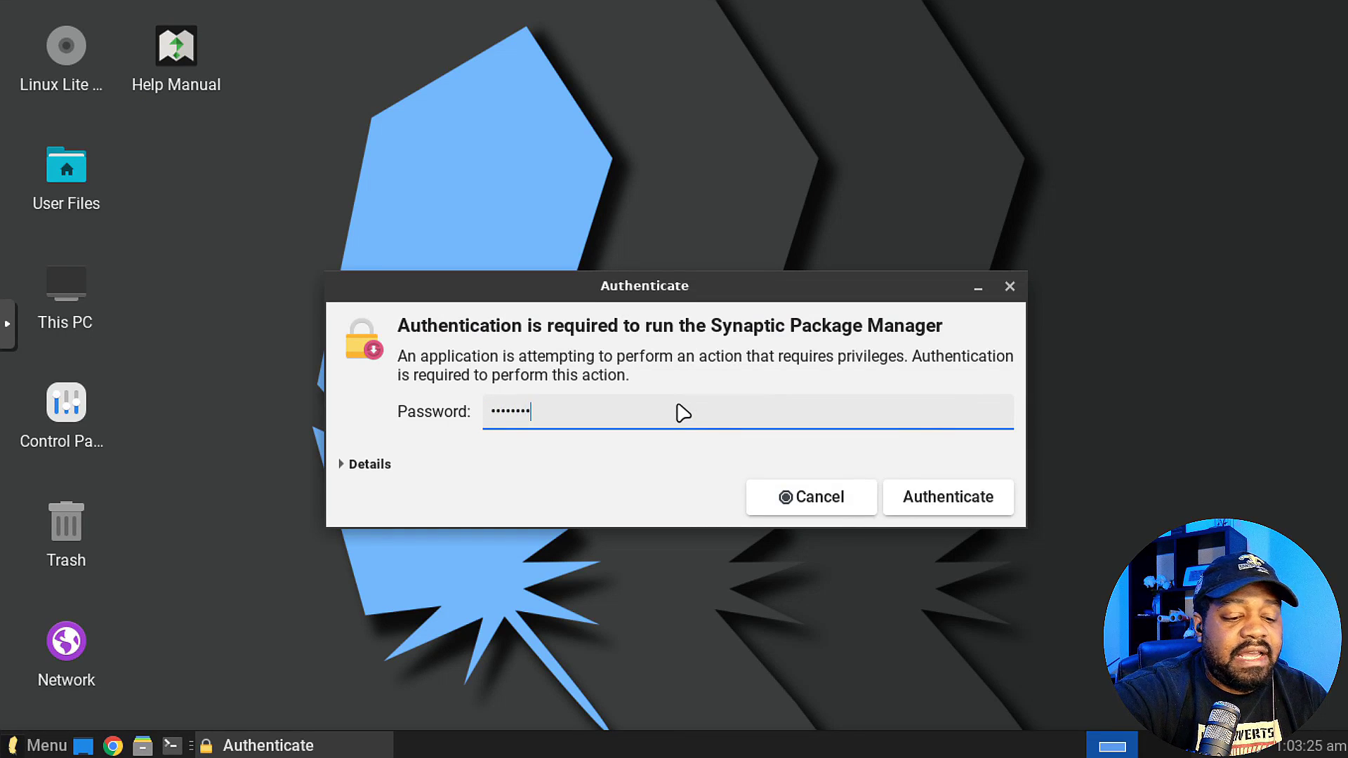
key("Return")
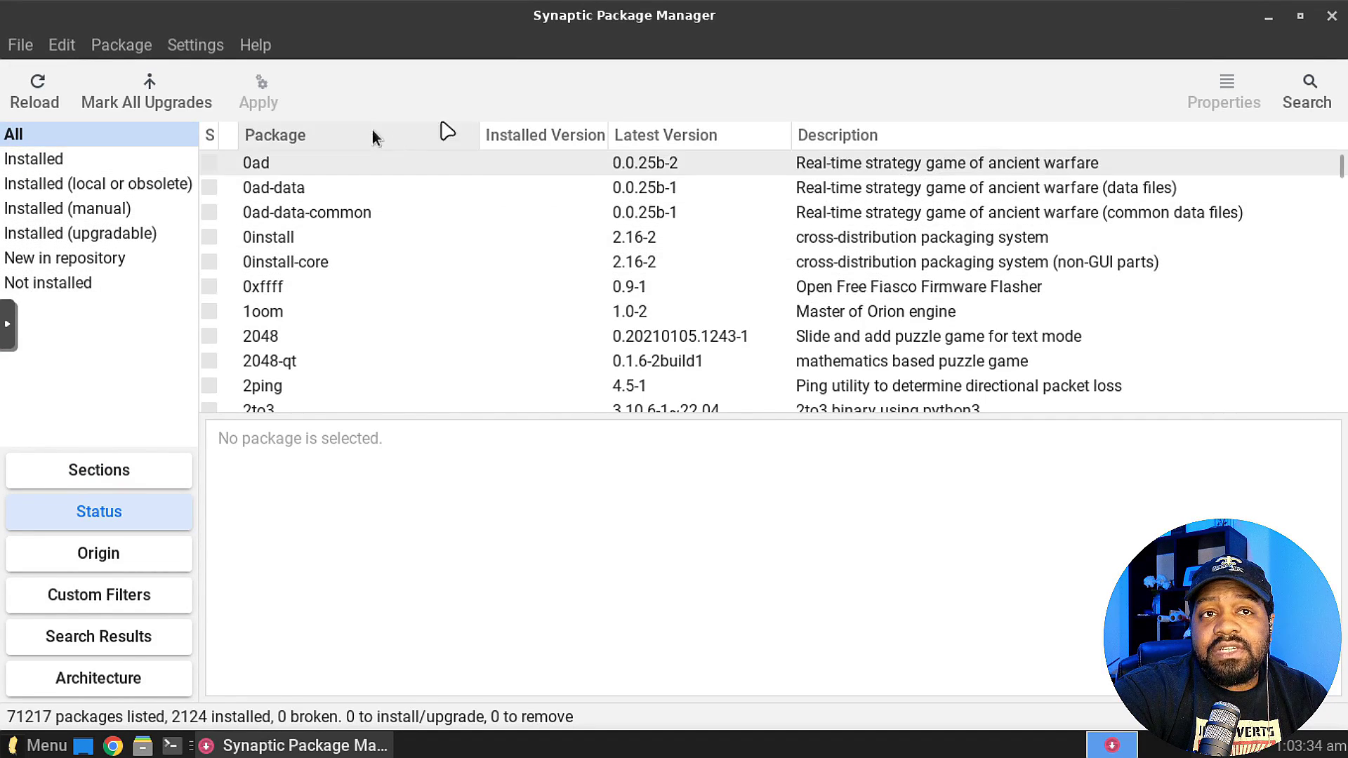
Step: View the package search options in Synaptic Package Manager, dismiss them without searching, and close the program
left_click(1304, 95)
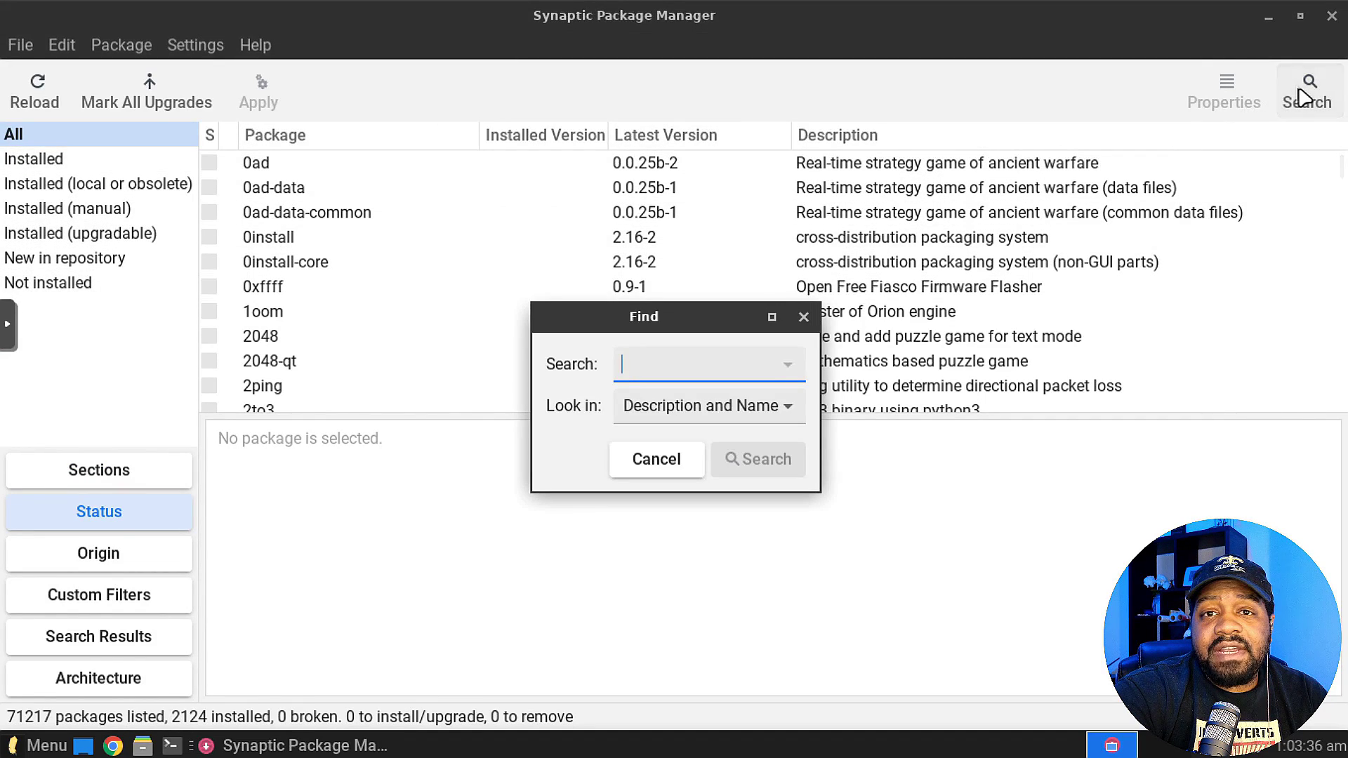
left_click(804, 317)
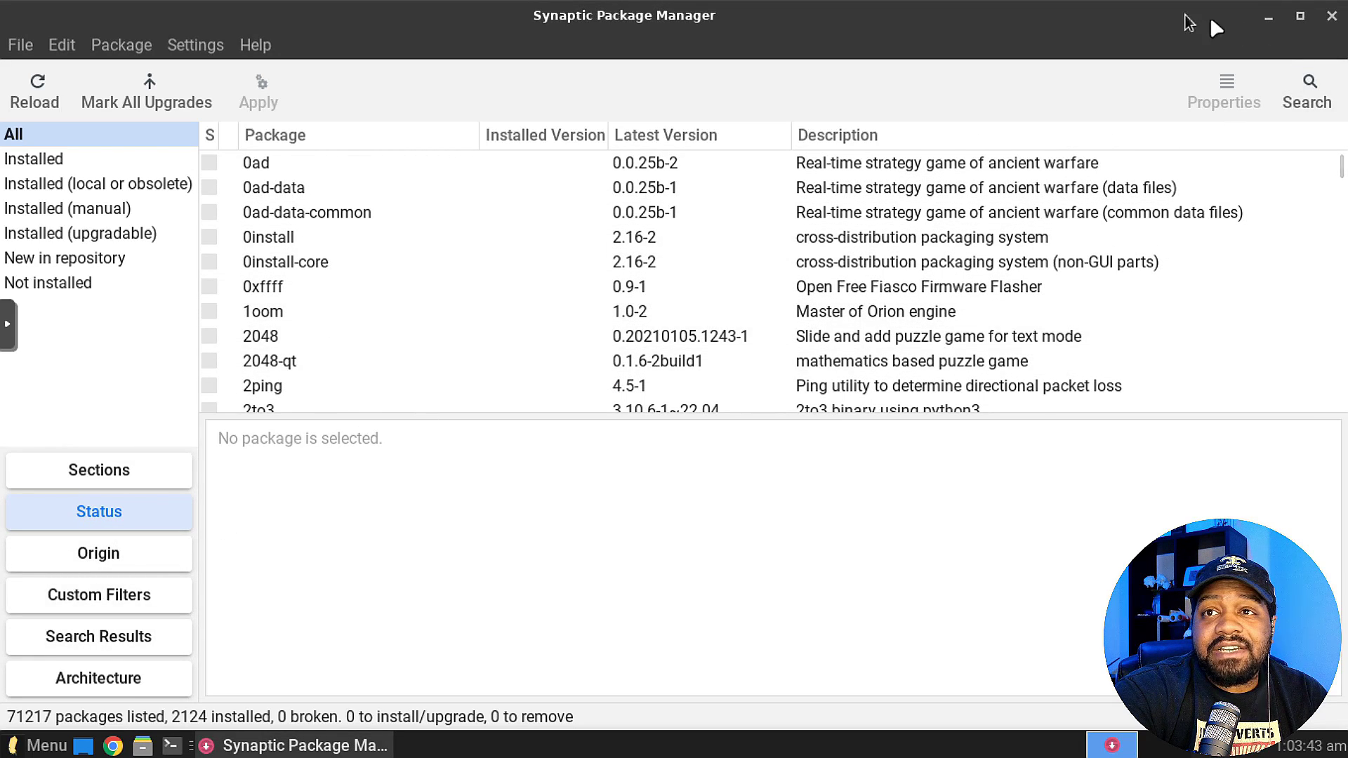
left_click(1331, 17)
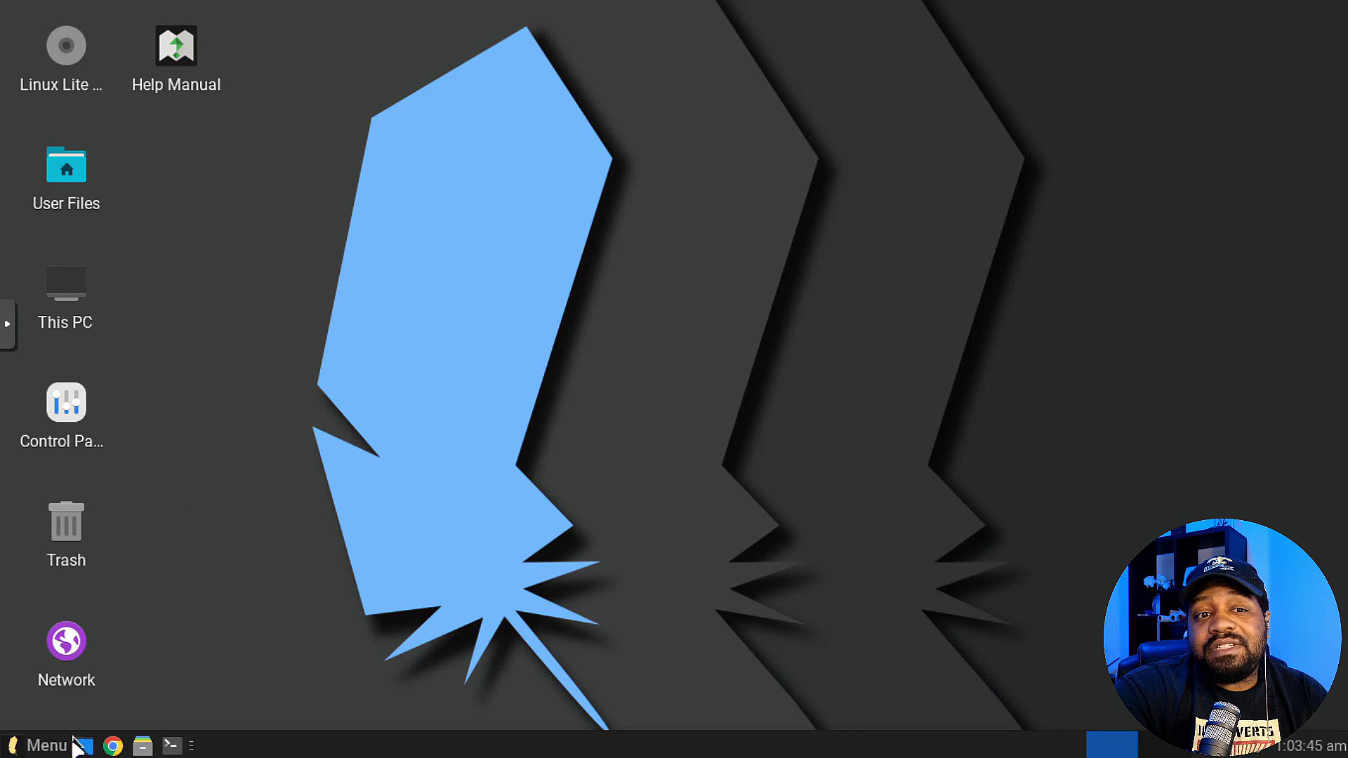
Step: Browse the complete list of installed applications and launch Database Development
left_click(38, 747)
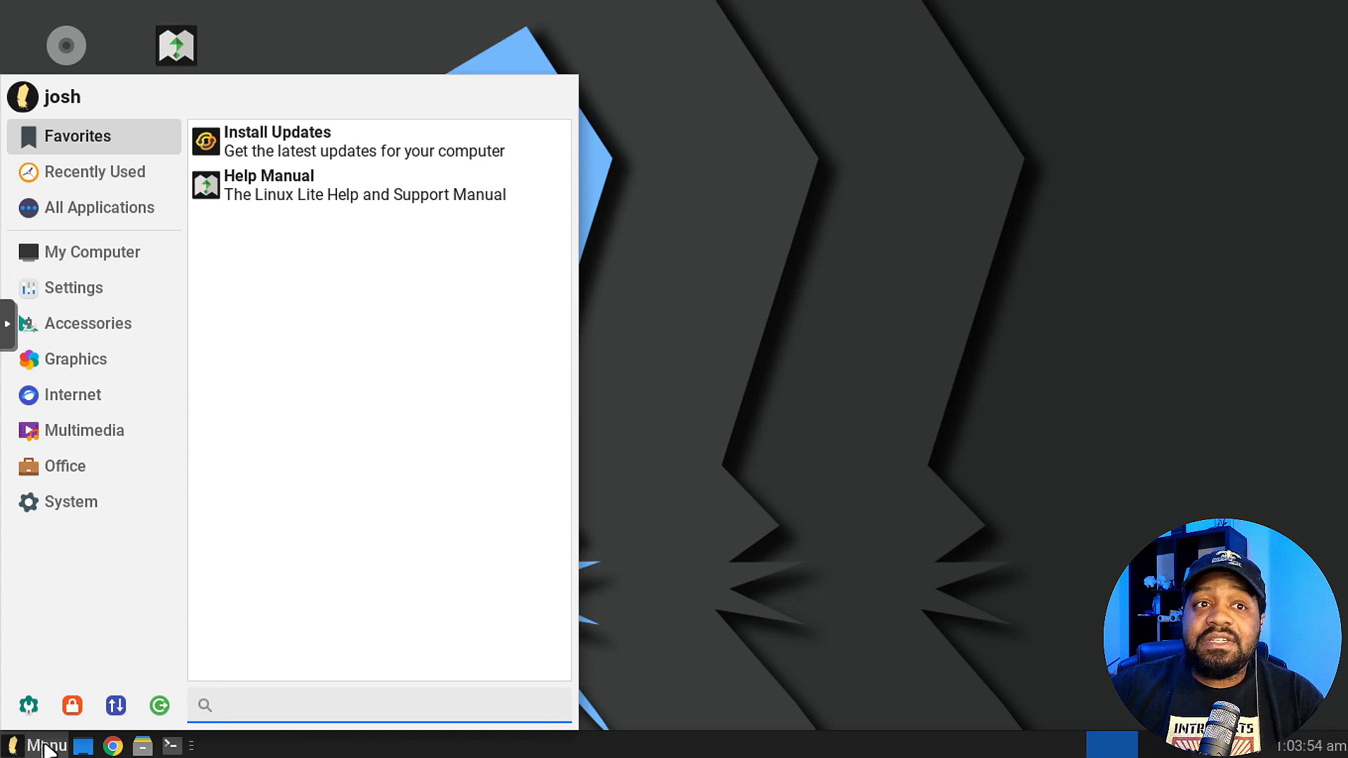
left_click(84, 214)
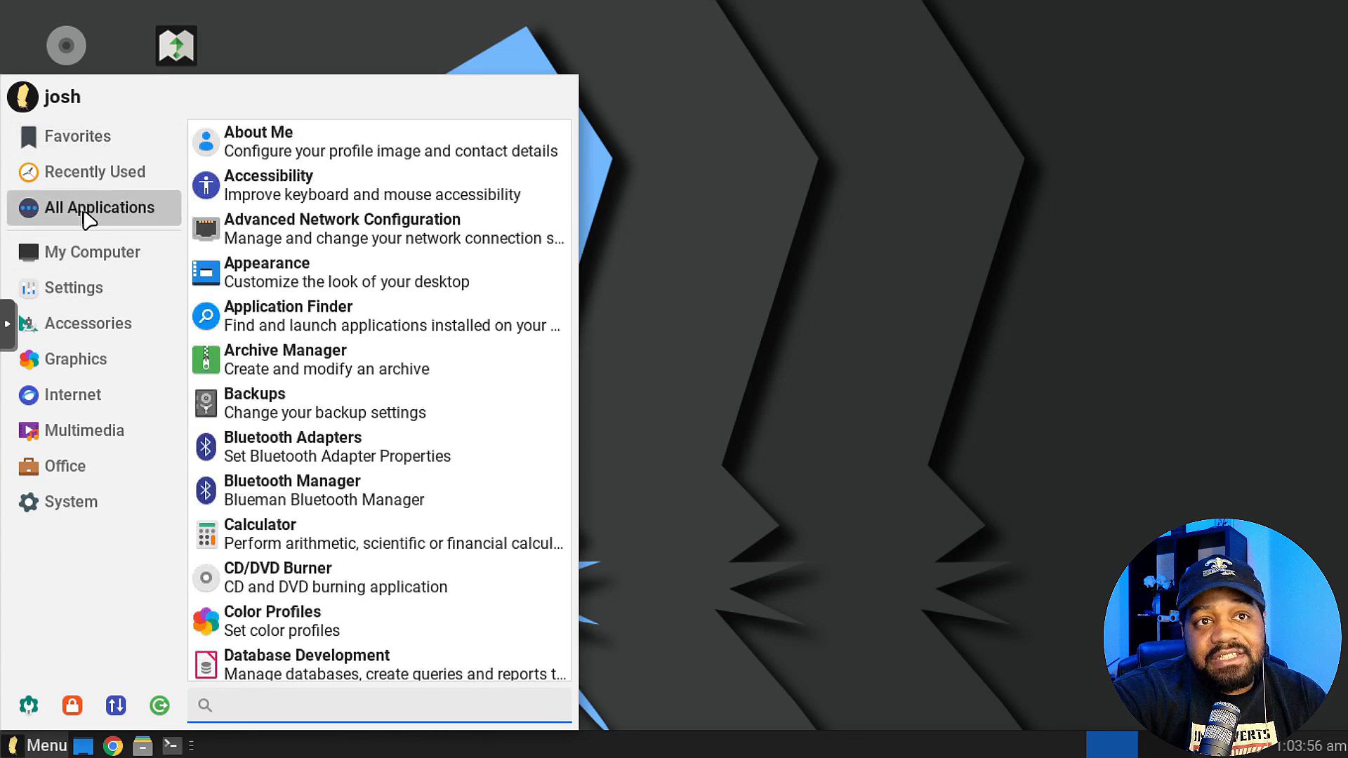
scroll(393, 509, "down", 1)
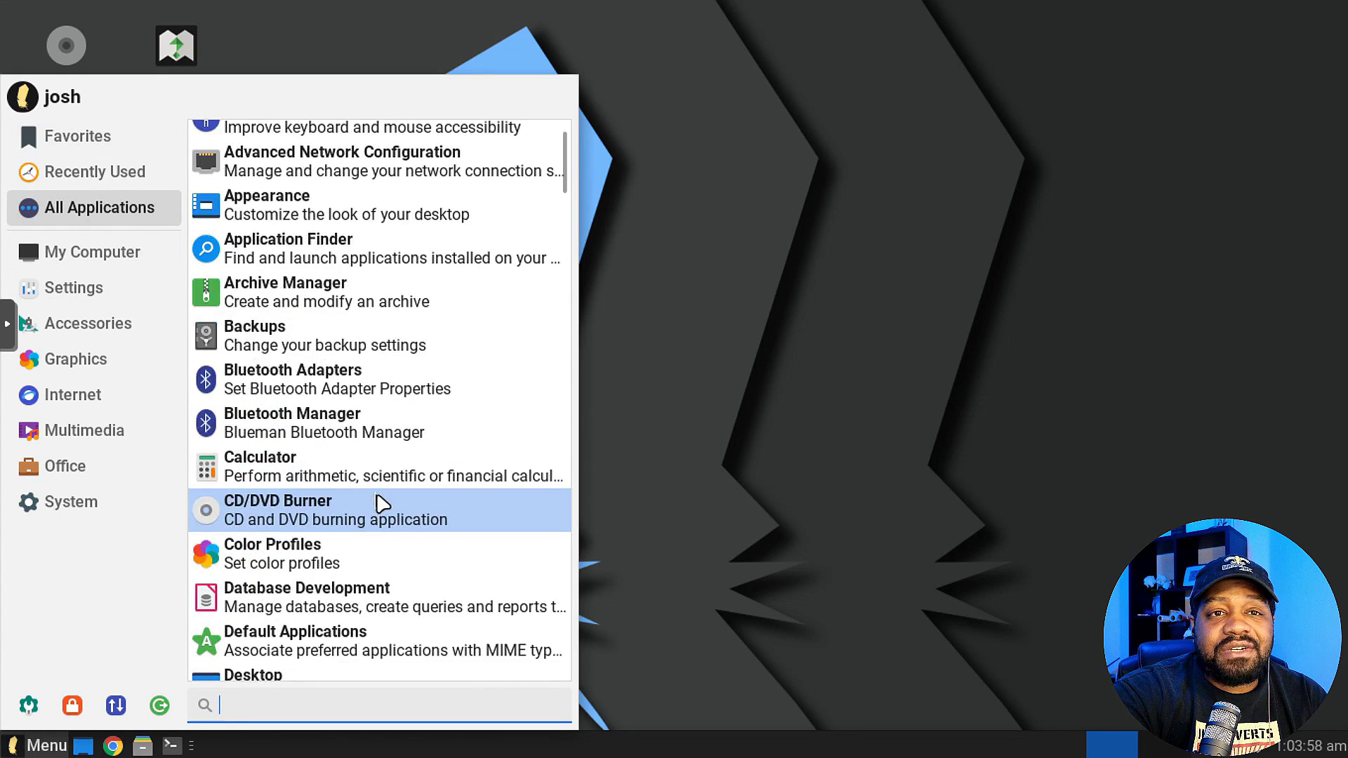
scroll(381, 509, "down", 3)
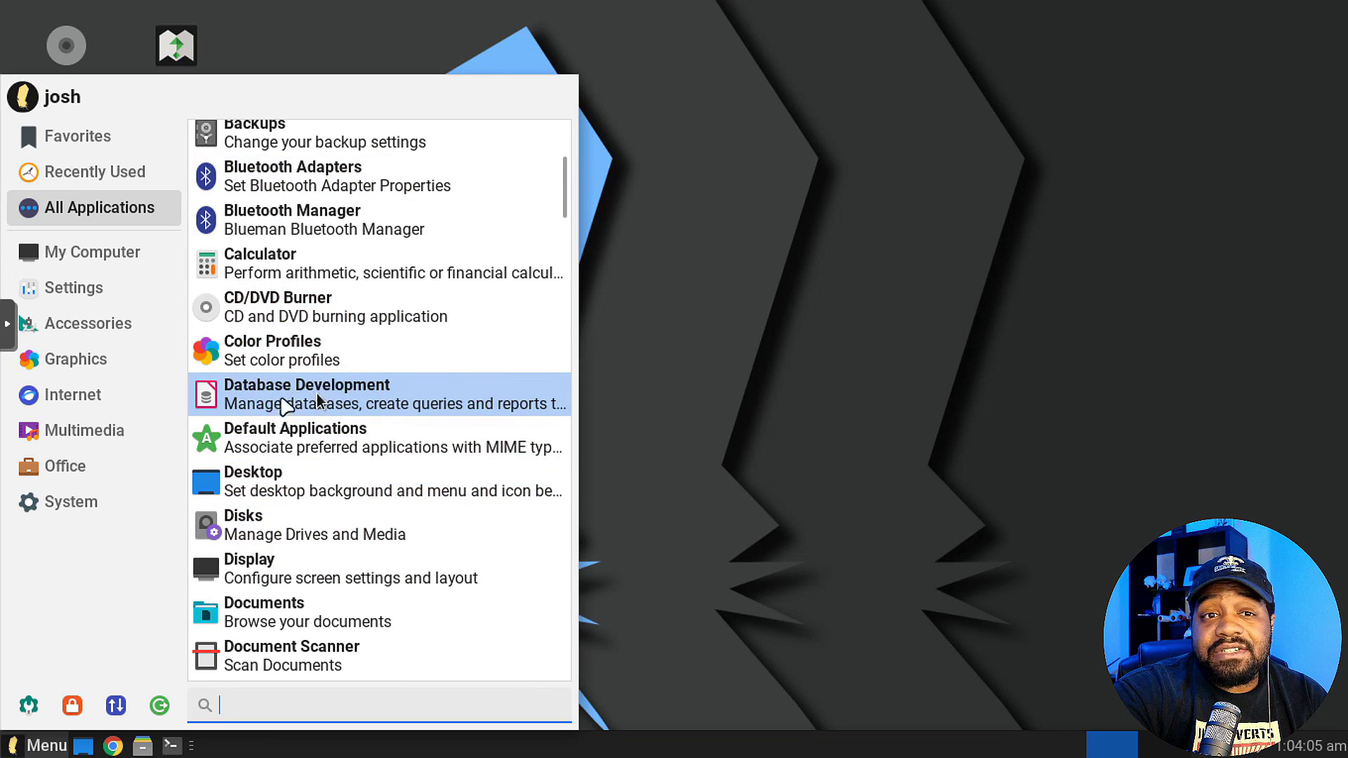
scroll(340, 541, "down", 1)
scroll(340, 544, "down", 16)
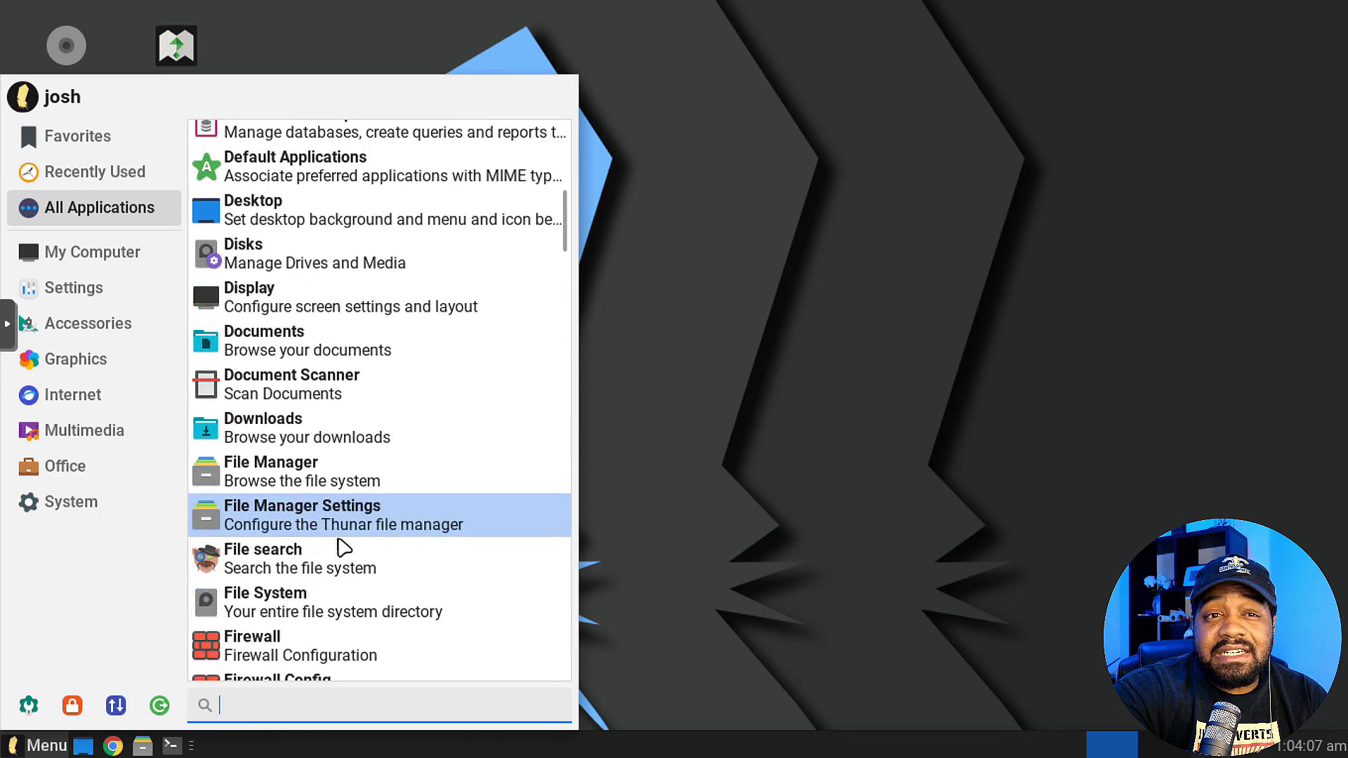
scroll(339, 546, "down", 15)
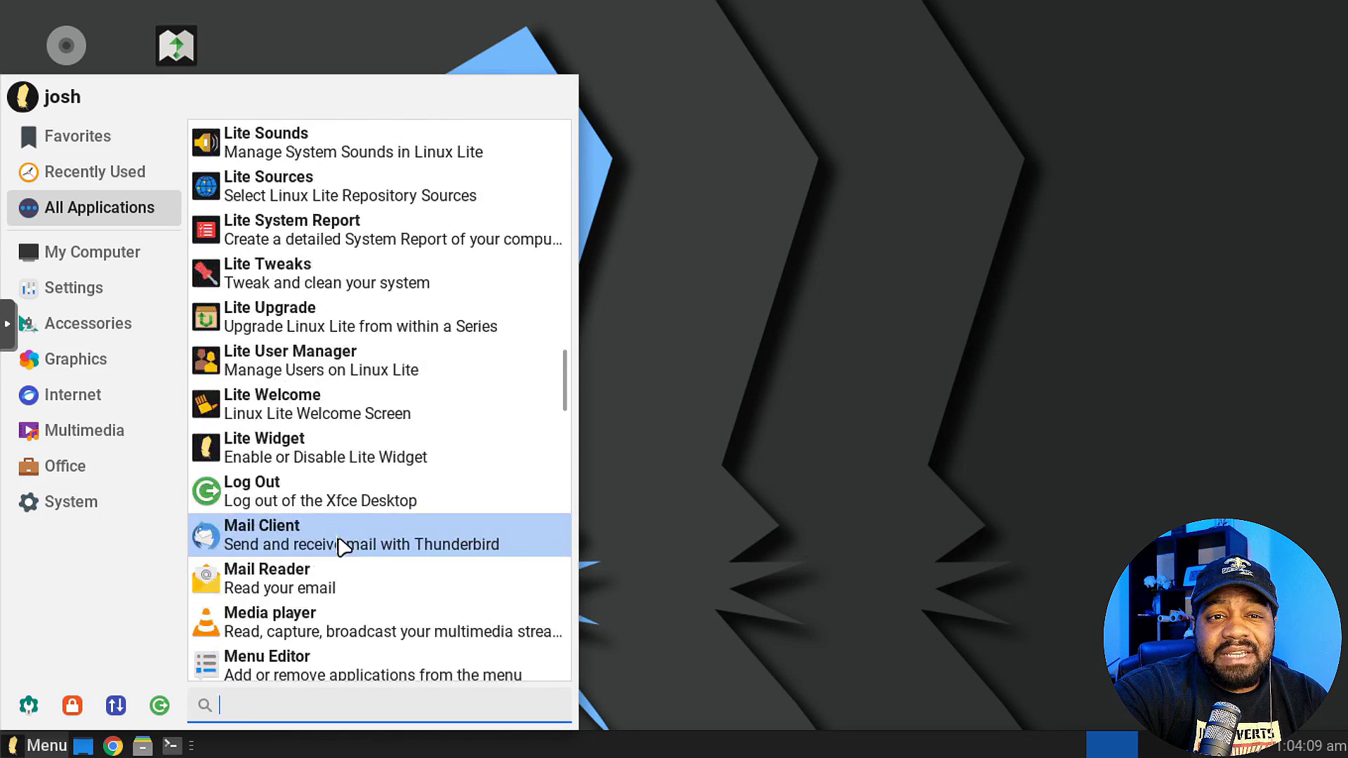
scroll(340, 546, "up", 5)
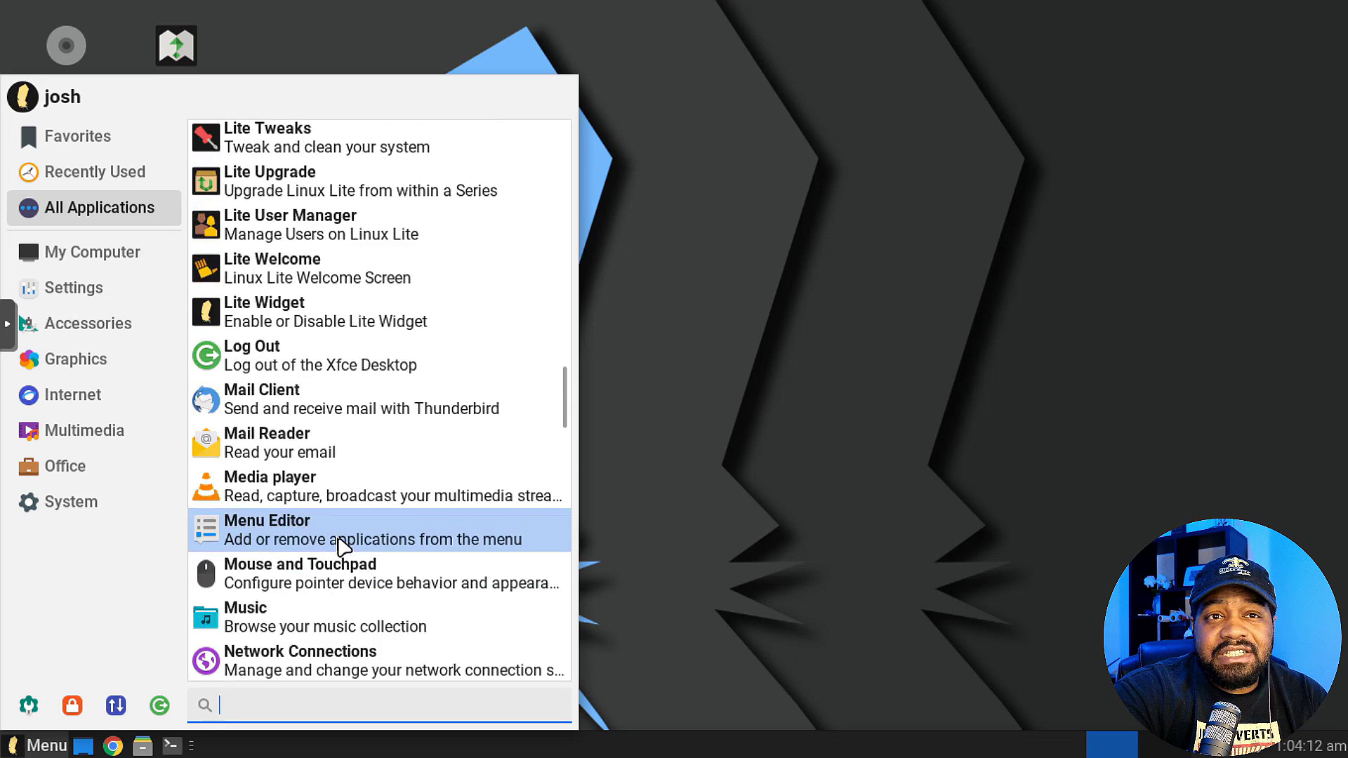
scroll(370, 567, "down", 16)
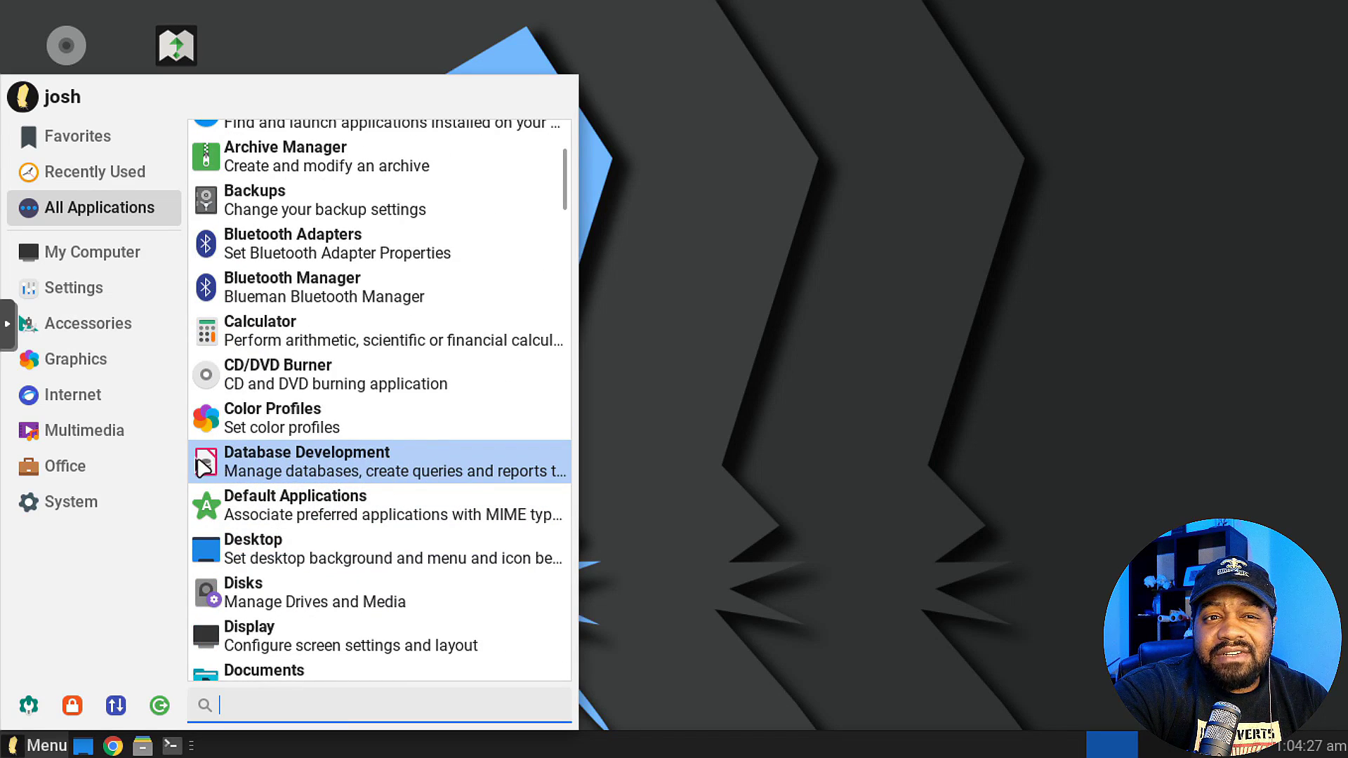
left_click(267, 465)
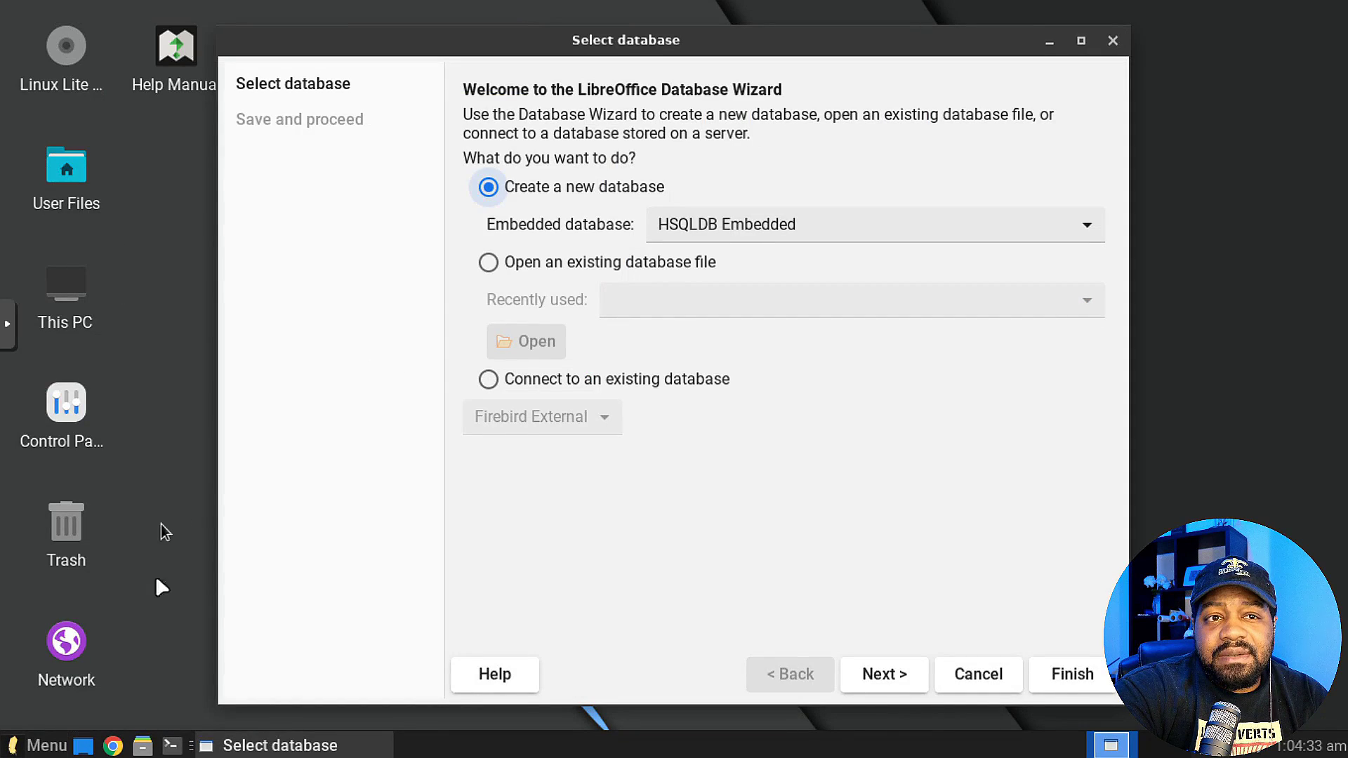
Step: Dismiss the Database Wizard without creating a database, and launch Firewall from the complete list of installed applications
left_click(1113, 40)
left_click(47, 745)
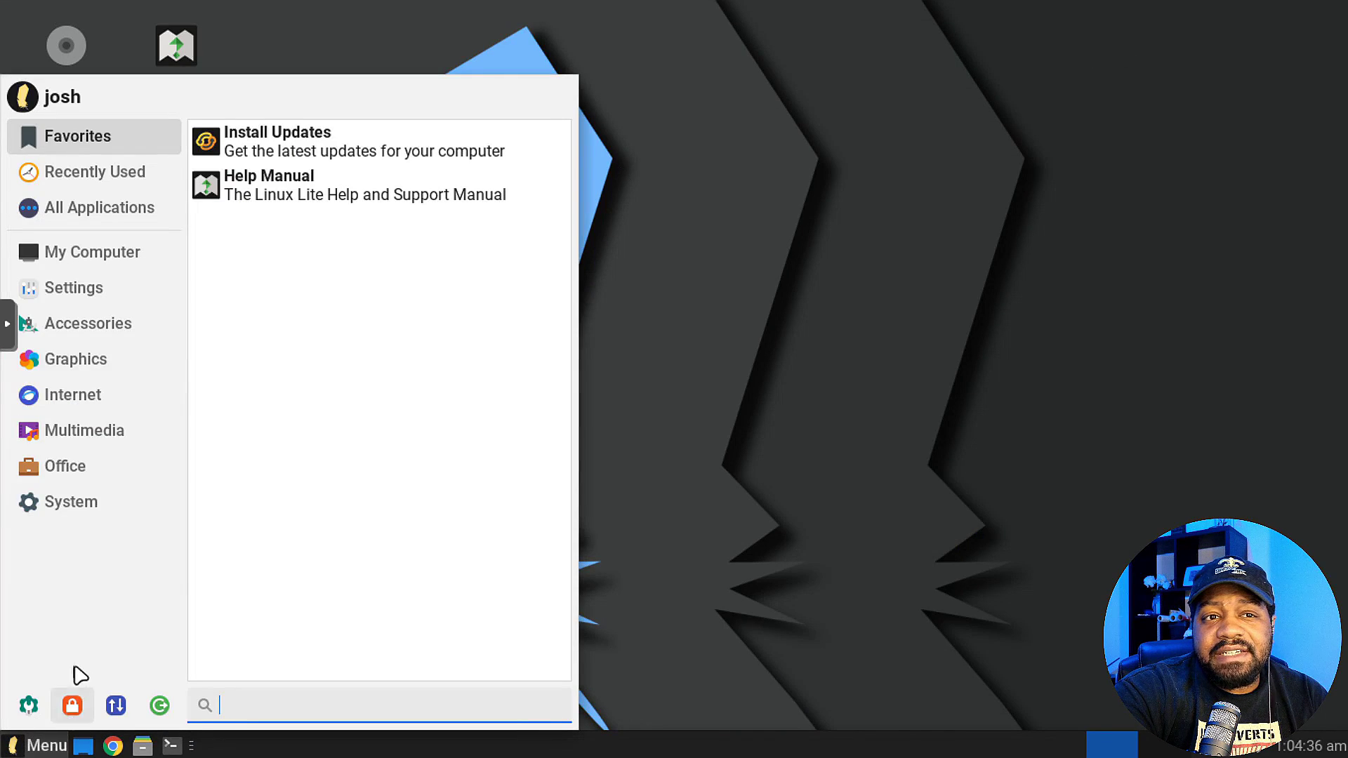
left_click(98, 211)
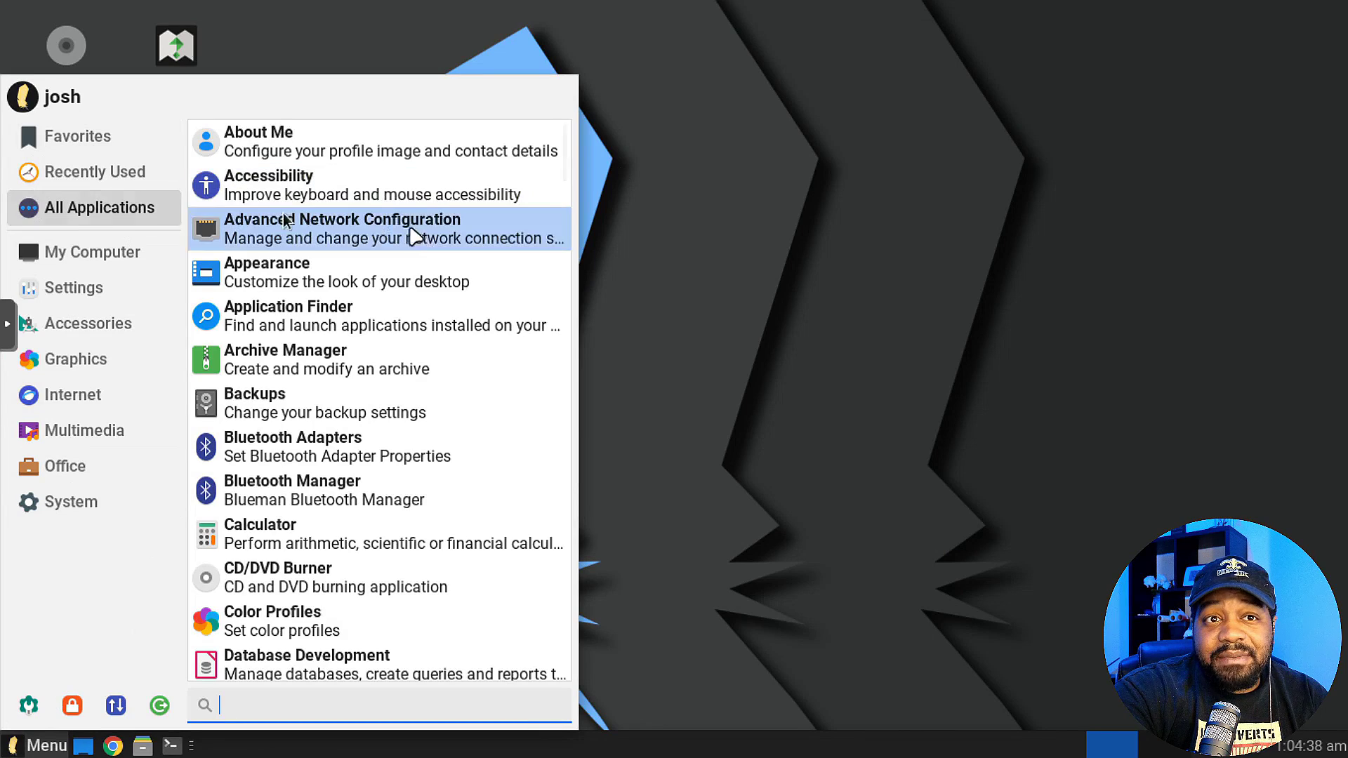
scroll(400, 507, "down", 5)
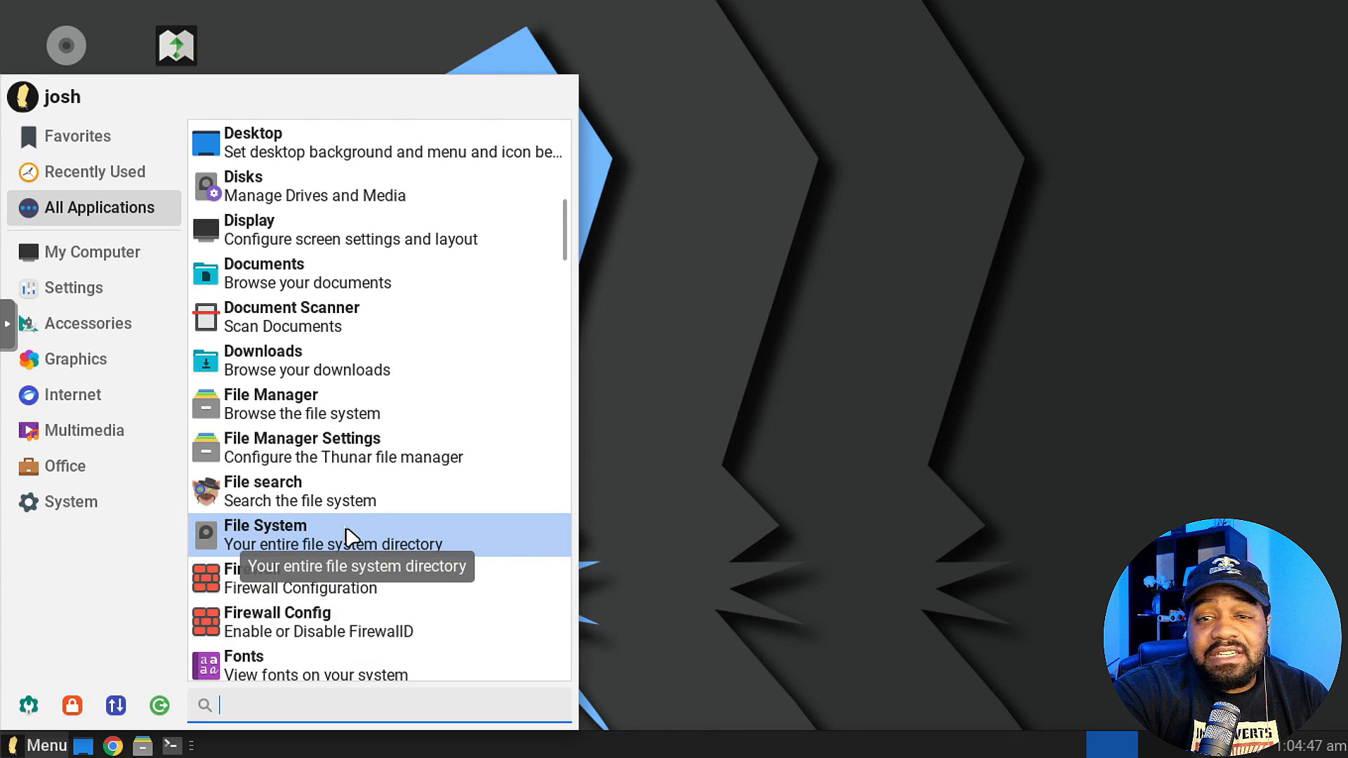
scroll(351, 540, "down", 2)
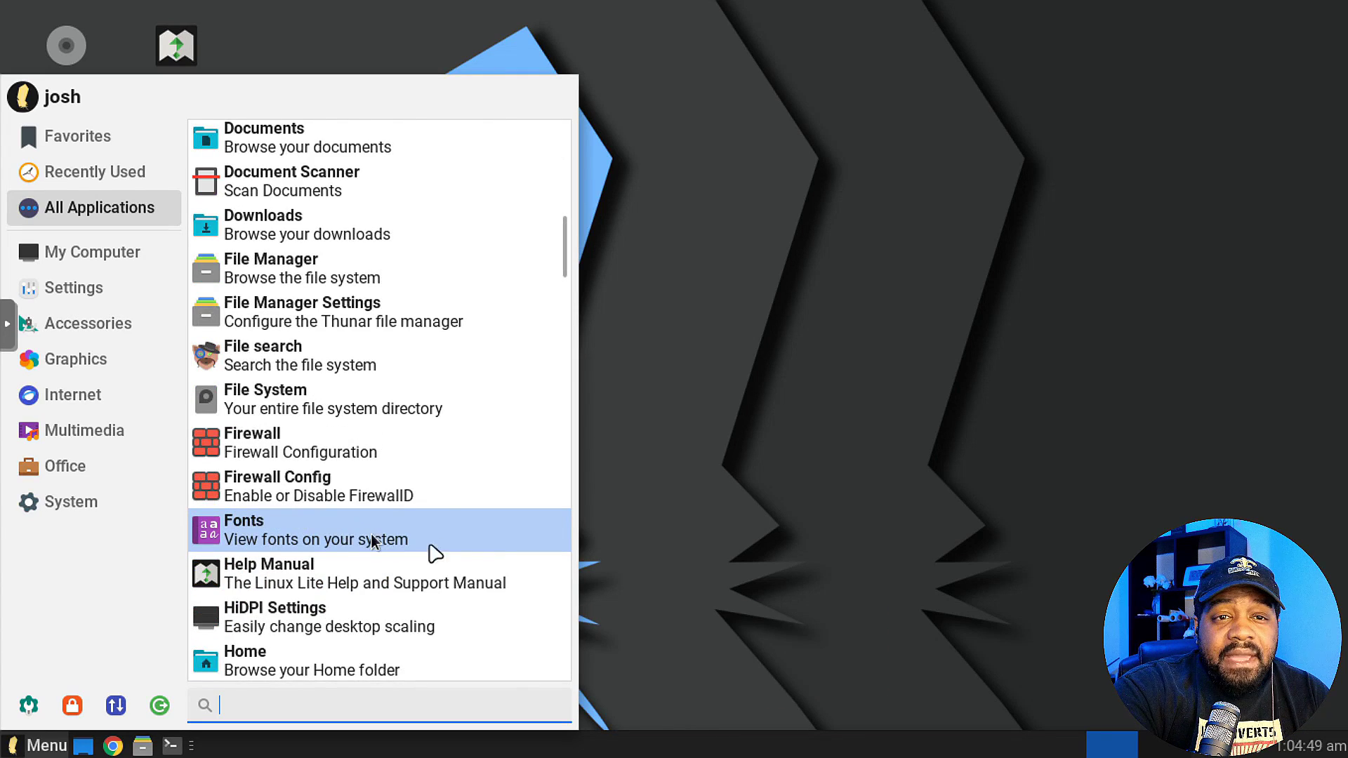
left_click(302, 452)
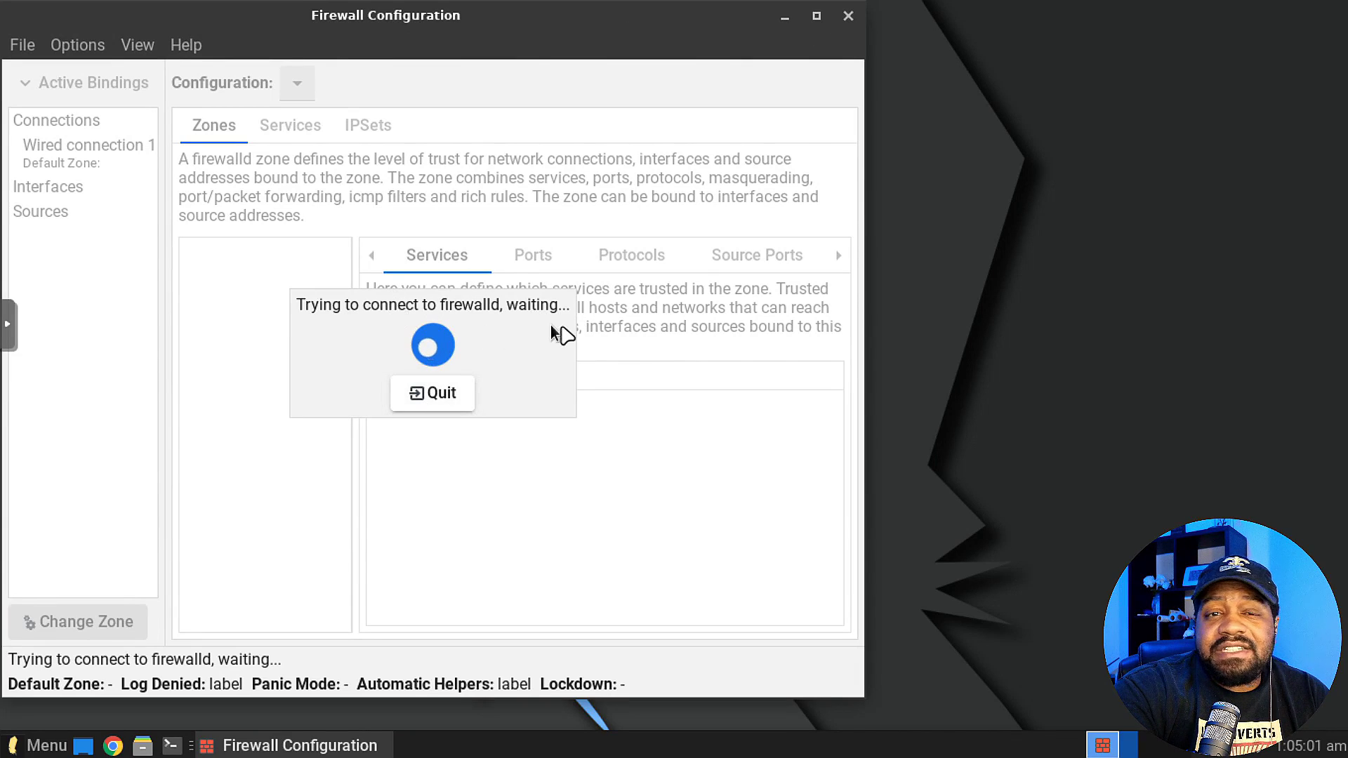
Step: Reopen the list of installed applications while Firewall Configuration connects, dismiss the list, and quit Firewall Configuration
left_click(35, 745)
mouse_move(96, 208)
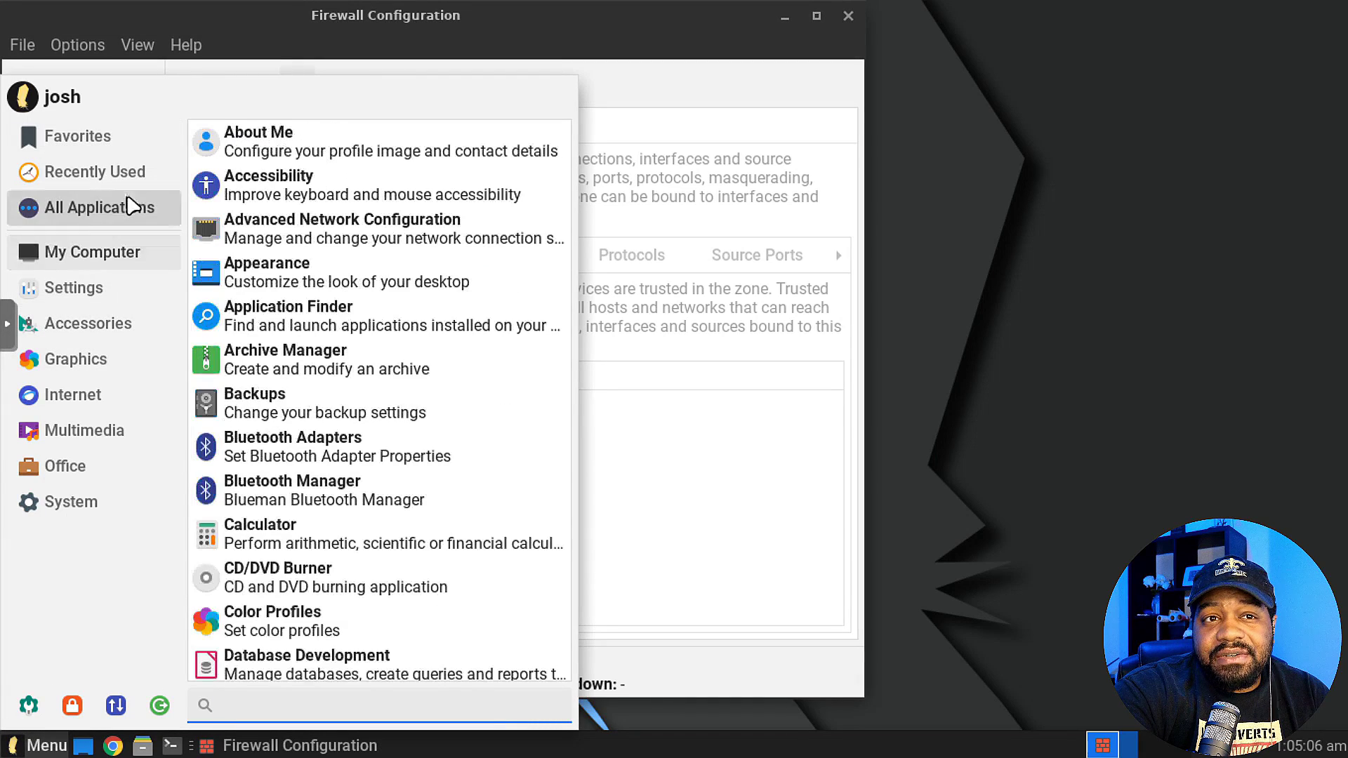
left_click(412, 551)
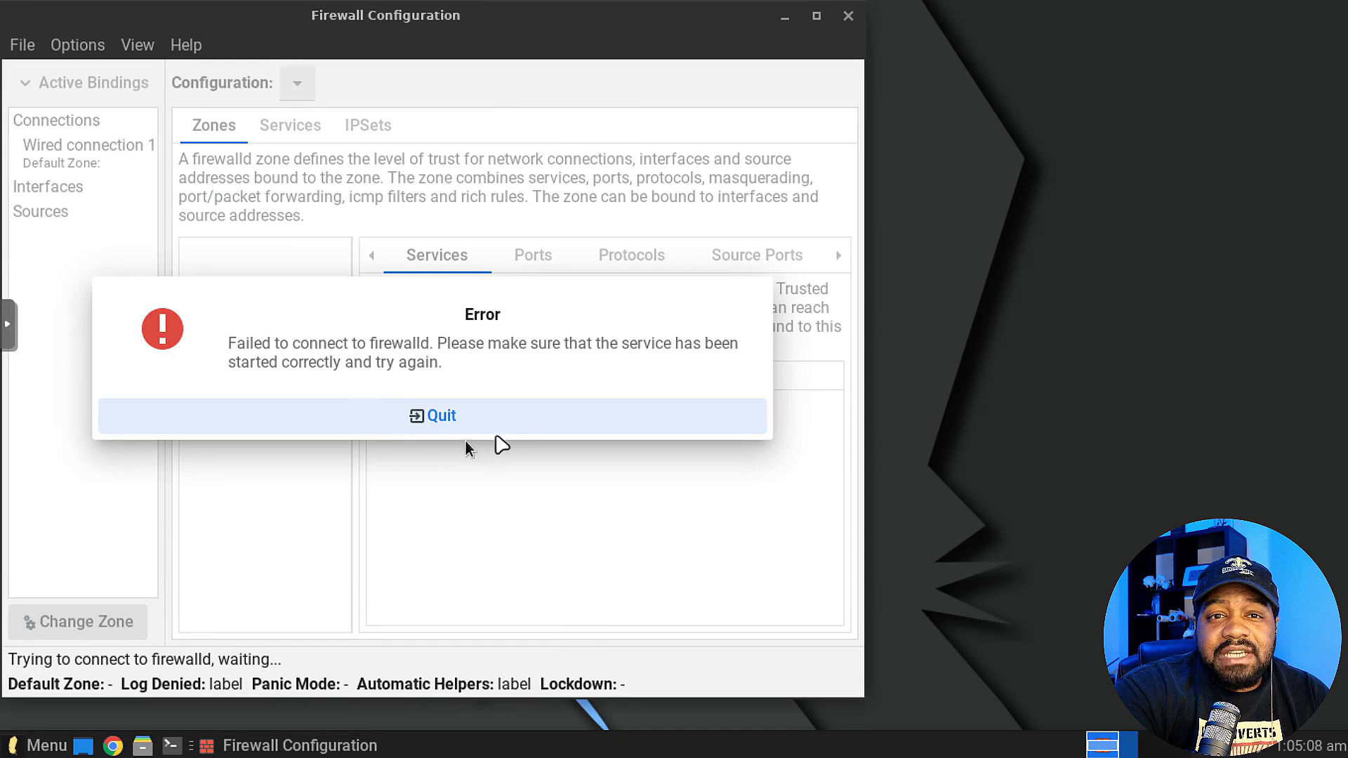
left_click(434, 416)
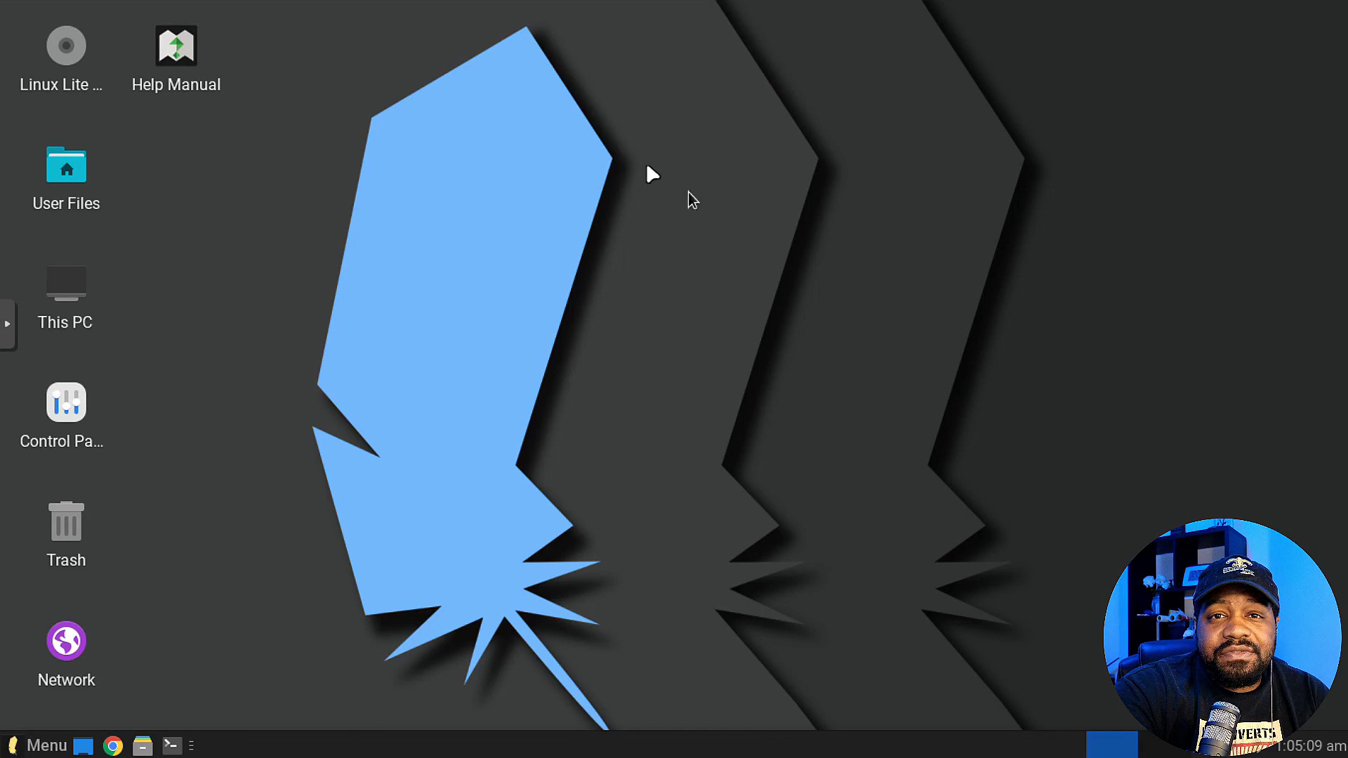
Step: Launch Firewall Config from the complete list of installed applications and authenticate with the account password
left_click(35, 746)
left_click(85, 503)
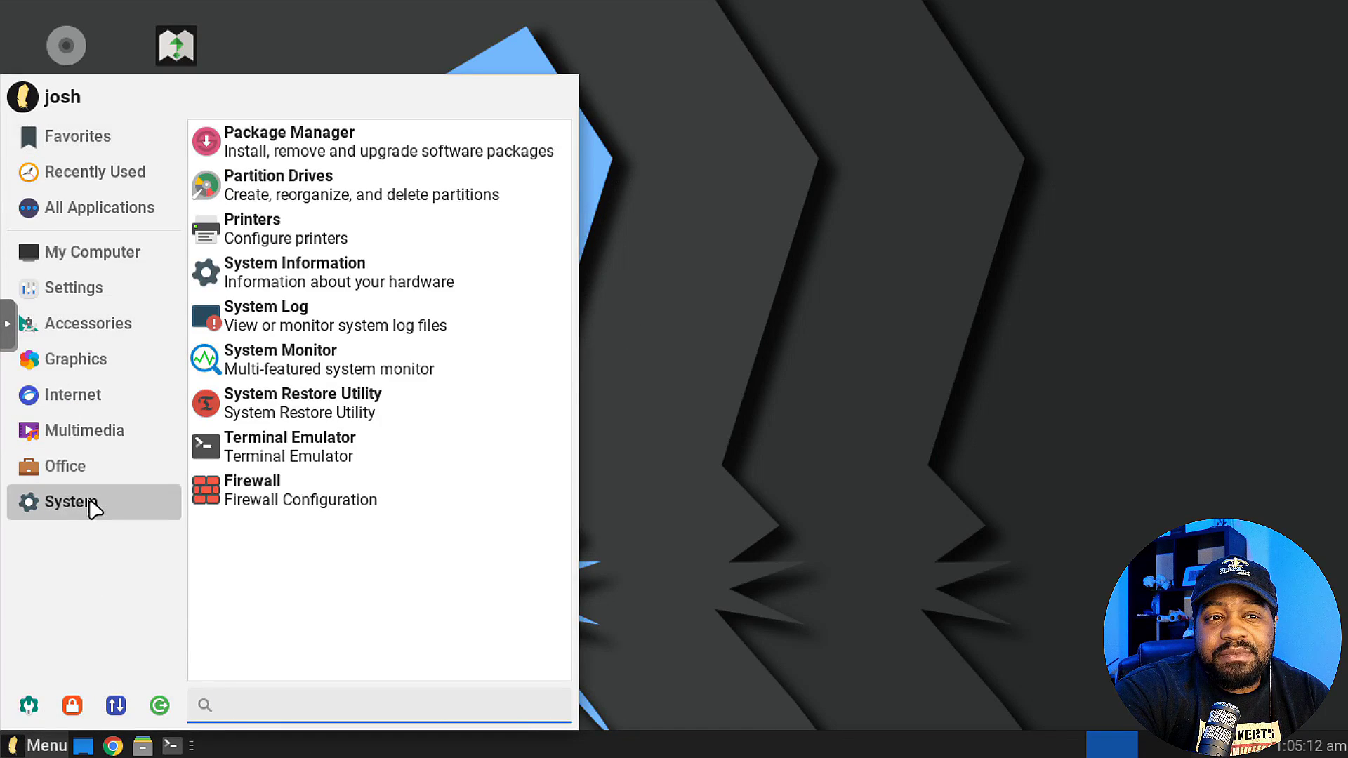
left_click(99, 208)
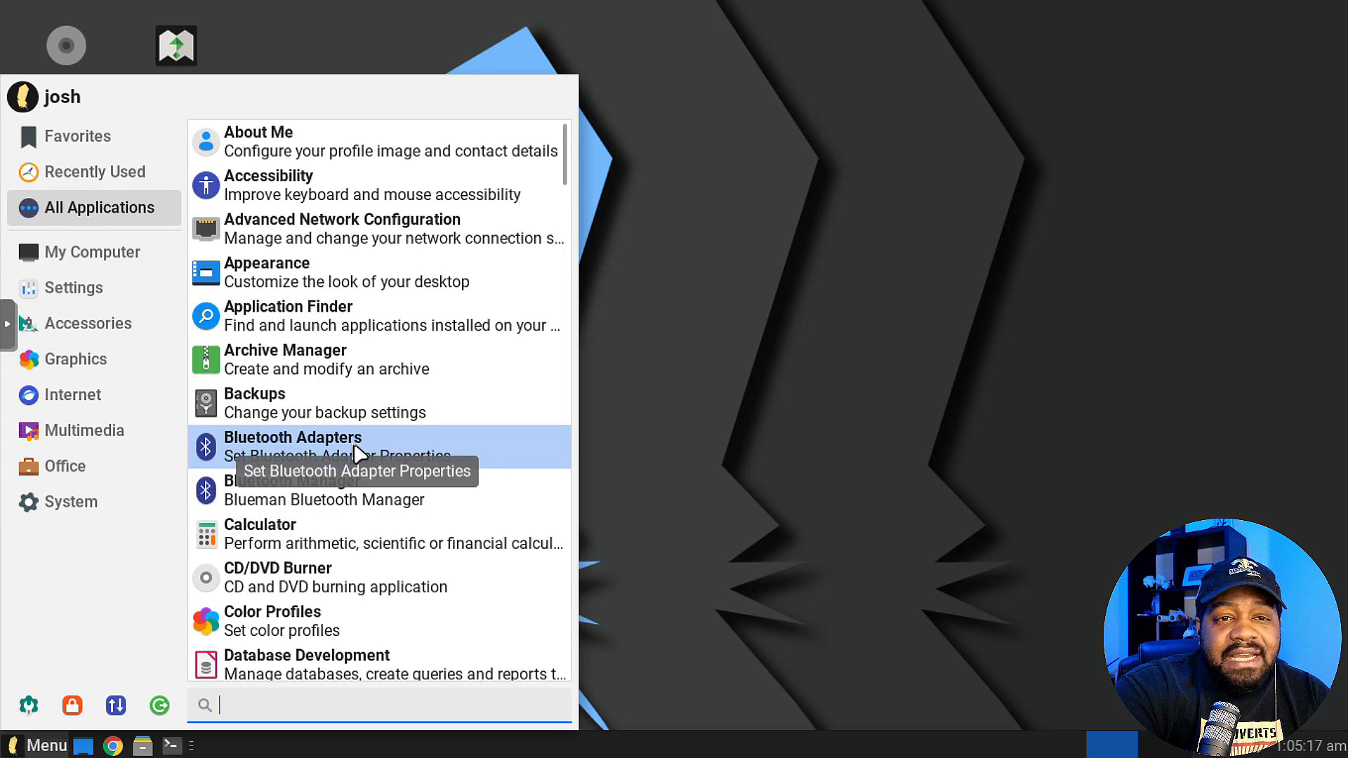
scroll(336, 539, "down", 8)
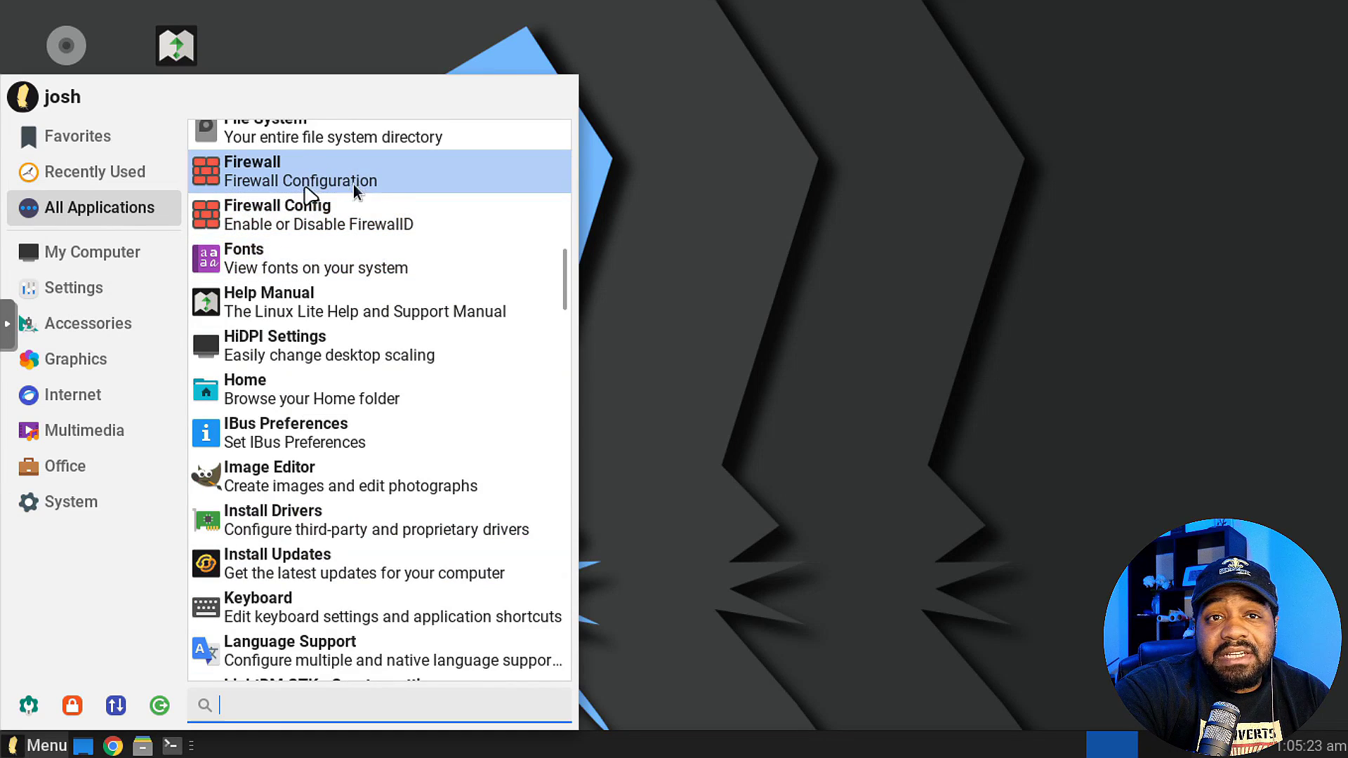
left_click(336, 224)
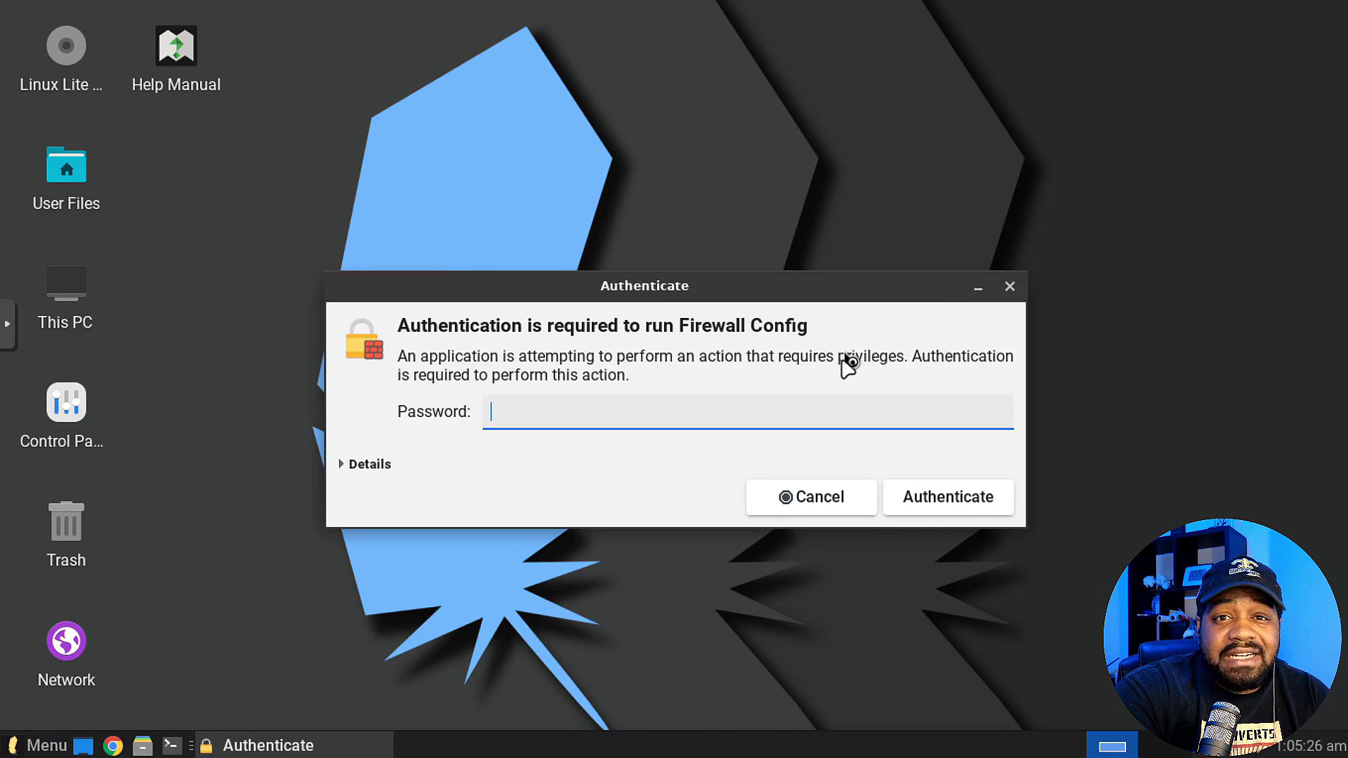
type("•")
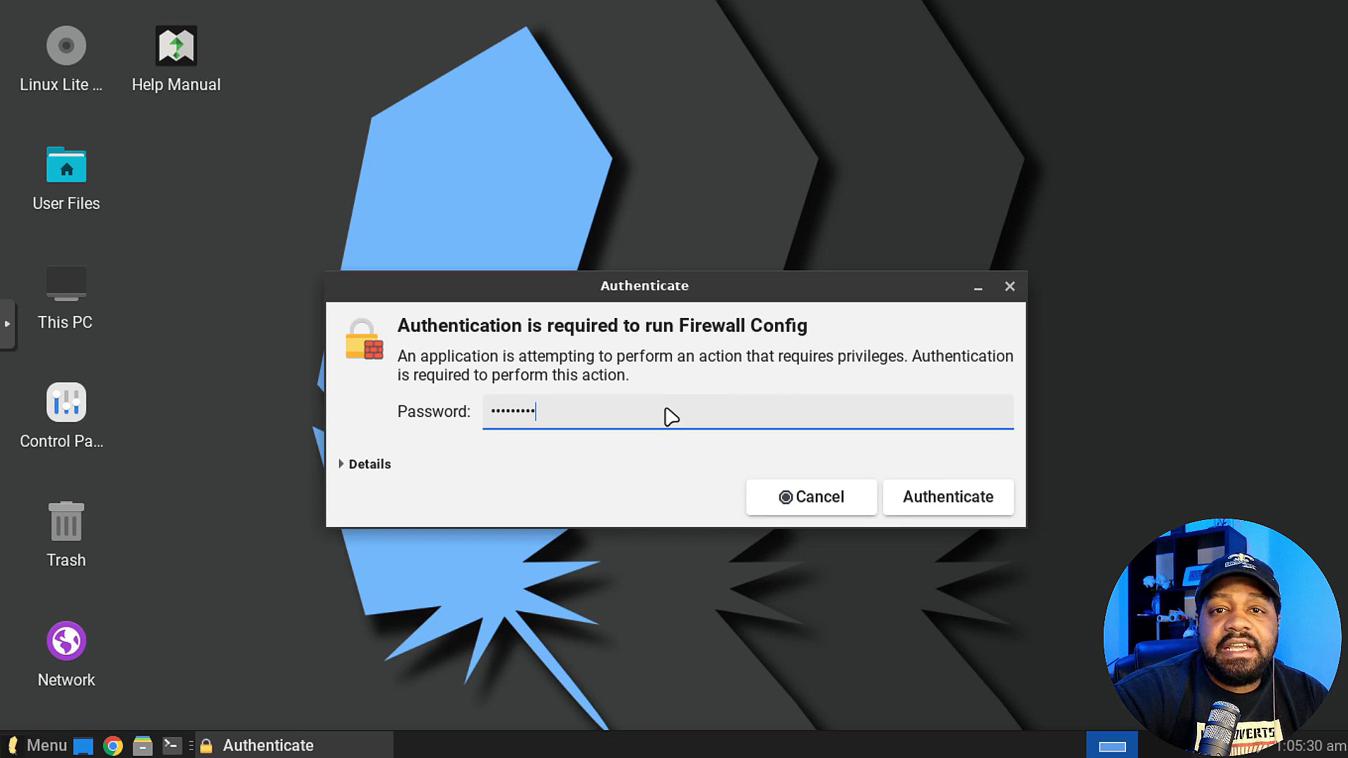
key("Return")
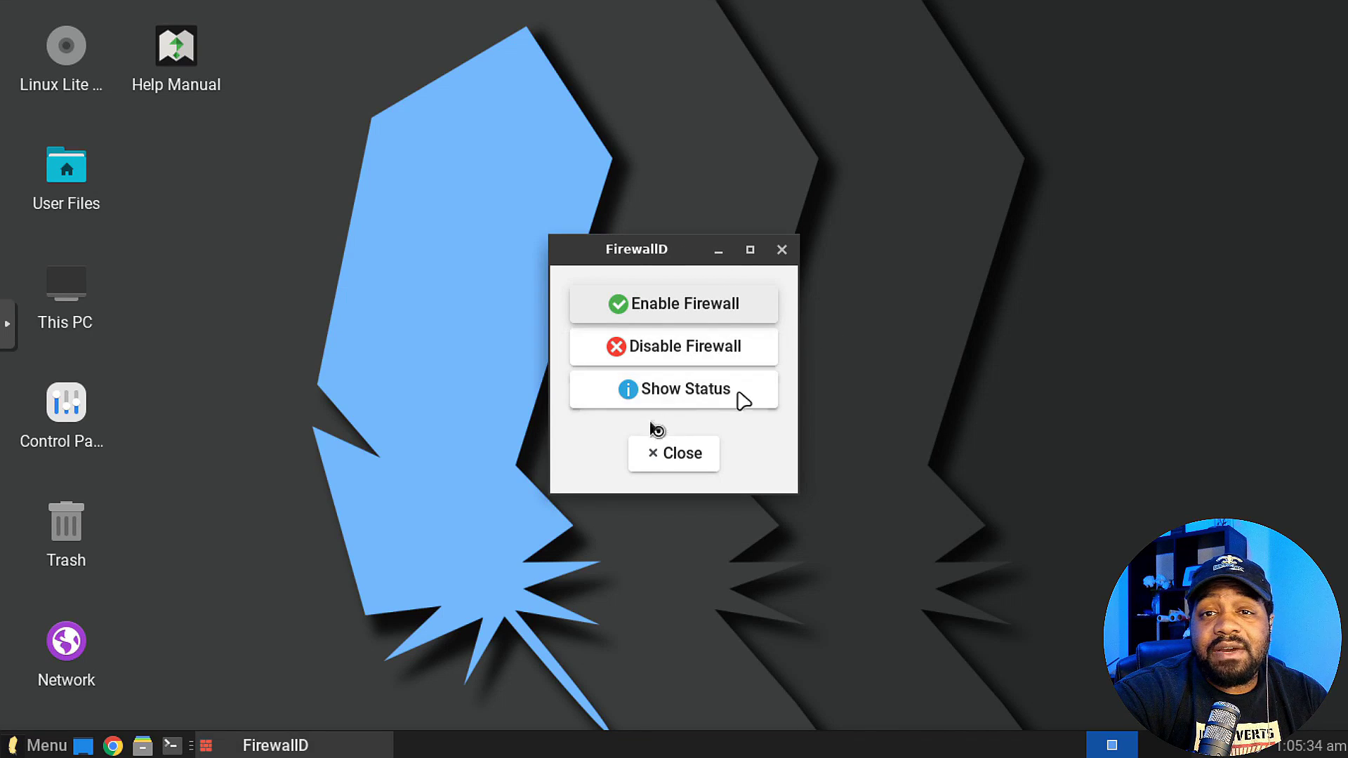
Step: Show the current firewall status, dismiss the status message, and close the FirewallD window
left_click(685, 393)
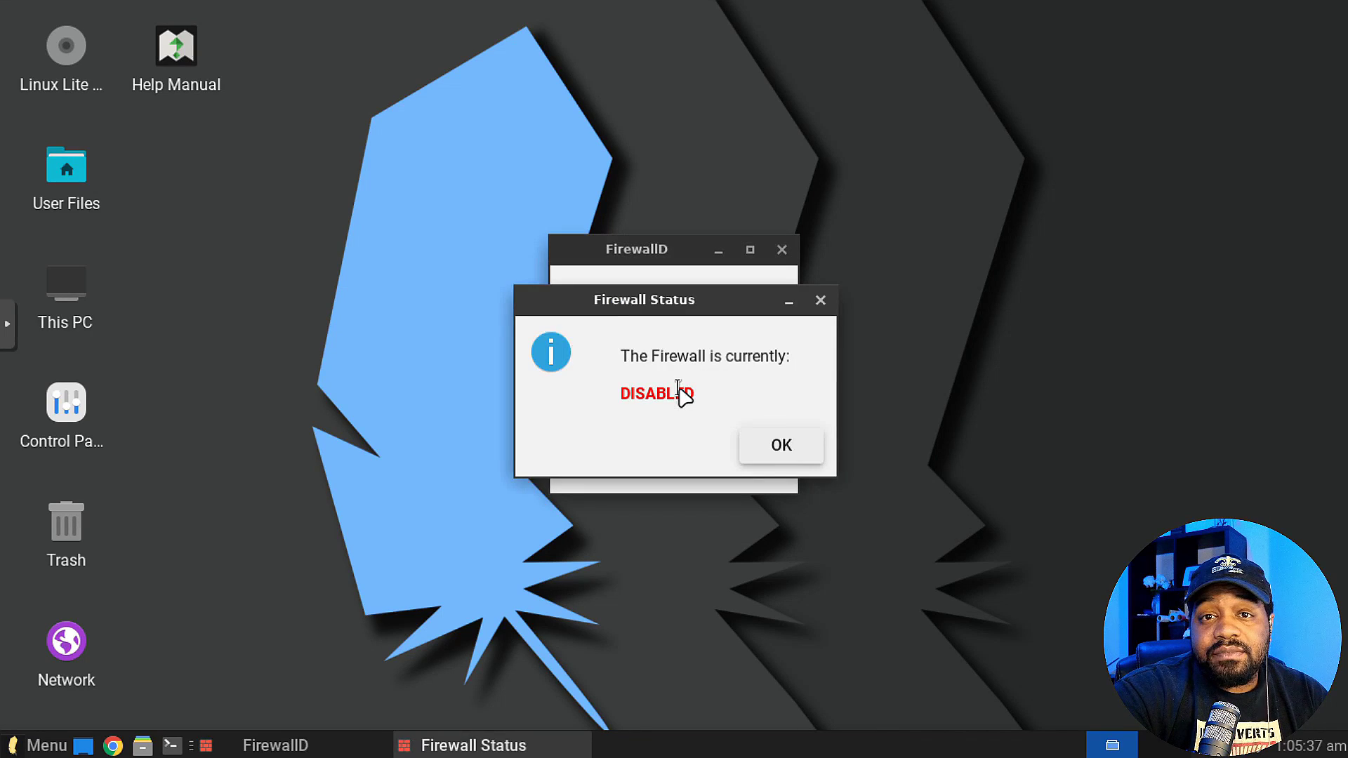
left_click(779, 453)
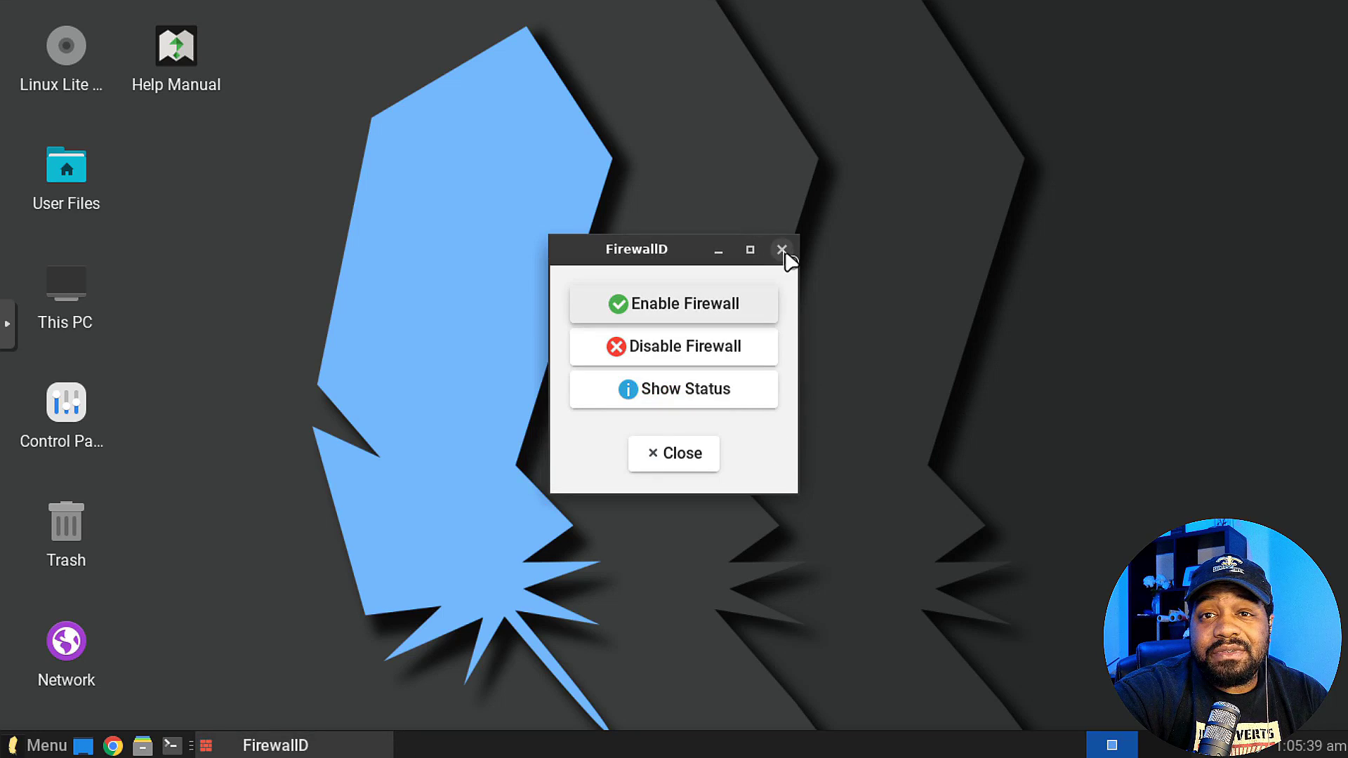
left_click(781, 249)
Step: Browse the installed applications down to the Lite tools, launch Lite Tweaks to view its tasks, and close it without running any
left_click(42, 746)
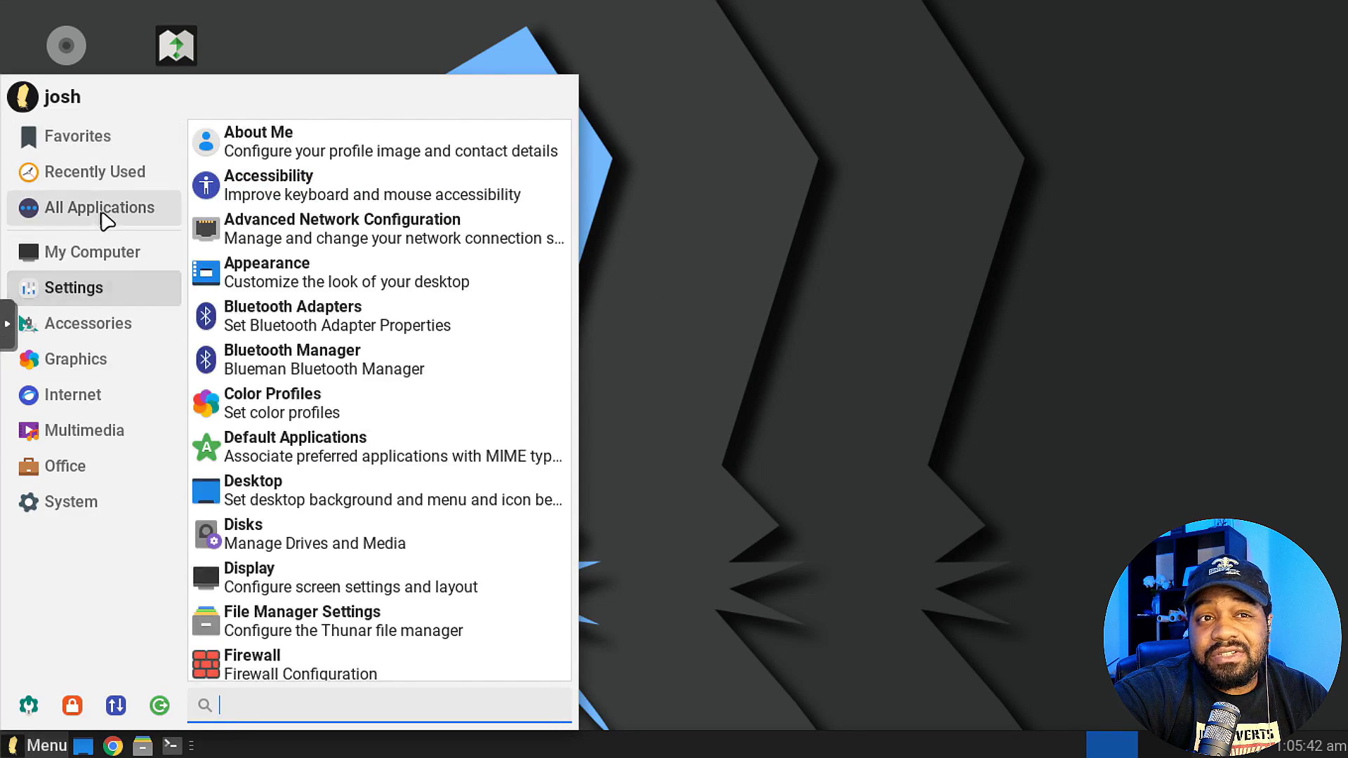
mouse_move(105, 211)
scroll(357, 595, "down", 8)
scroll(356, 596, "down", 6)
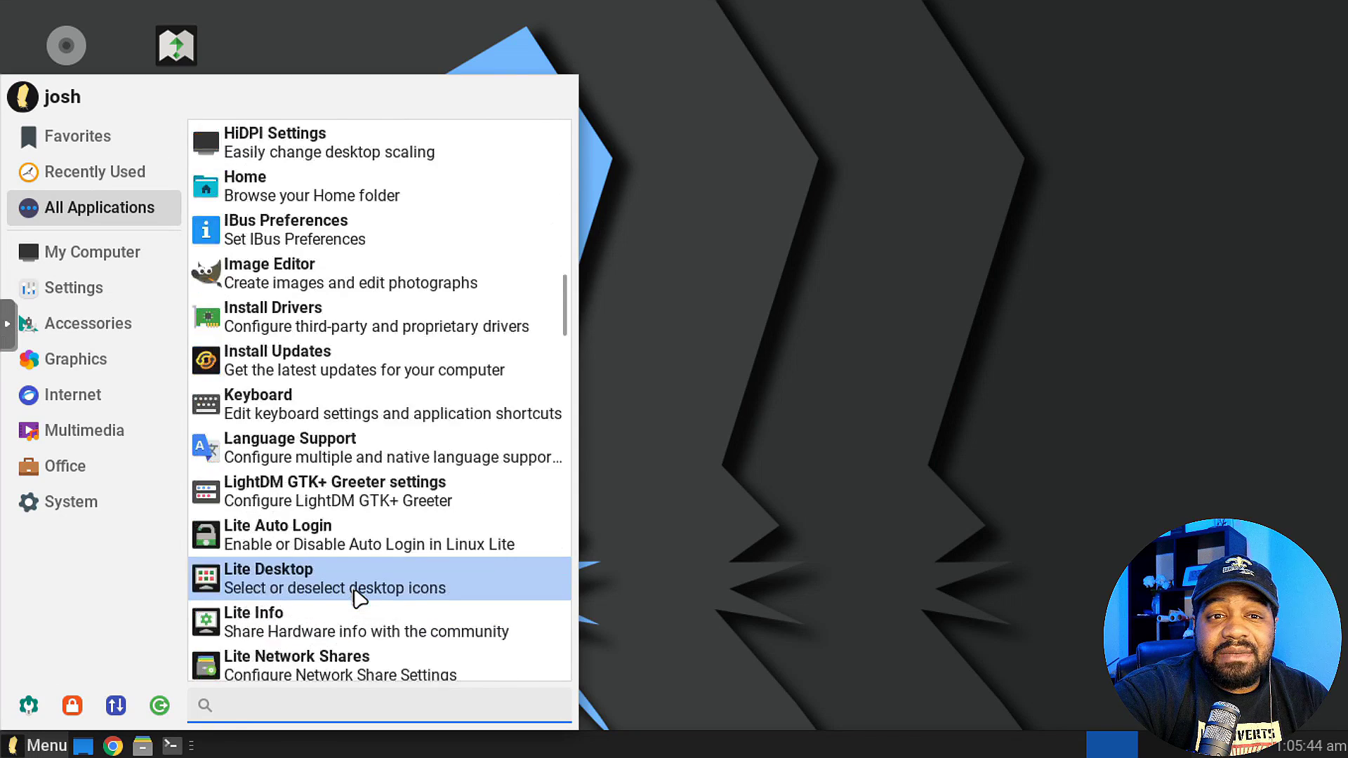
scroll(355, 596, "up", 1)
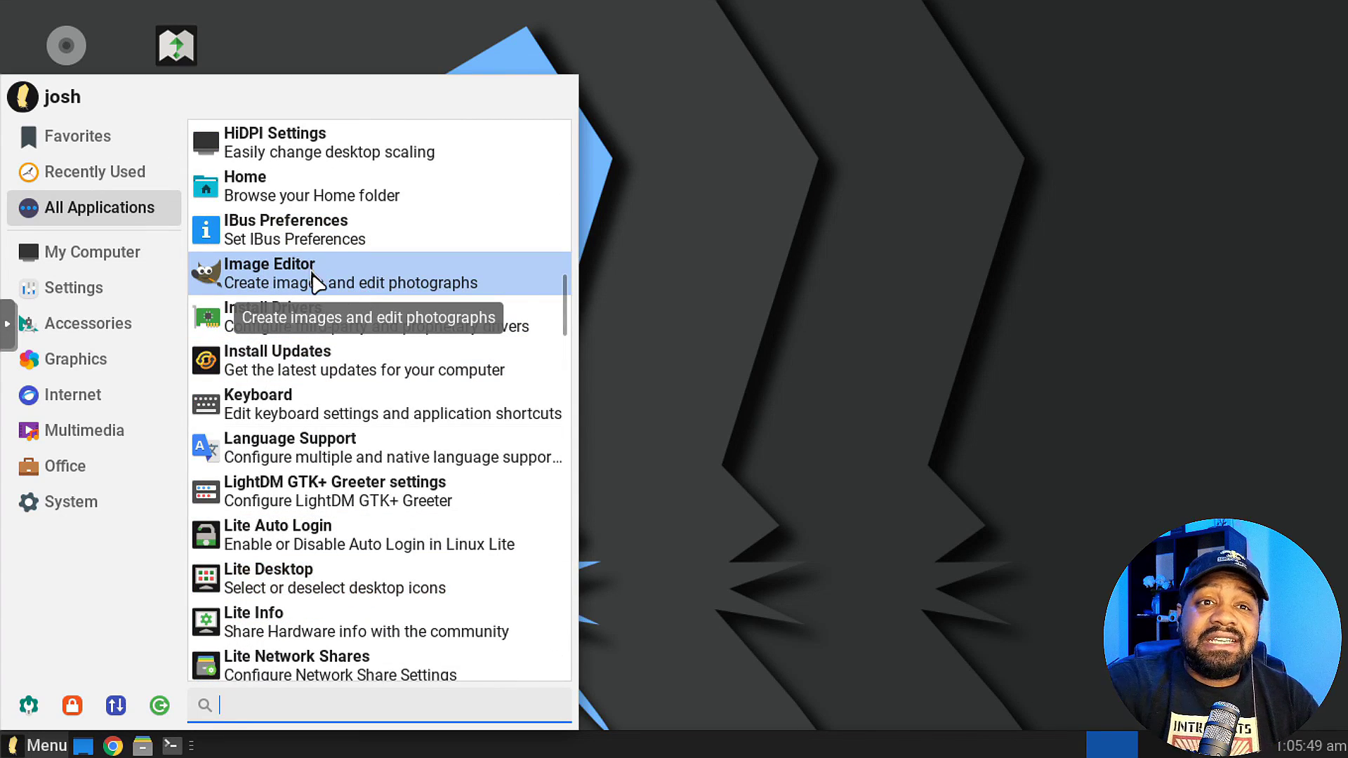
scroll(313, 277, "down", 6)
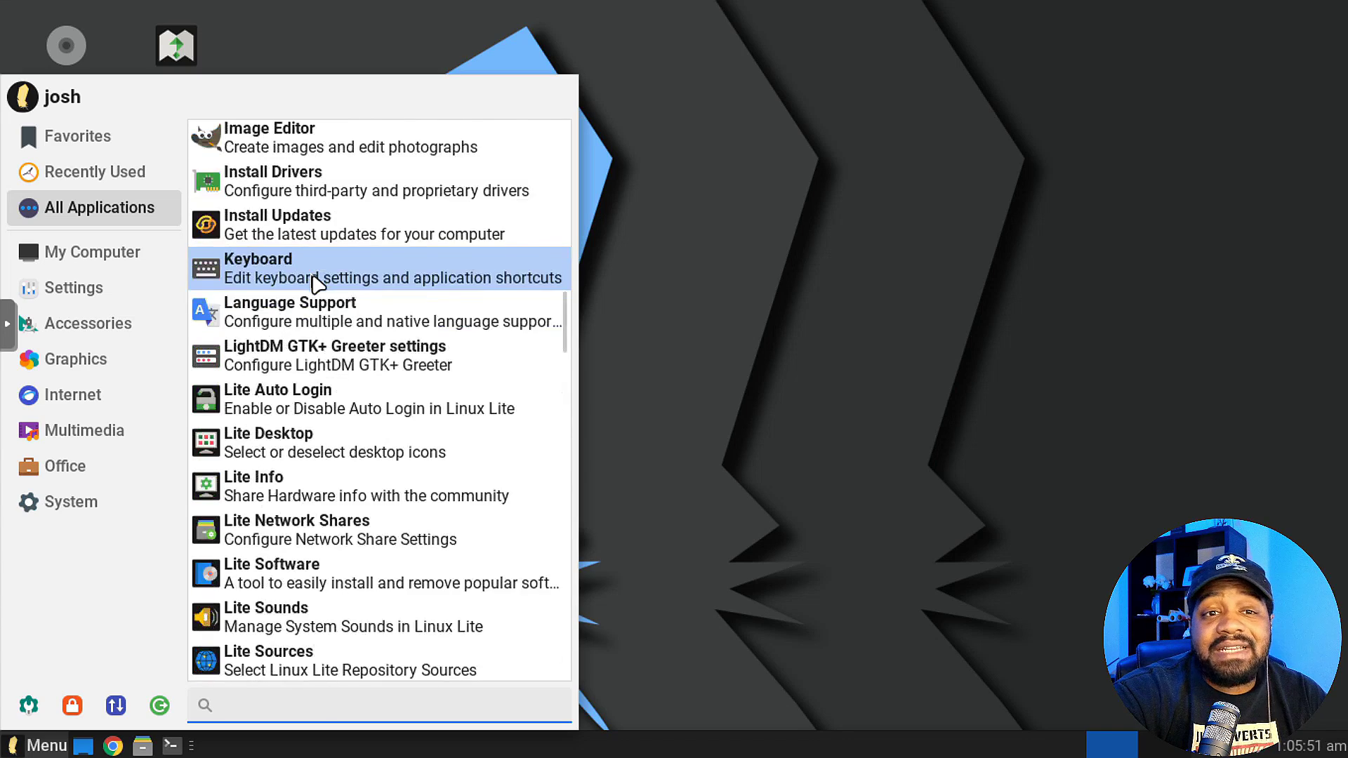
scroll(351, 334, "down", 3)
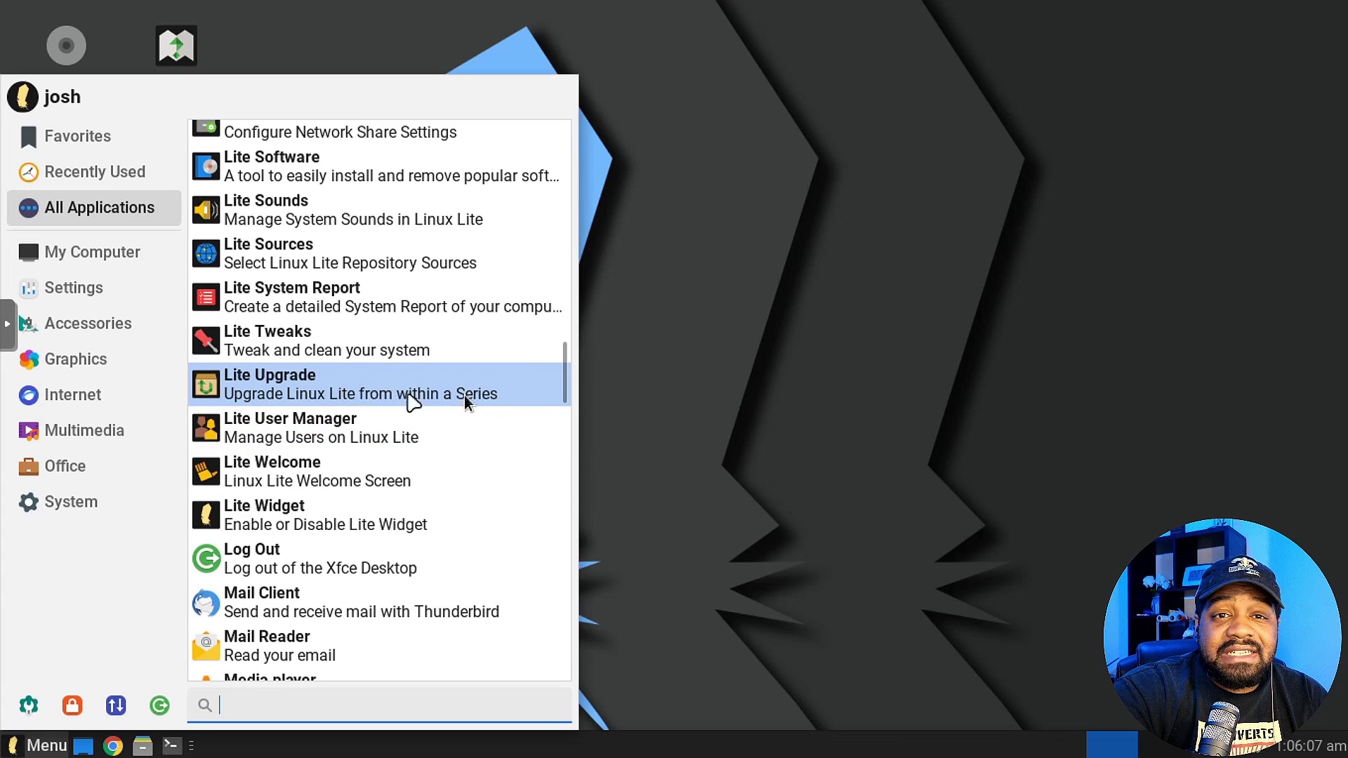
left_click(362, 341)
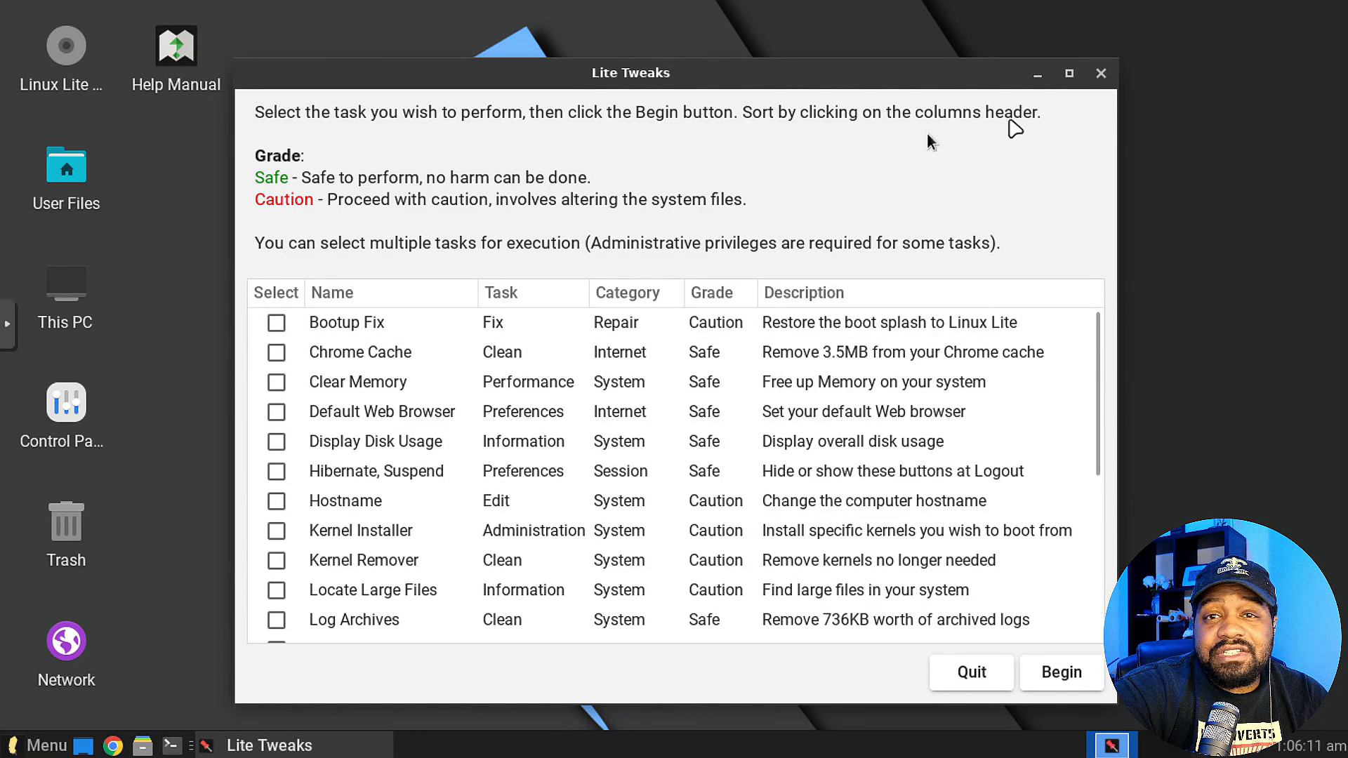
left_click(1101, 73)
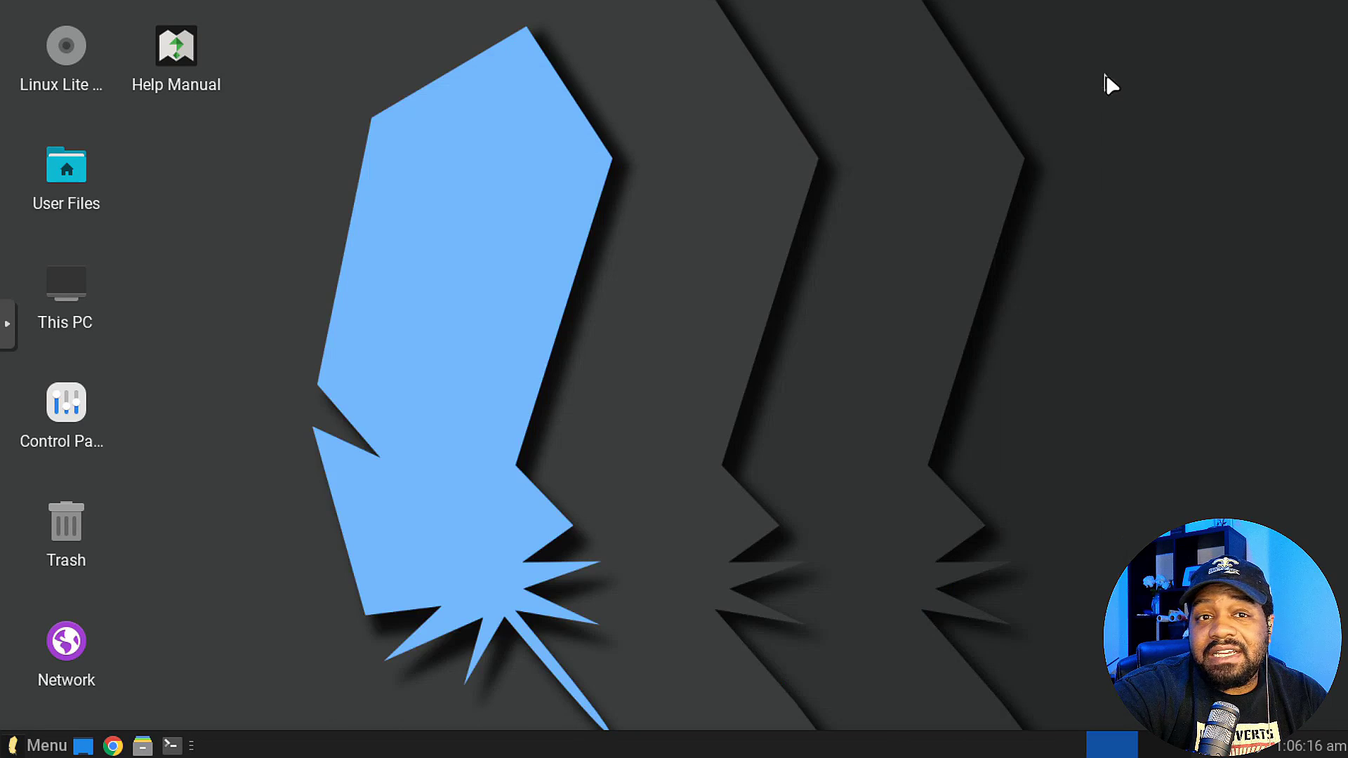
Step: Launch Lite User Manager, move its window towards the middle of the desktop, view its About information, and close it
left_click(47, 745)
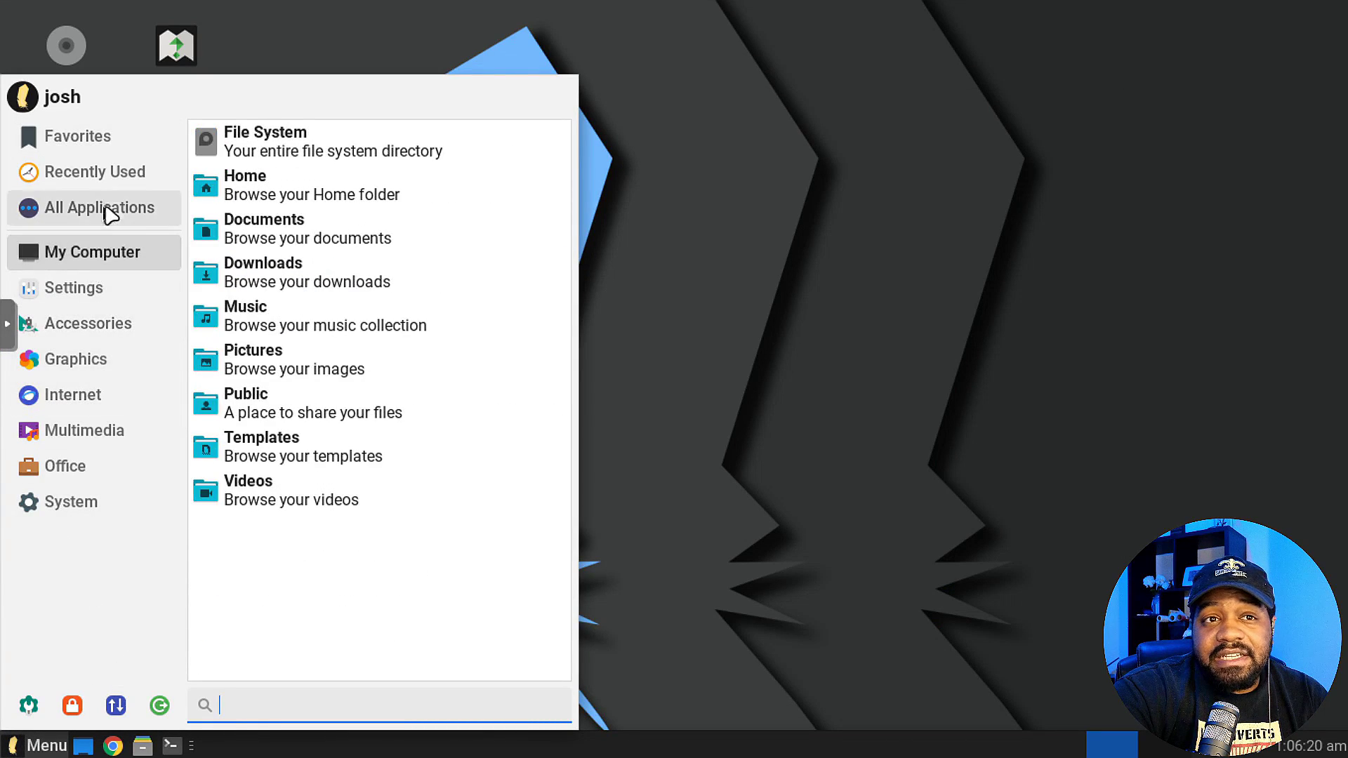
scroll(379, 632, "down", 10)
scroll(379, 639, "down", 10)
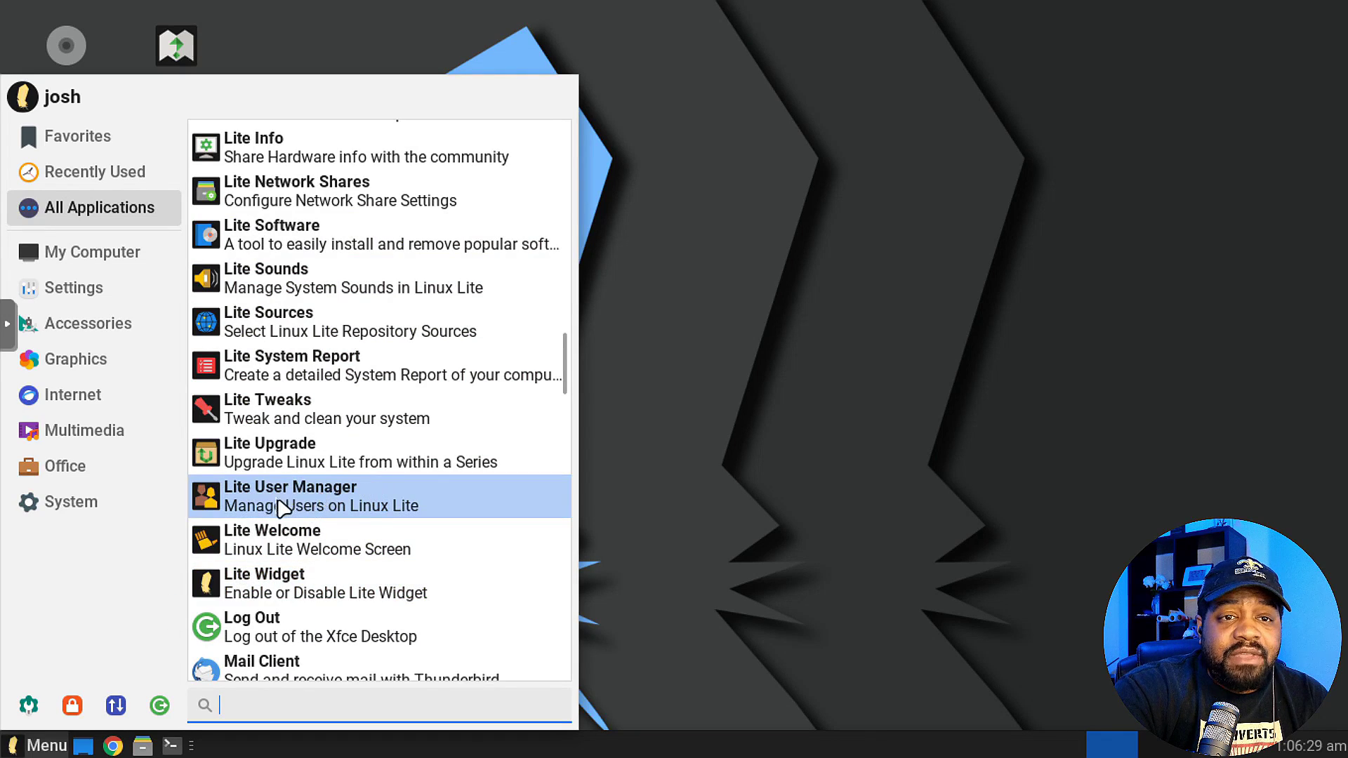
left_click(349, 505)
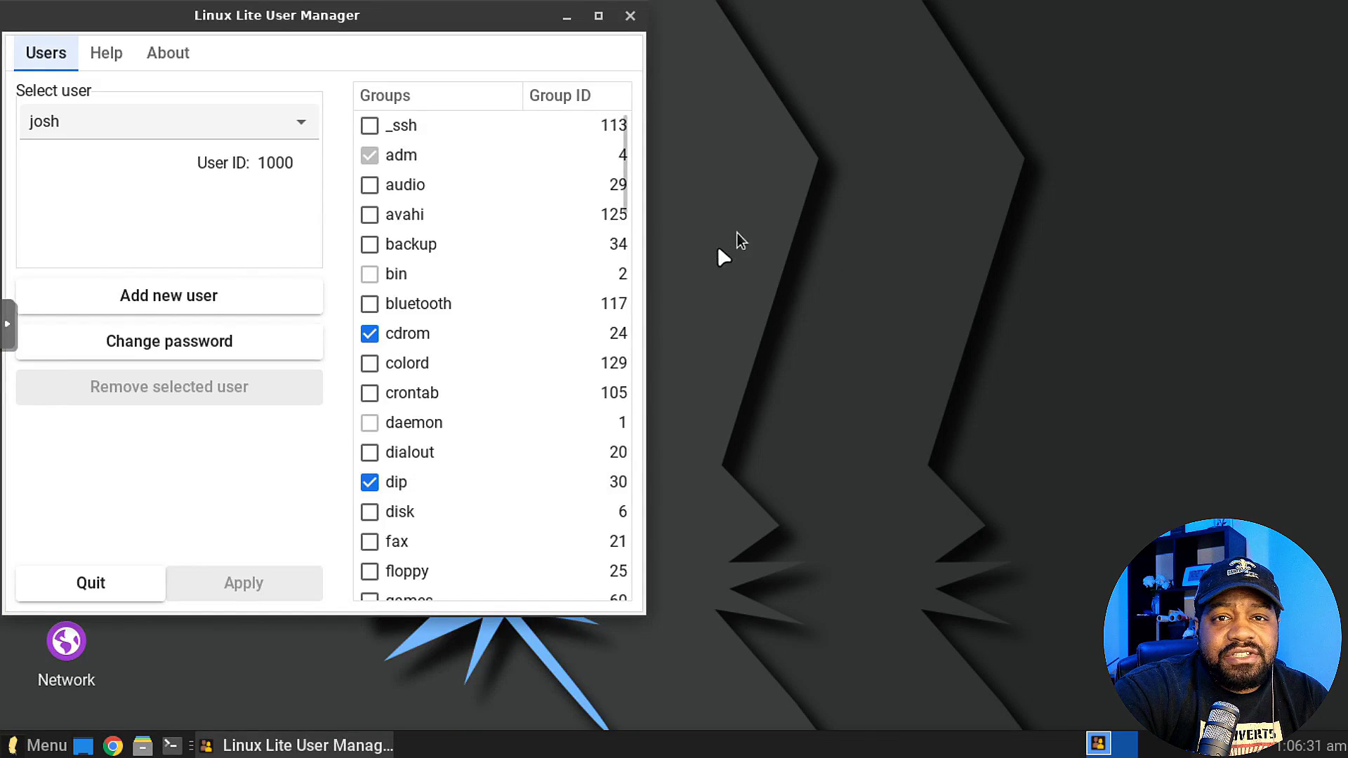
left_click_drag(355, 23, 624, 42)
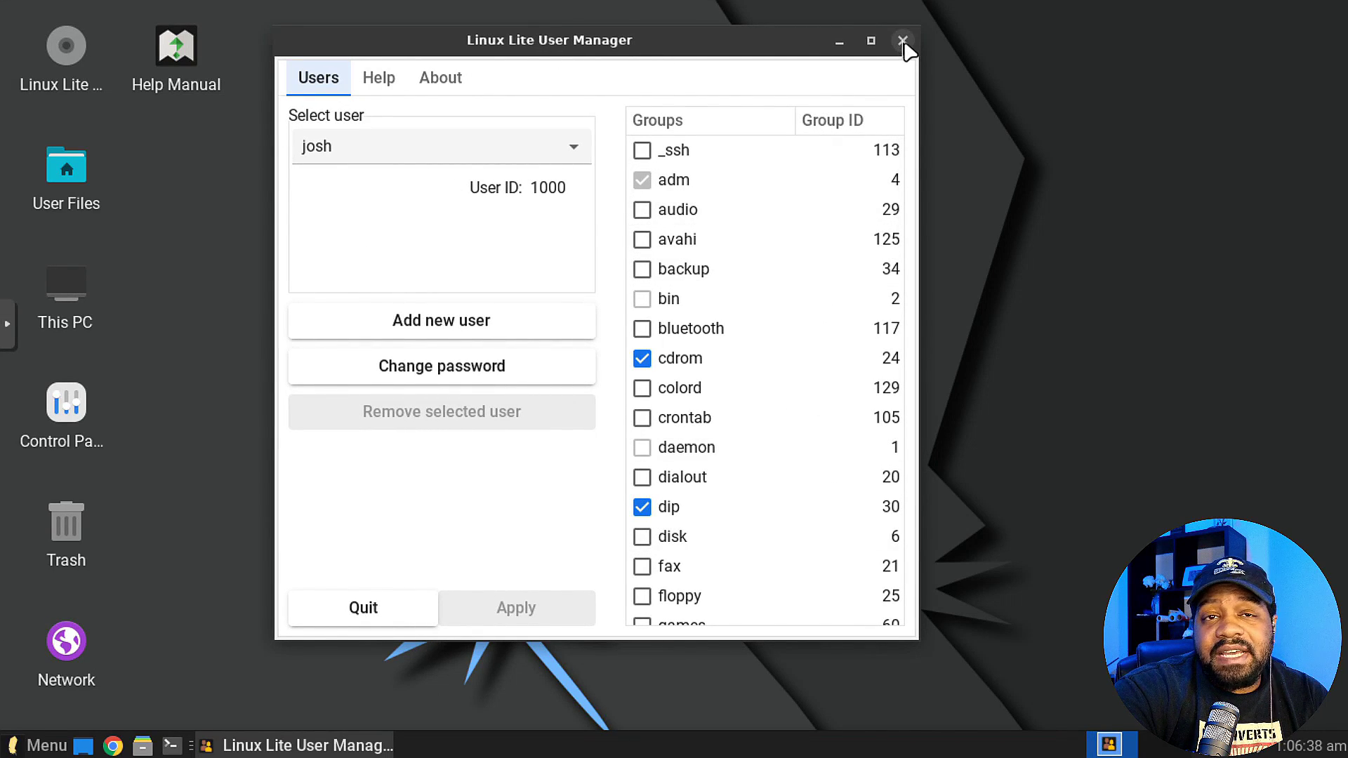
left_click(449, 83)
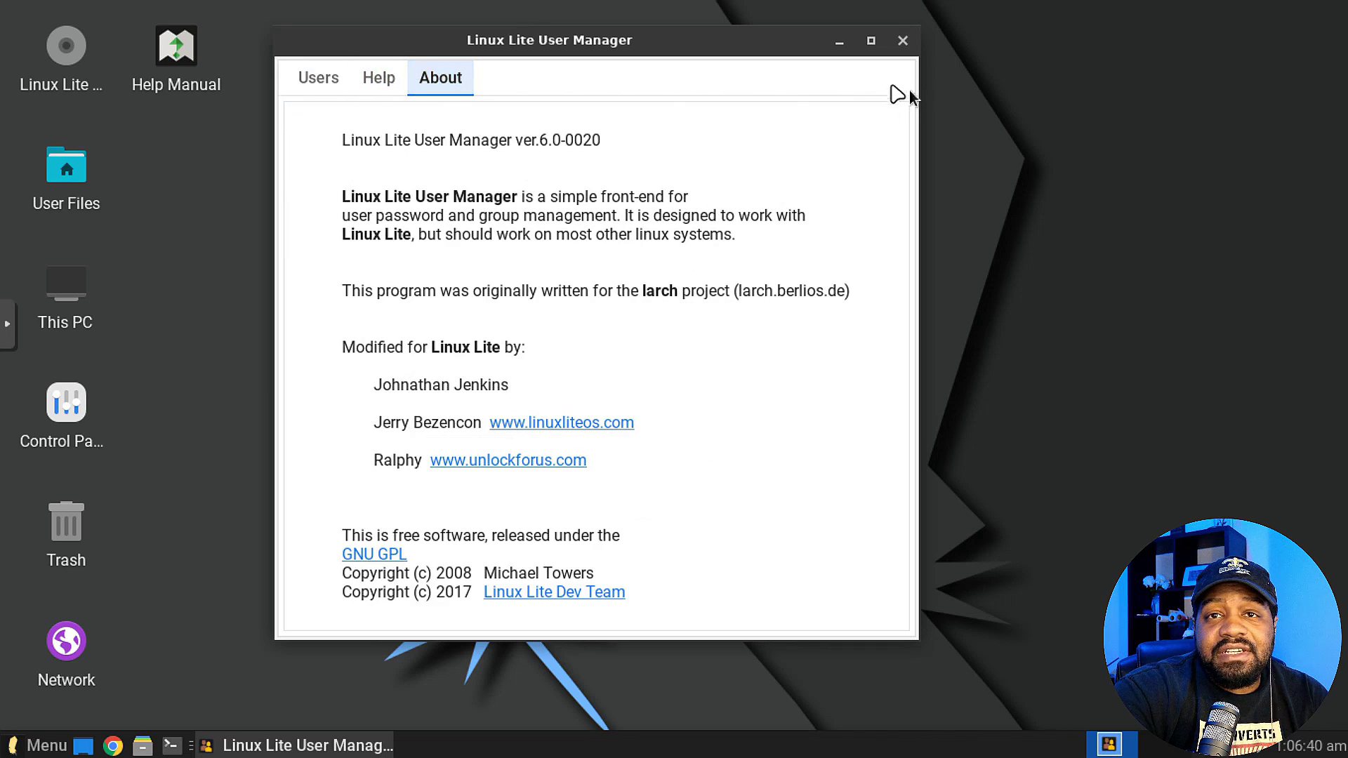
left_click(903, 40)
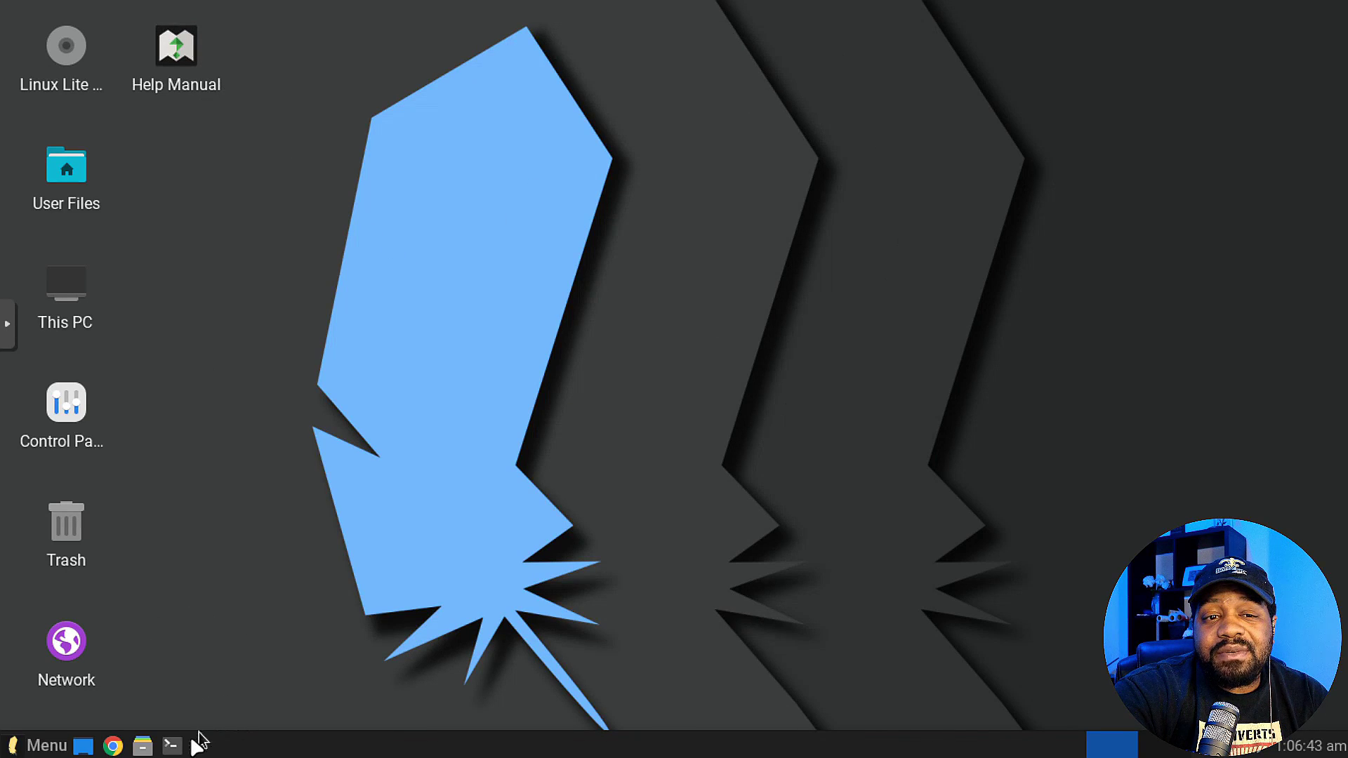
Step: Launch Lite Info from the complete list of installed applications and dismiss the Hardware Database Upload message
left_click(42, 745)
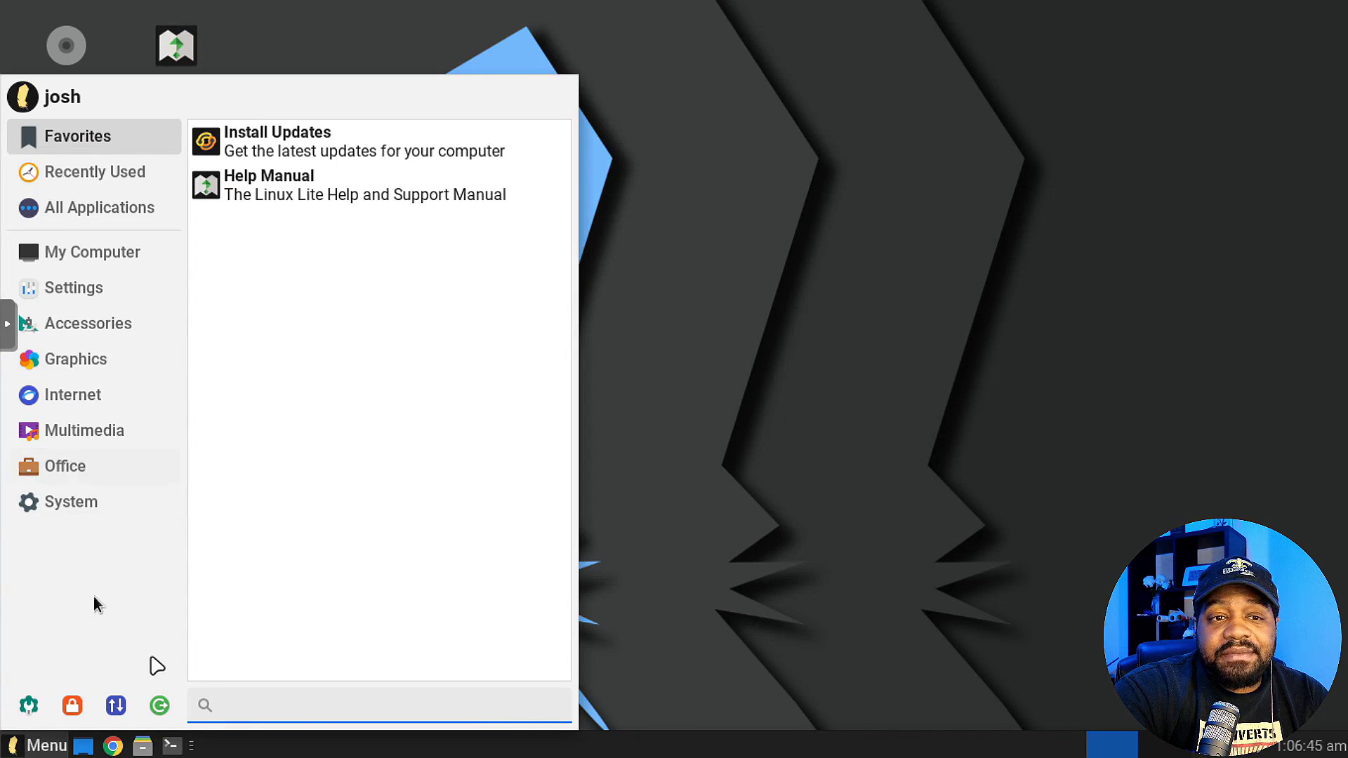
mouse_move(141, 205)
scroll(379, 449, "down", 10)
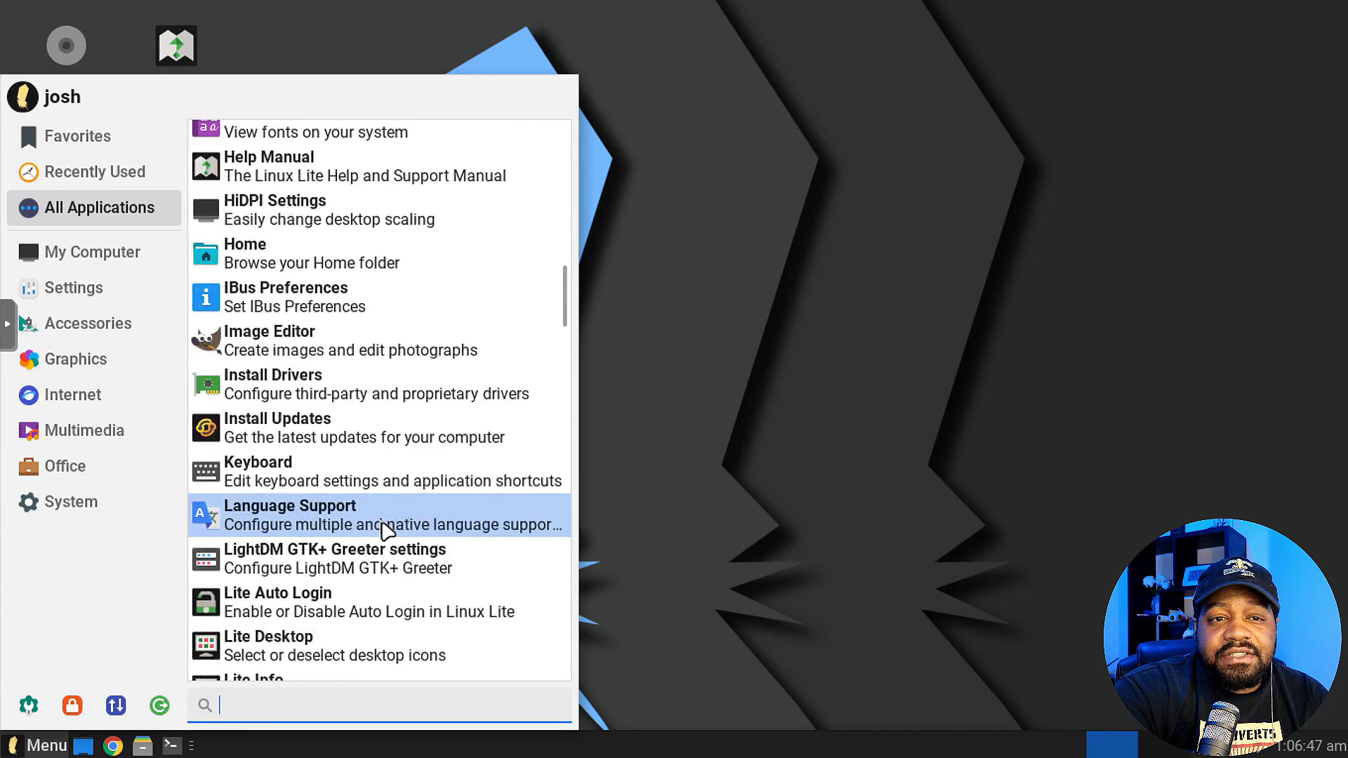
scroll(385, 530, "down", 5)
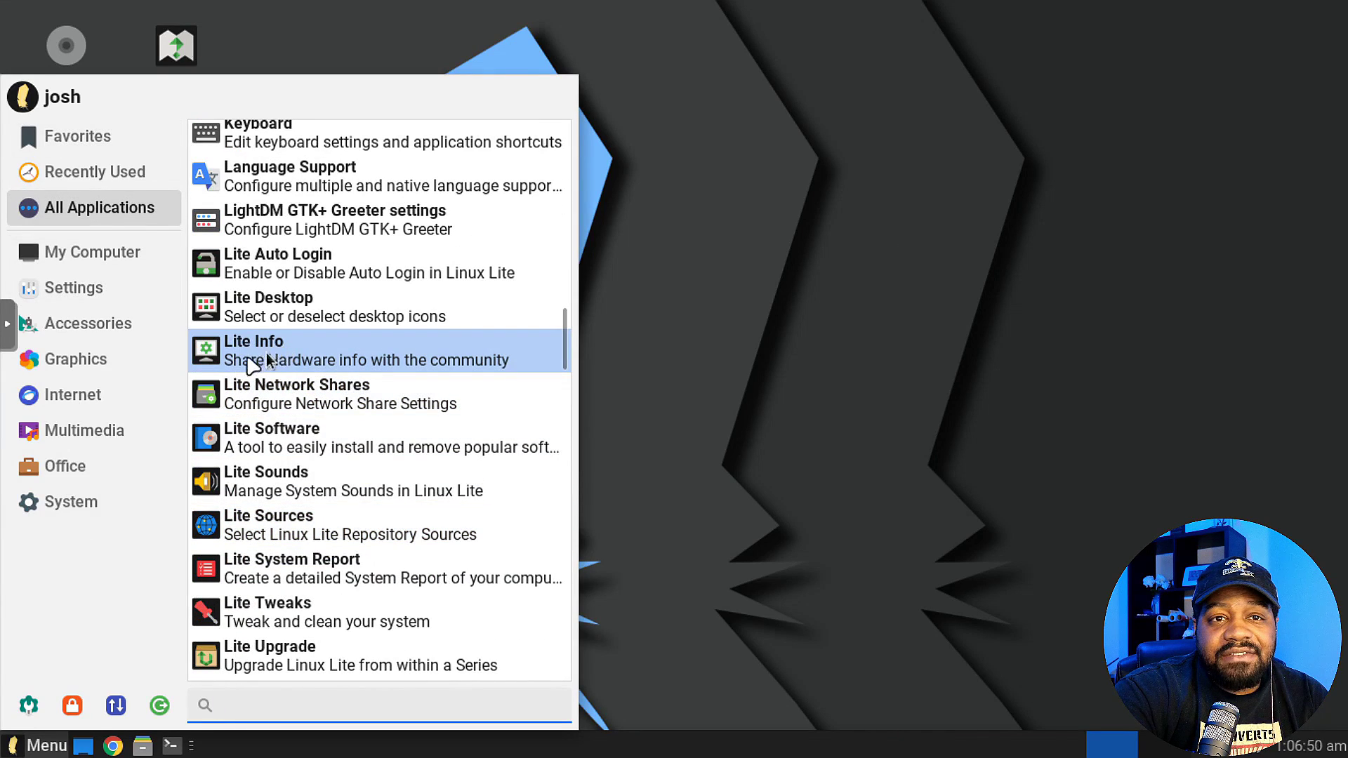
left_click(306, 365)
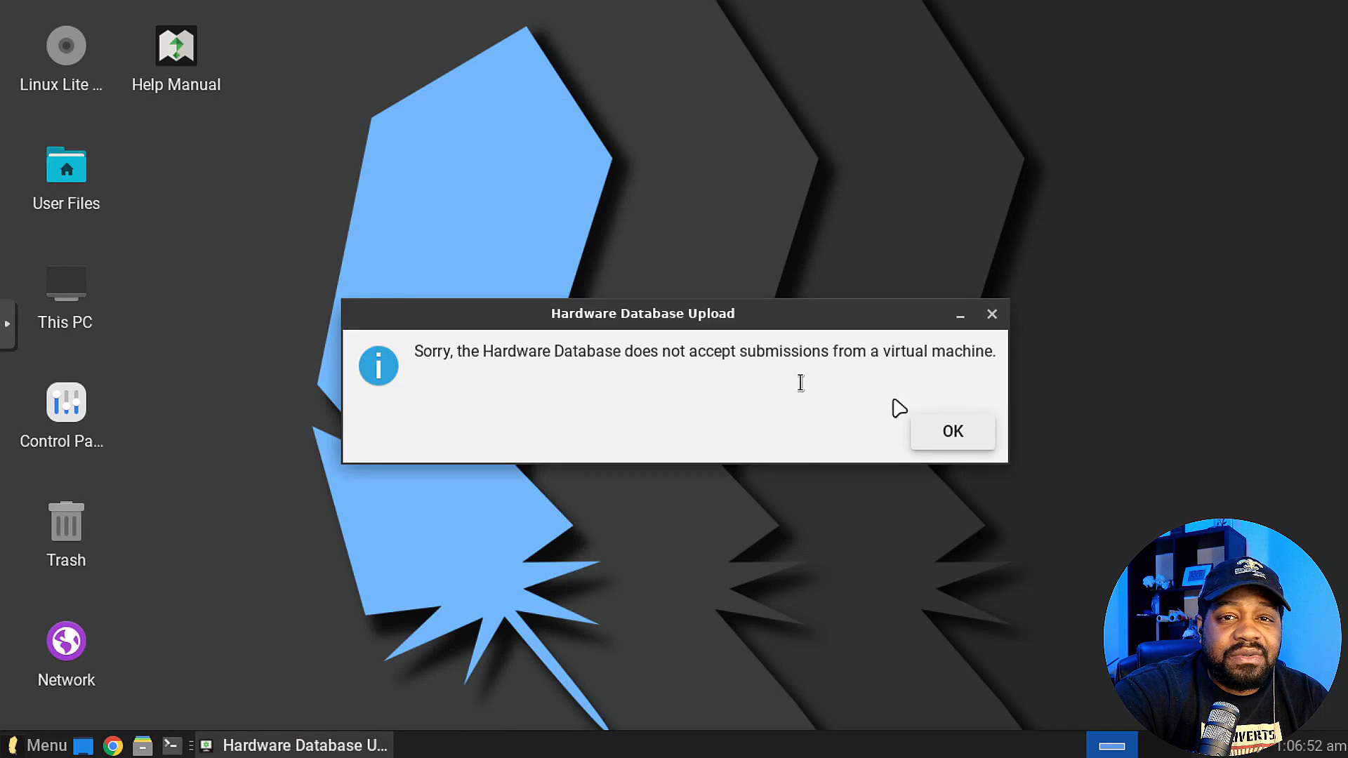
left_click(956, 431)
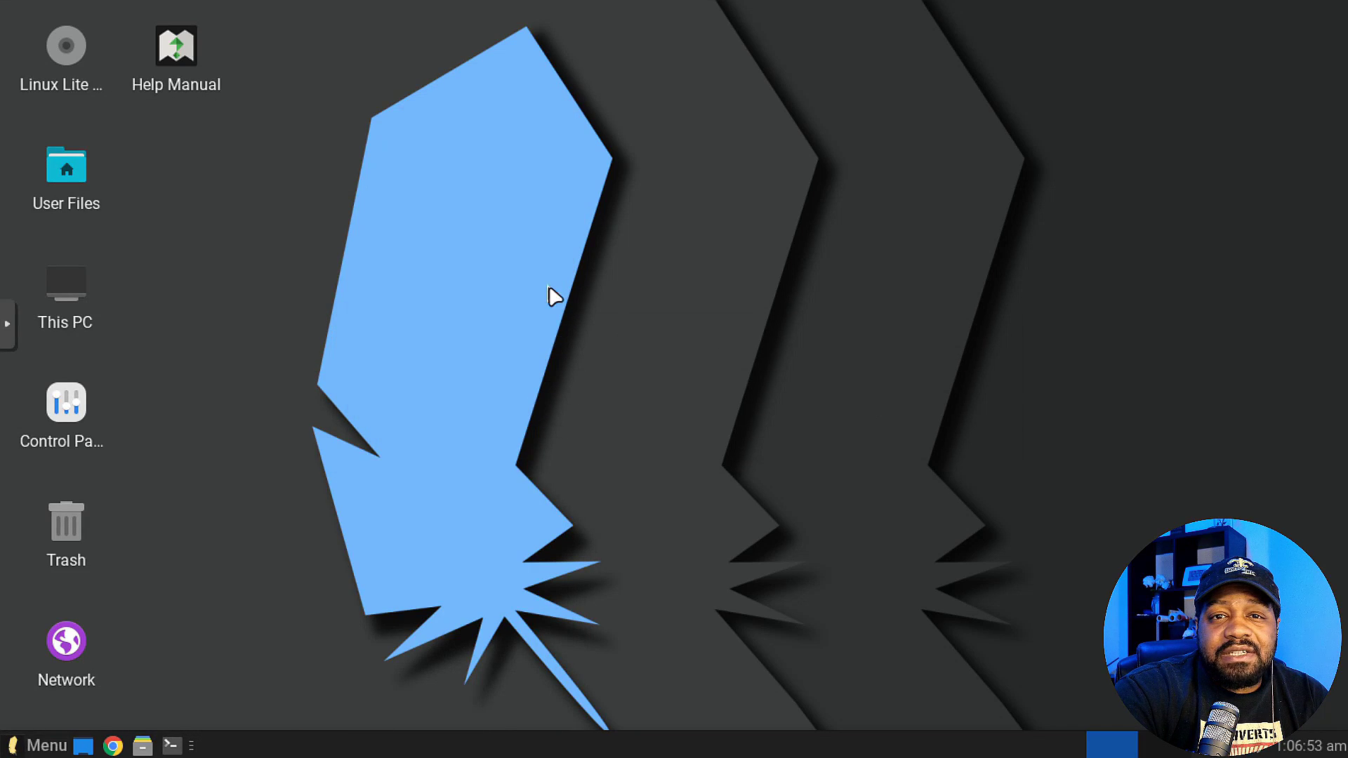
Step: Browse the complete list of installed applications from the Lite tools down to Workspaces at its end
left_click(42, 745)
mouse_move(126, 205)
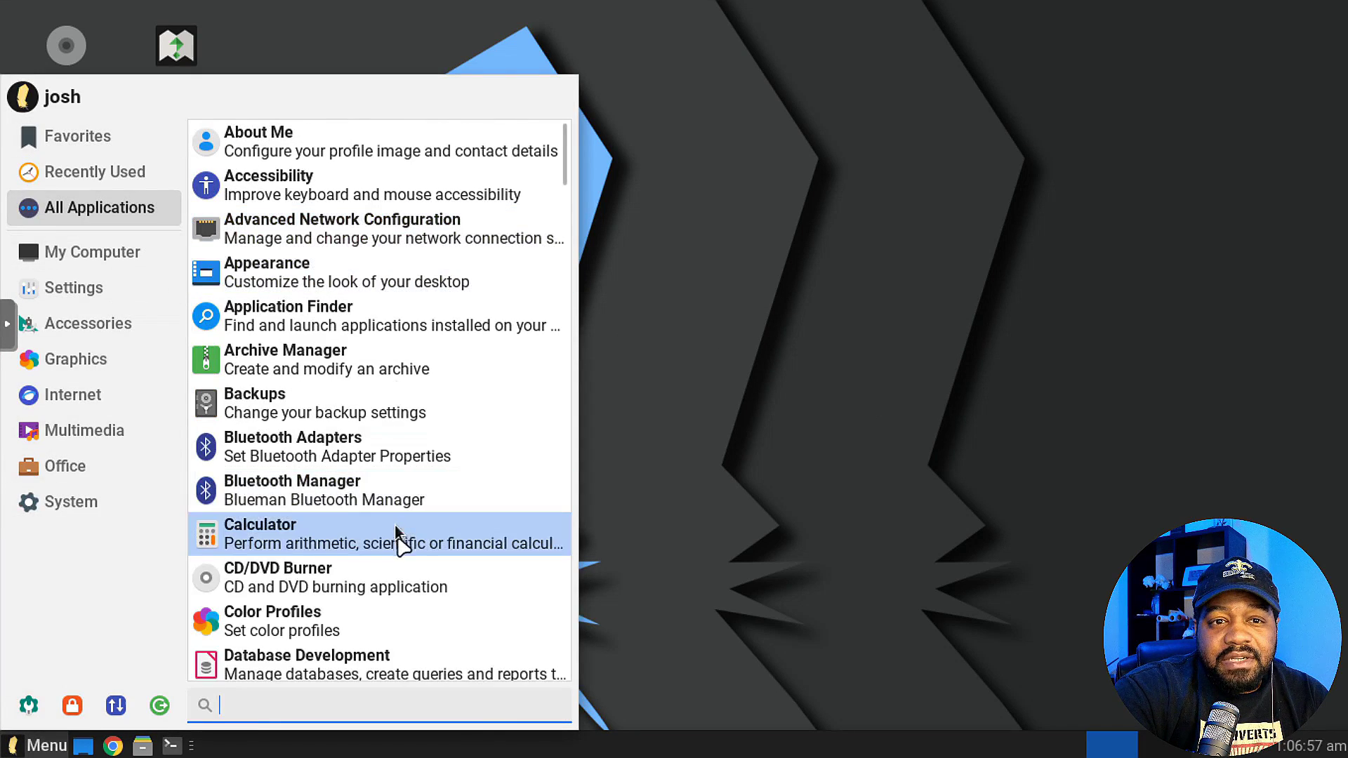
scroll(401, 545, "down", 18)
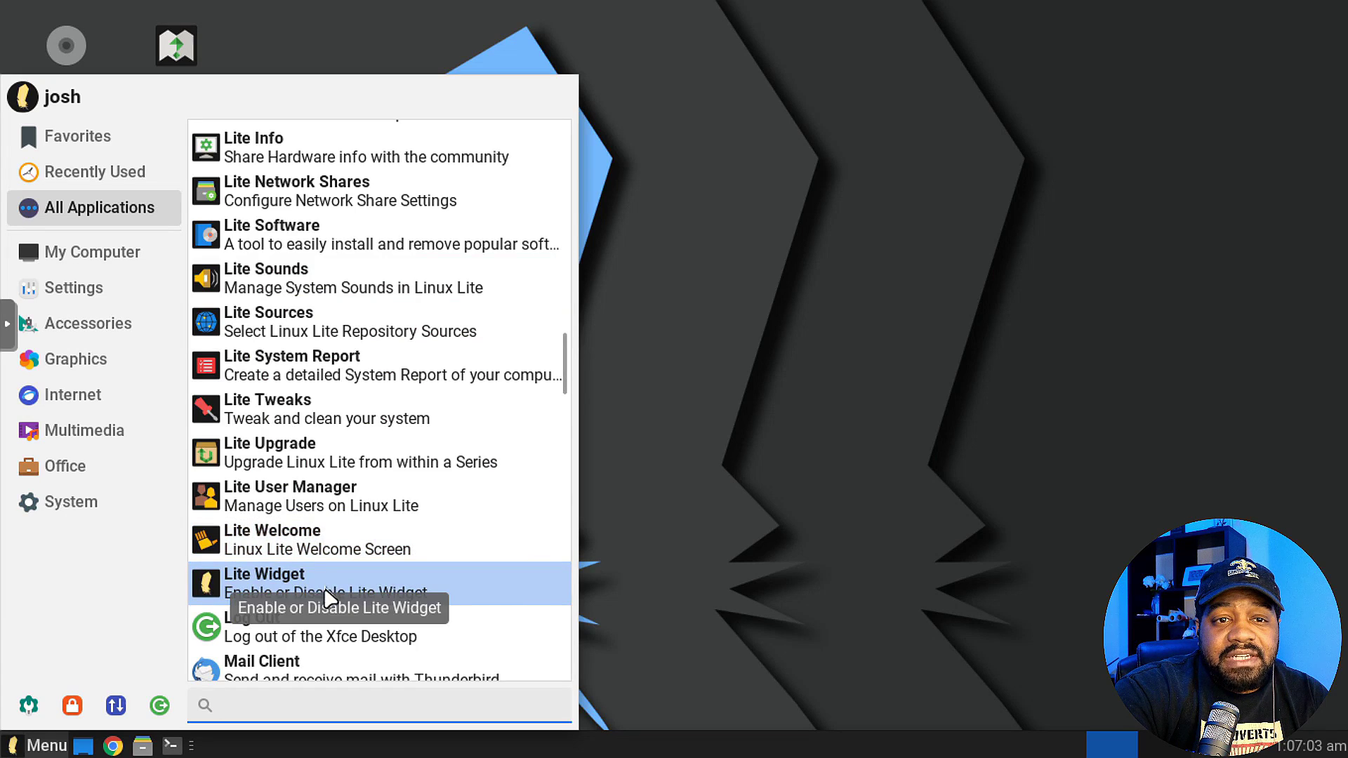
scroll(375, 604, "down", 5)
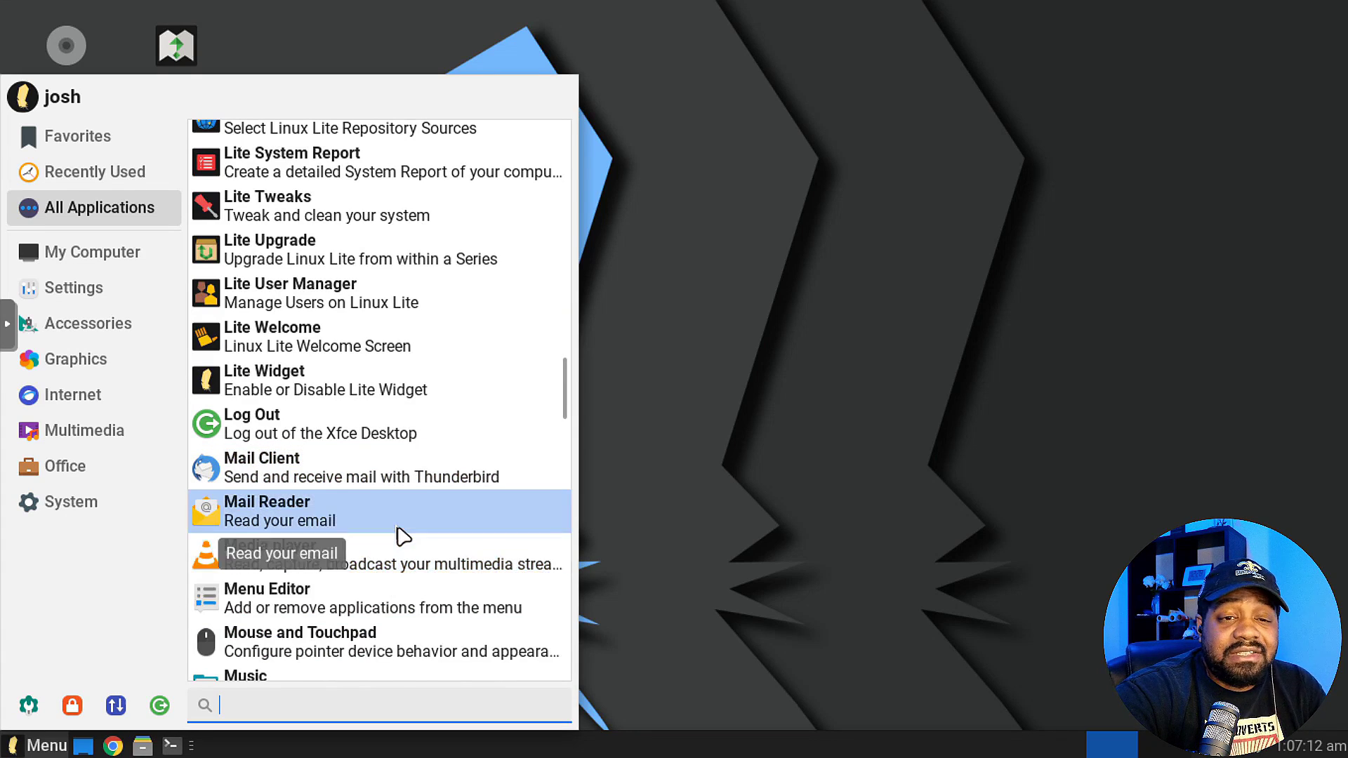
scroll(397, 536, "down", 3)
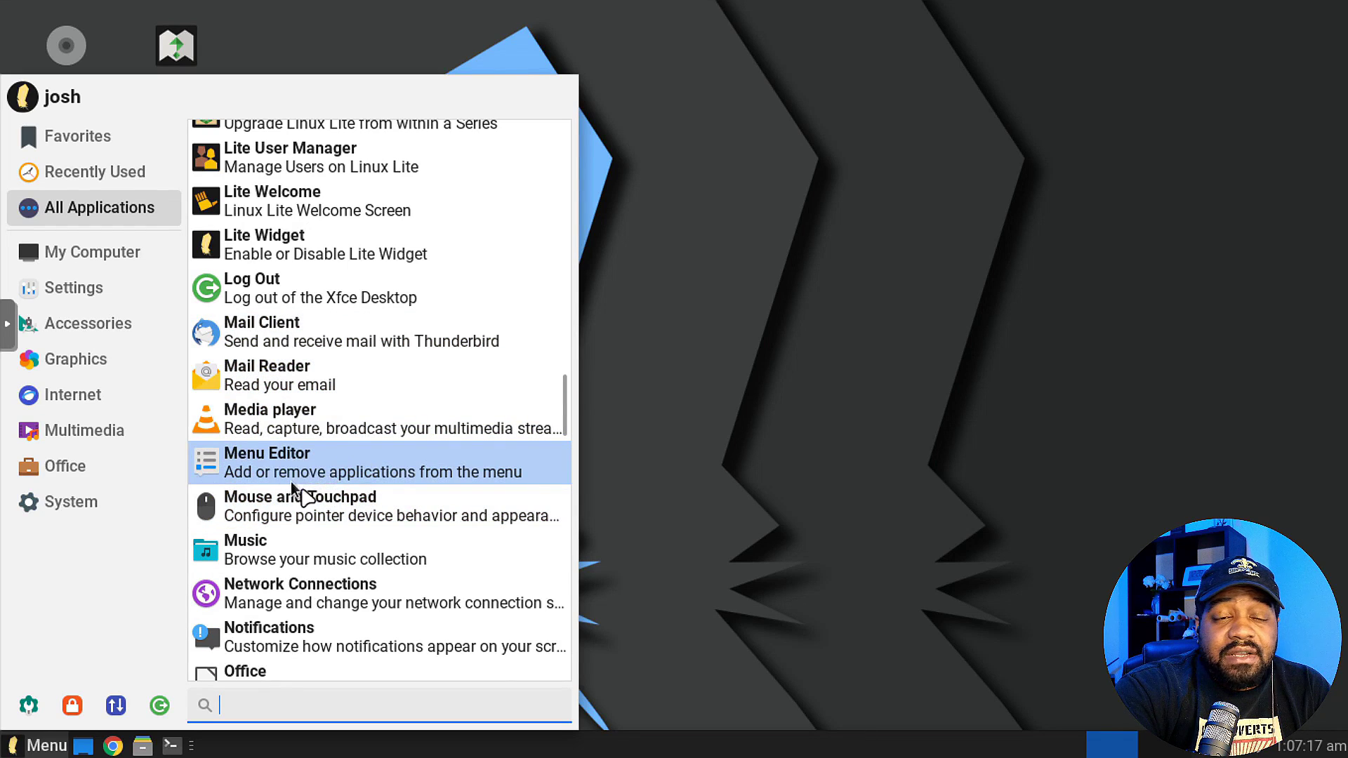
scroll(351, 511, "down", 3)
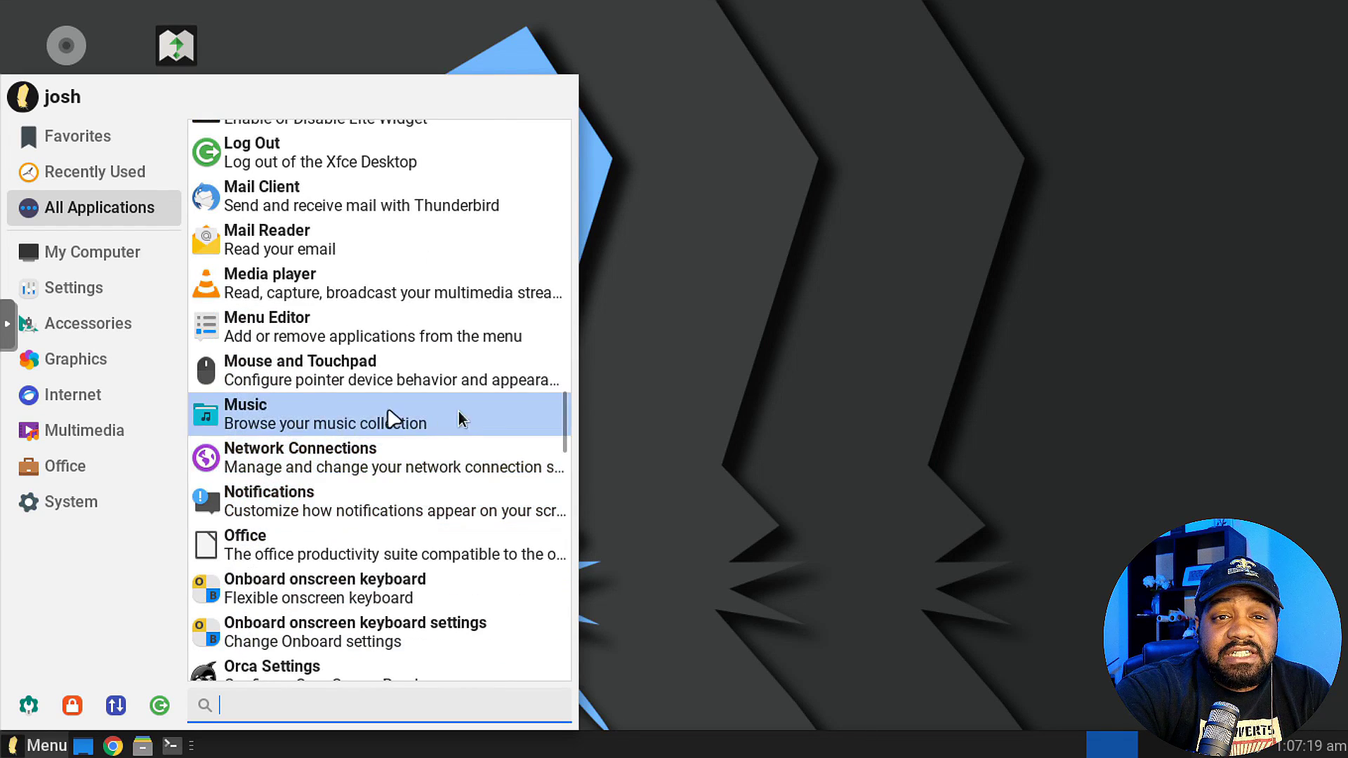
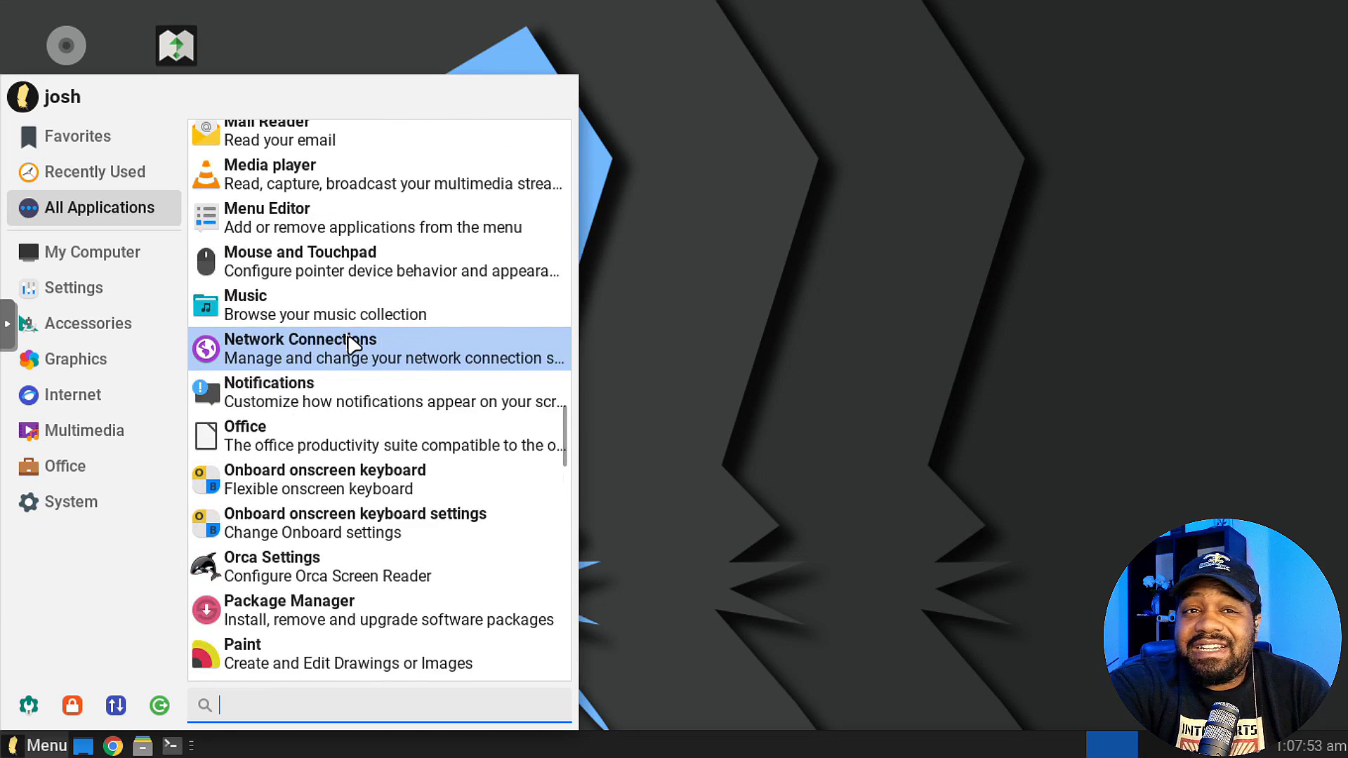
scroll(365, 327, "down", 2)
scroll(366, 327, "down", 1)
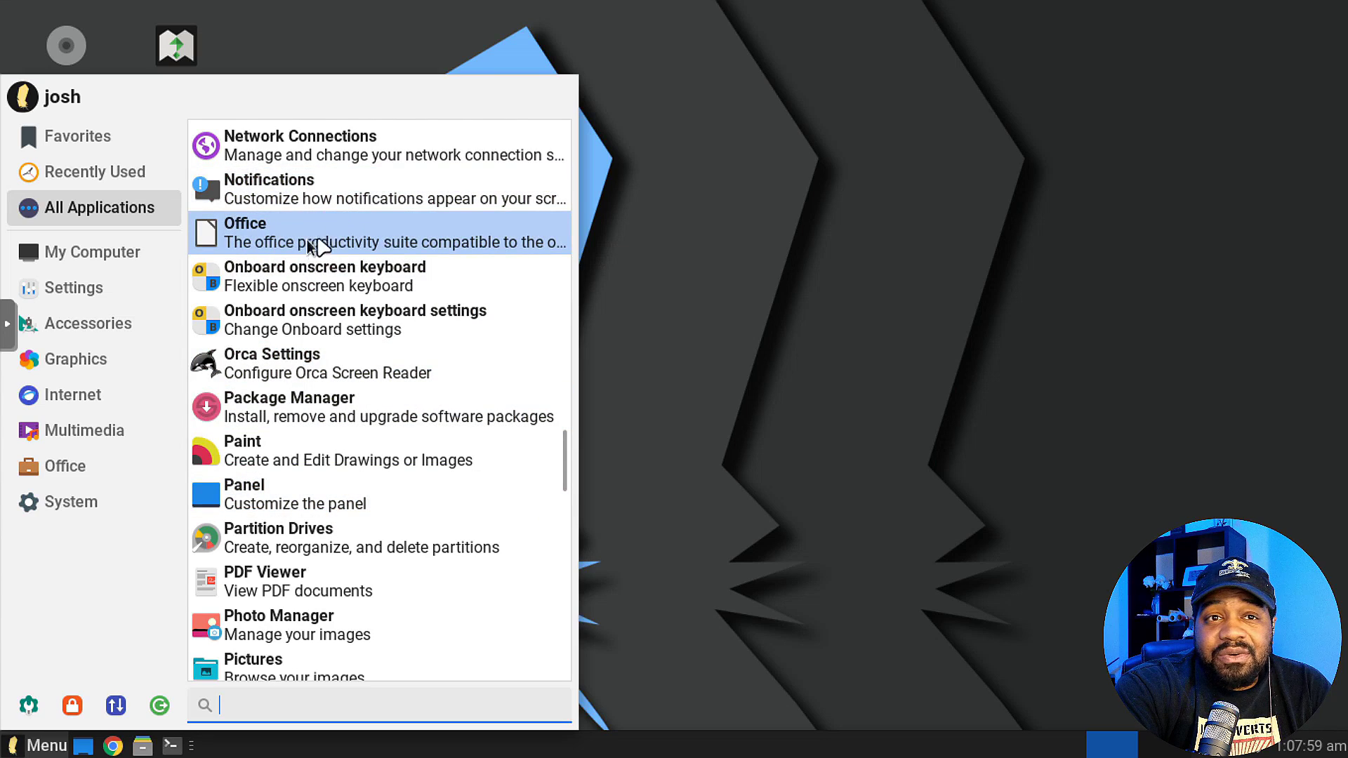
scroll(361, 436, "down", 3)
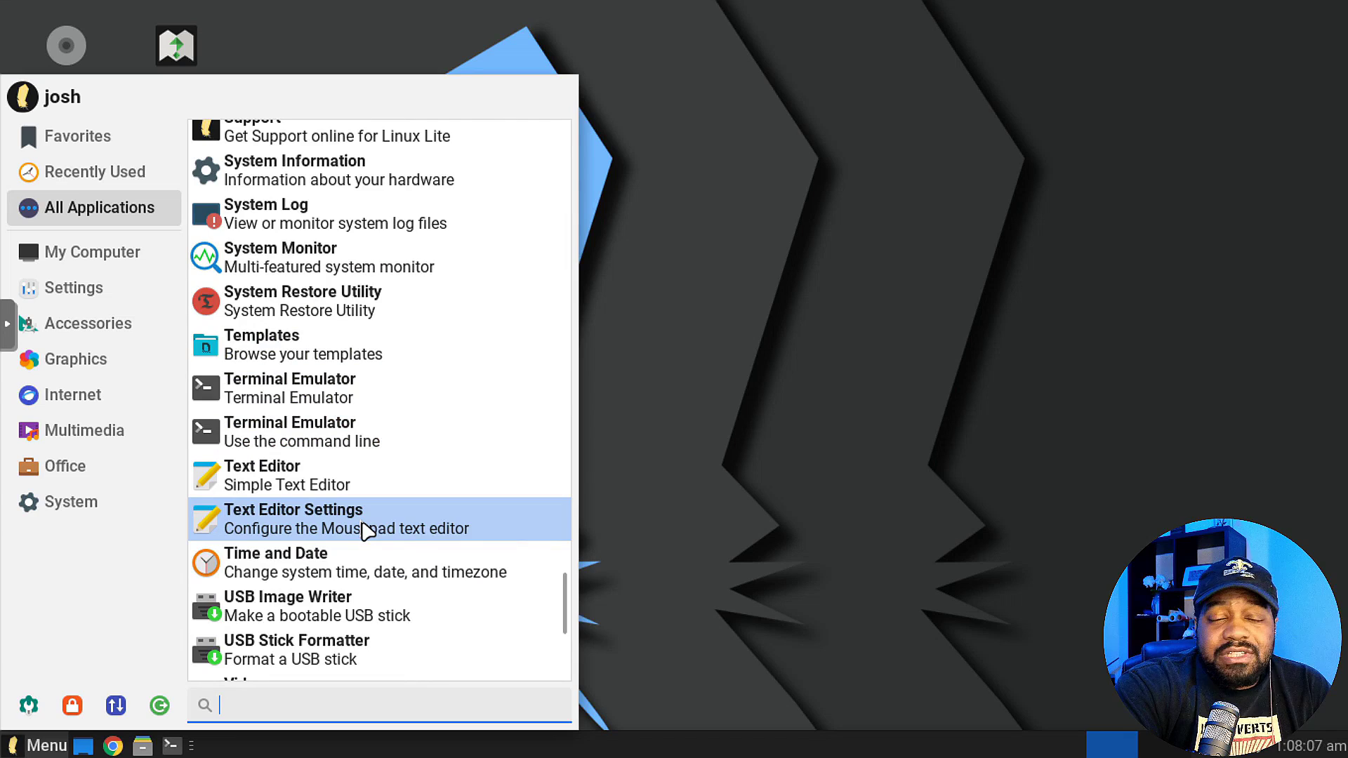
scroll(365, 530, "down", 2)
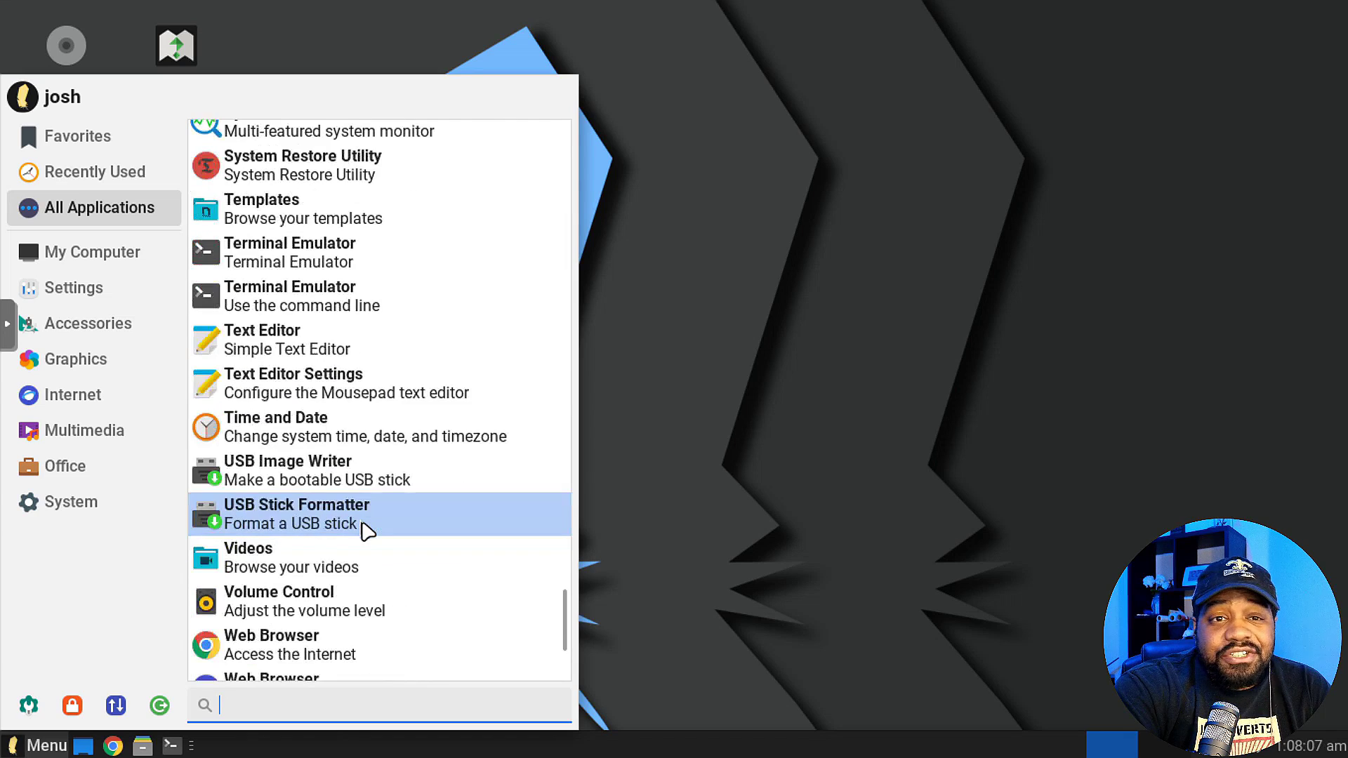
scroll(365, 529, "down", 3)
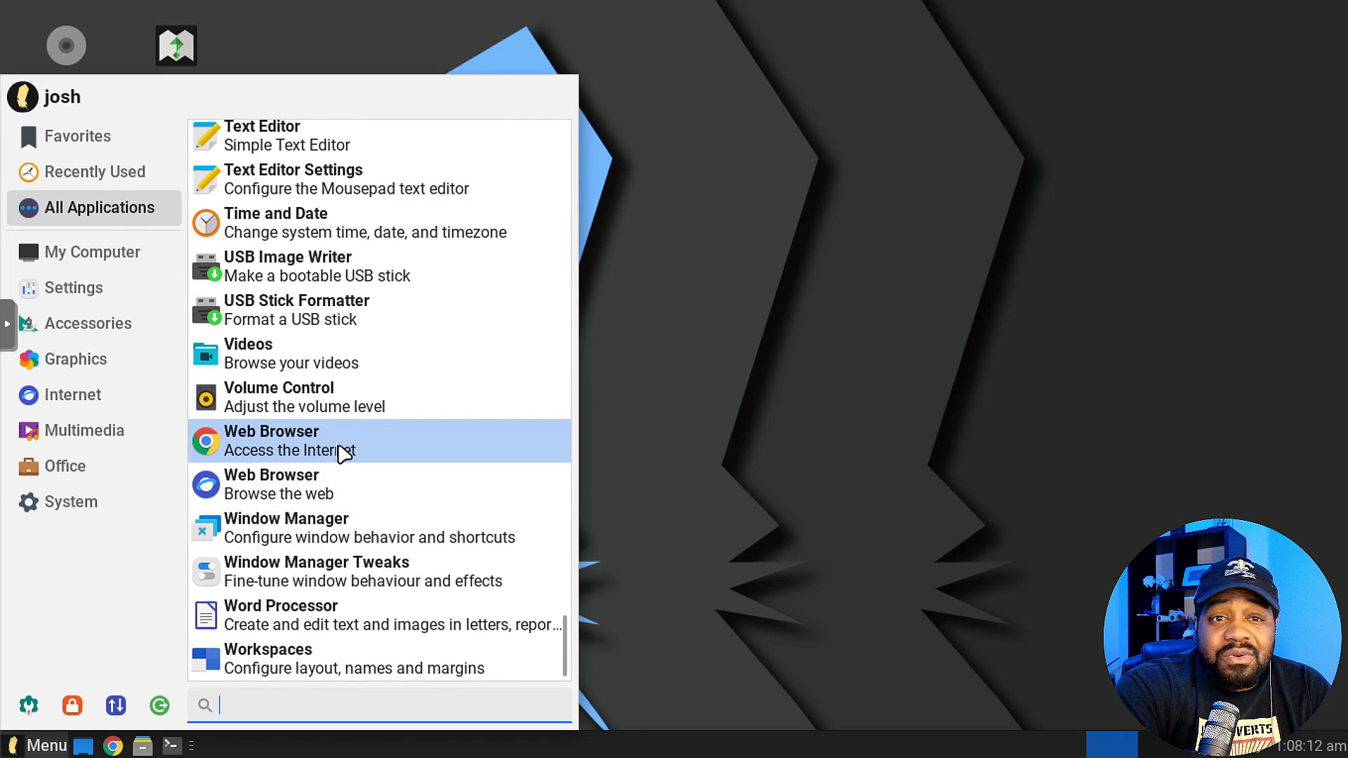
Step: Launch the web browser, view the About Google Chrome page with its version information, and close the browser
left_click(314, 487)
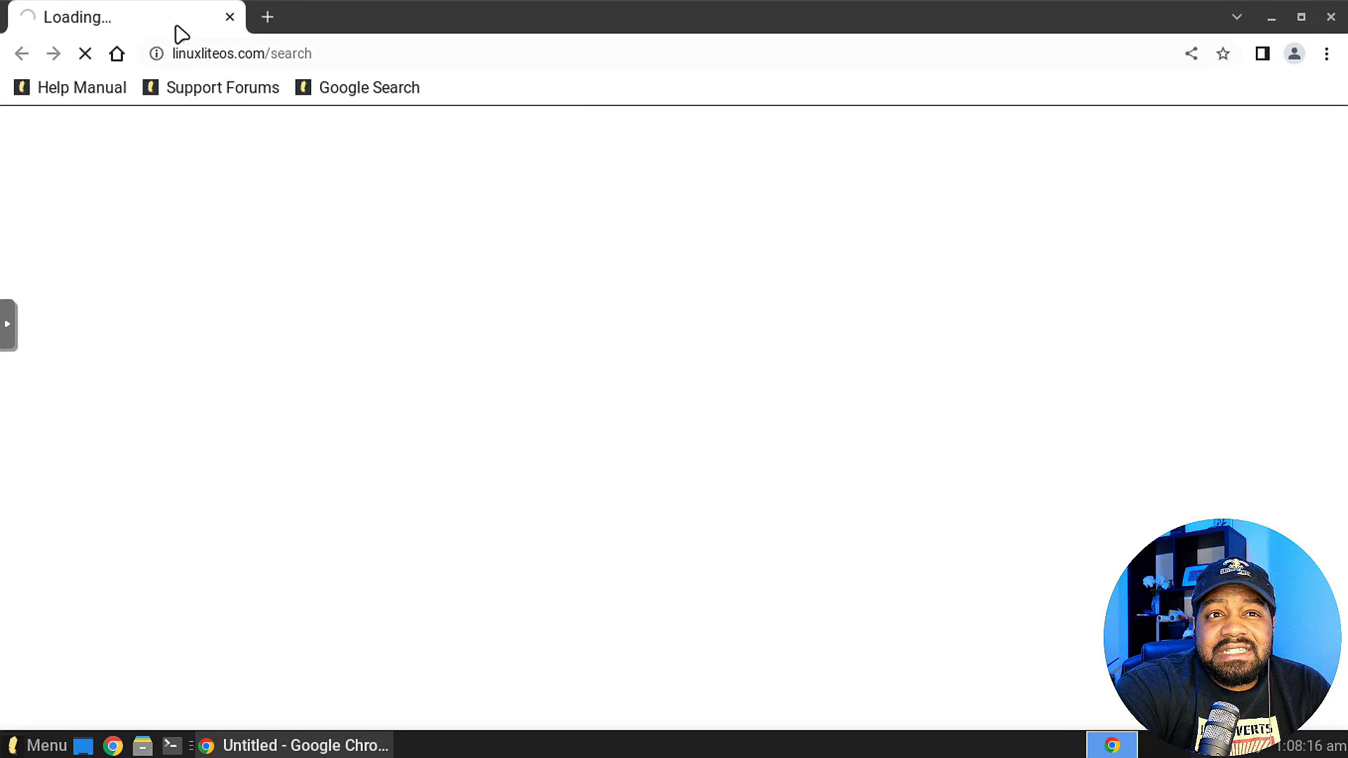
left_click(1326, 54)
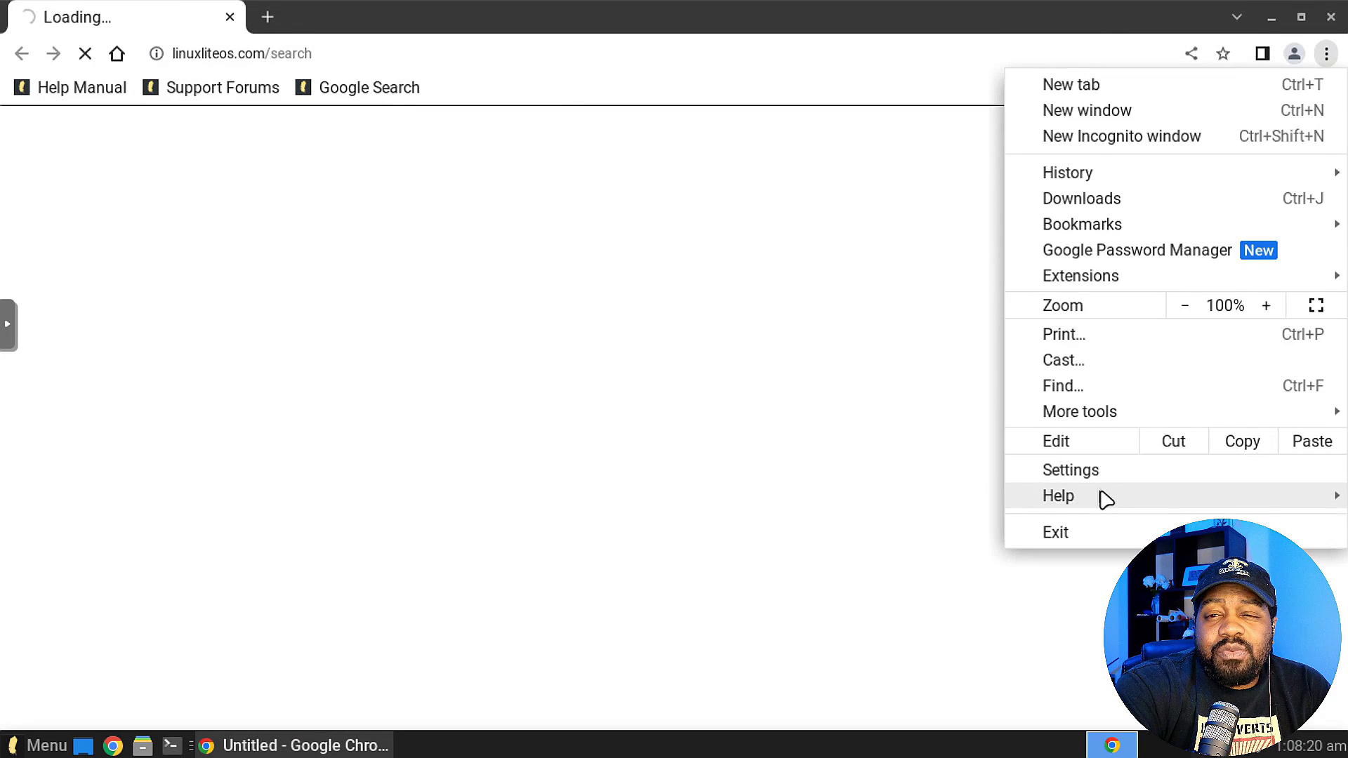
mouse_move(1100, 504)
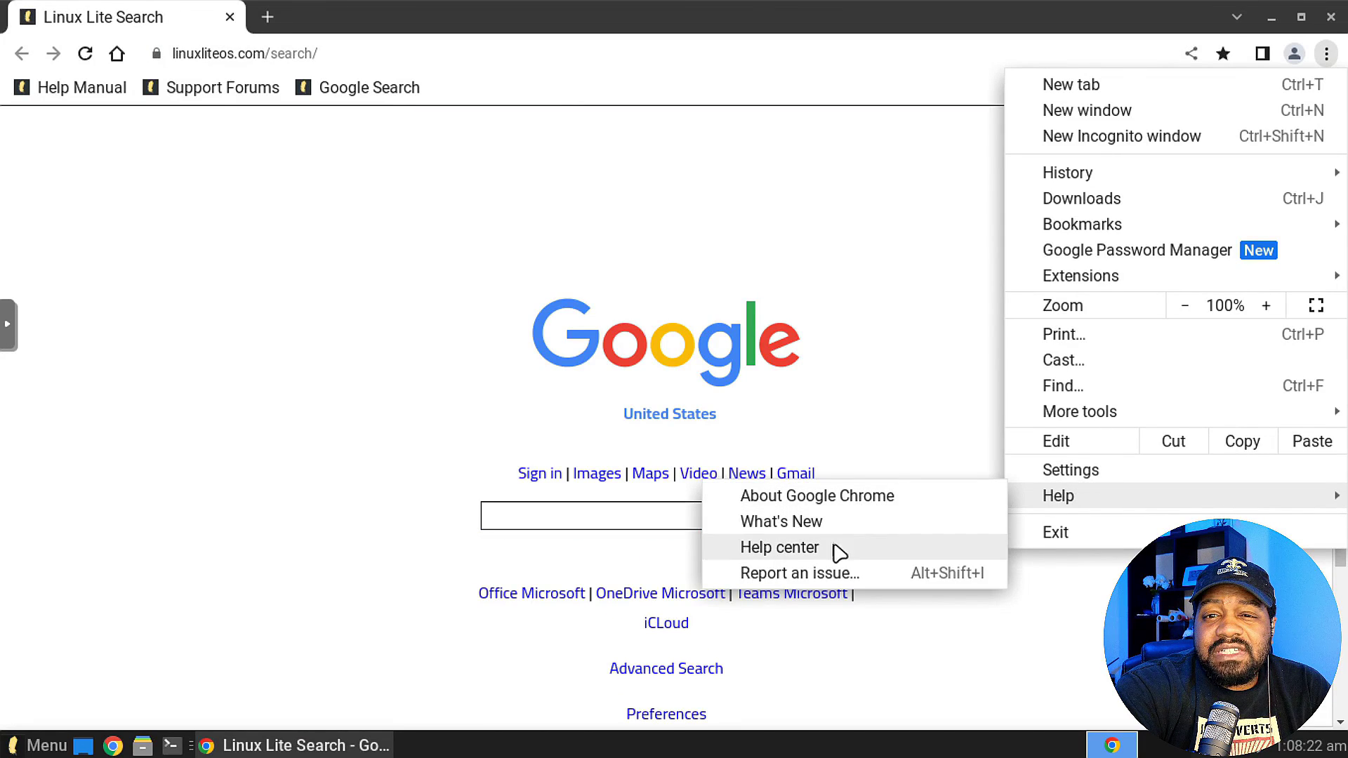
left_click(874, 499)
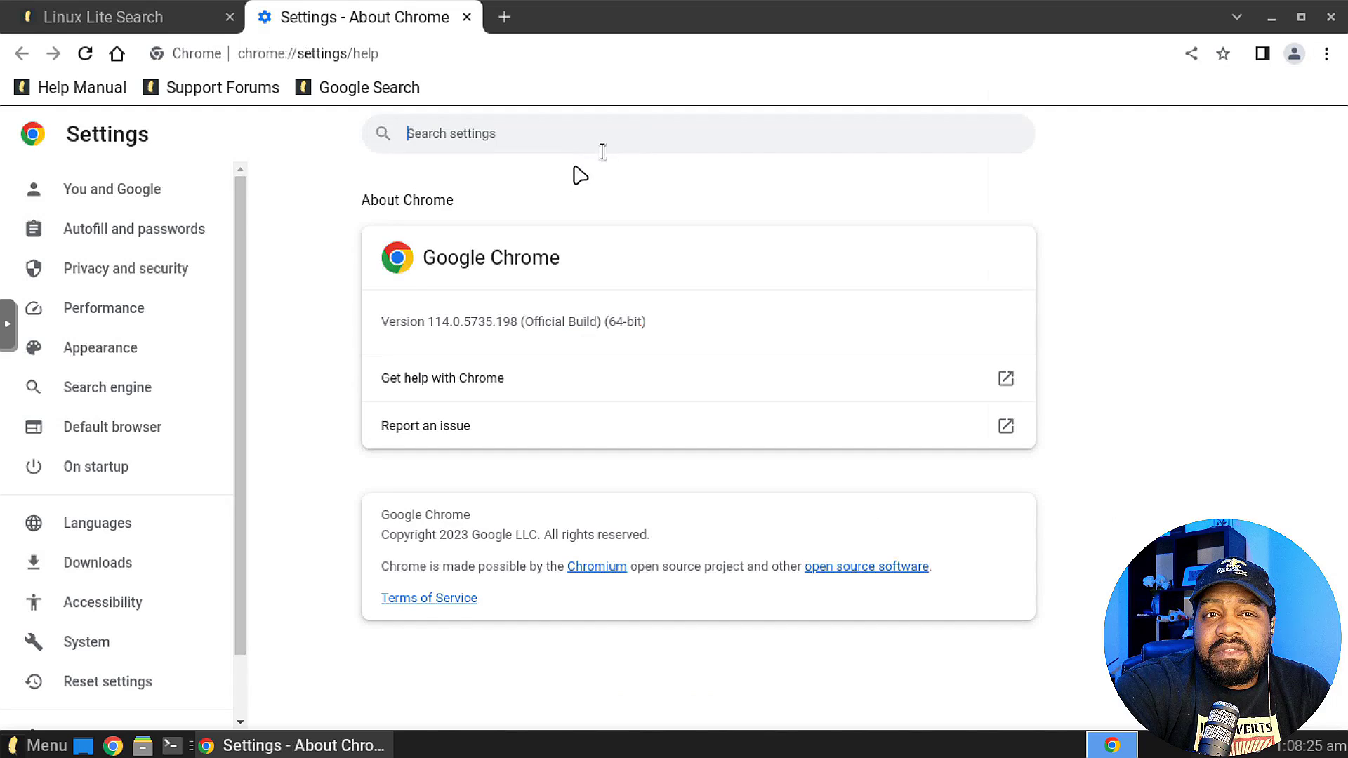
left_click(1330, 17)
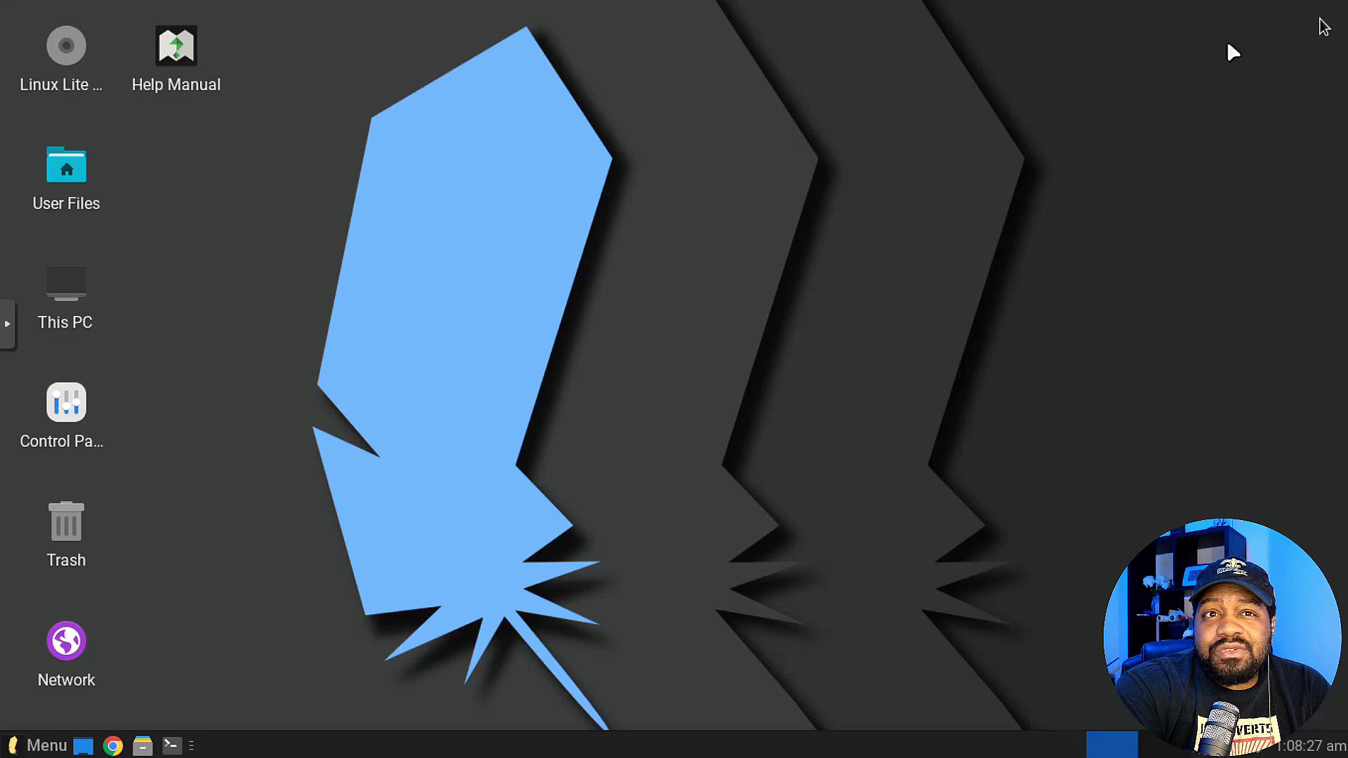
Step: Launch Window Manager Tweaks from the complete application list, view its Cycling options, and close it without changes
left_click(42, 748)
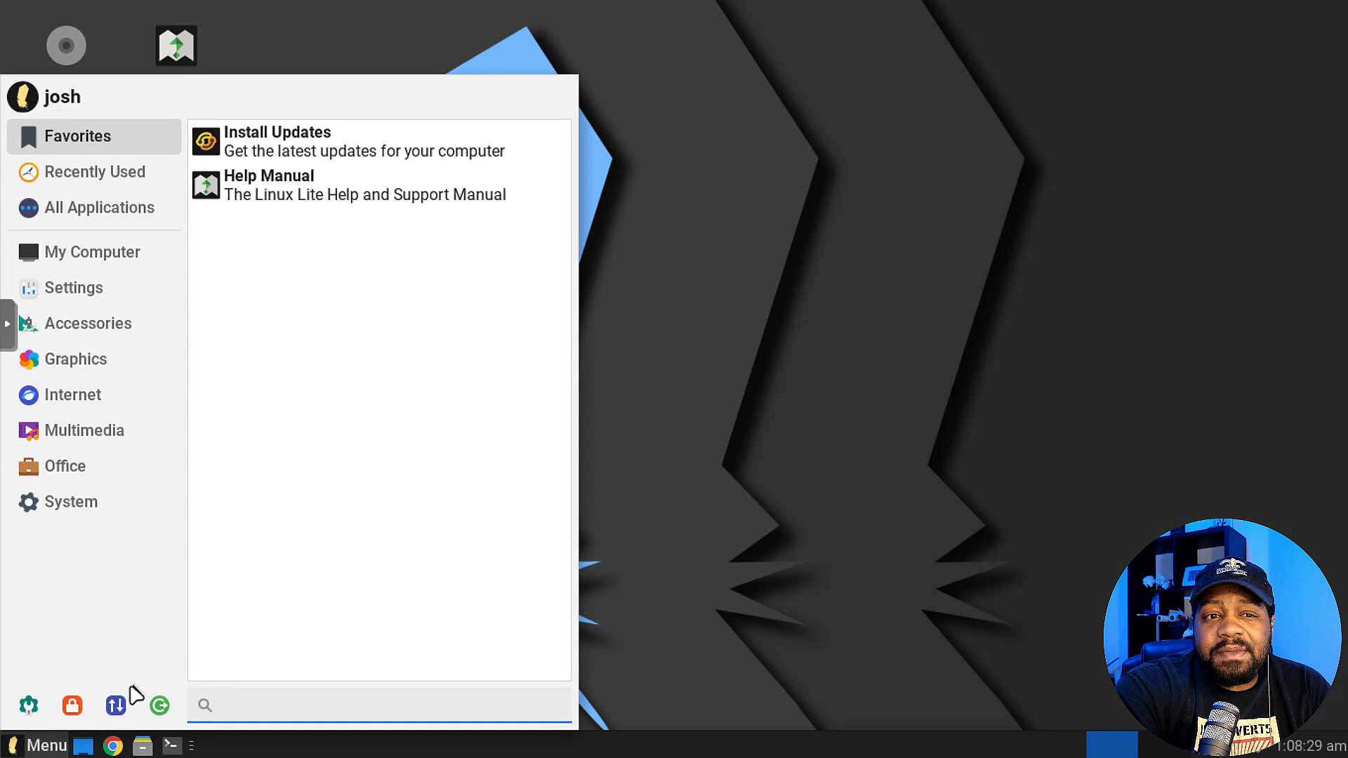
mouse_move(105, 204)
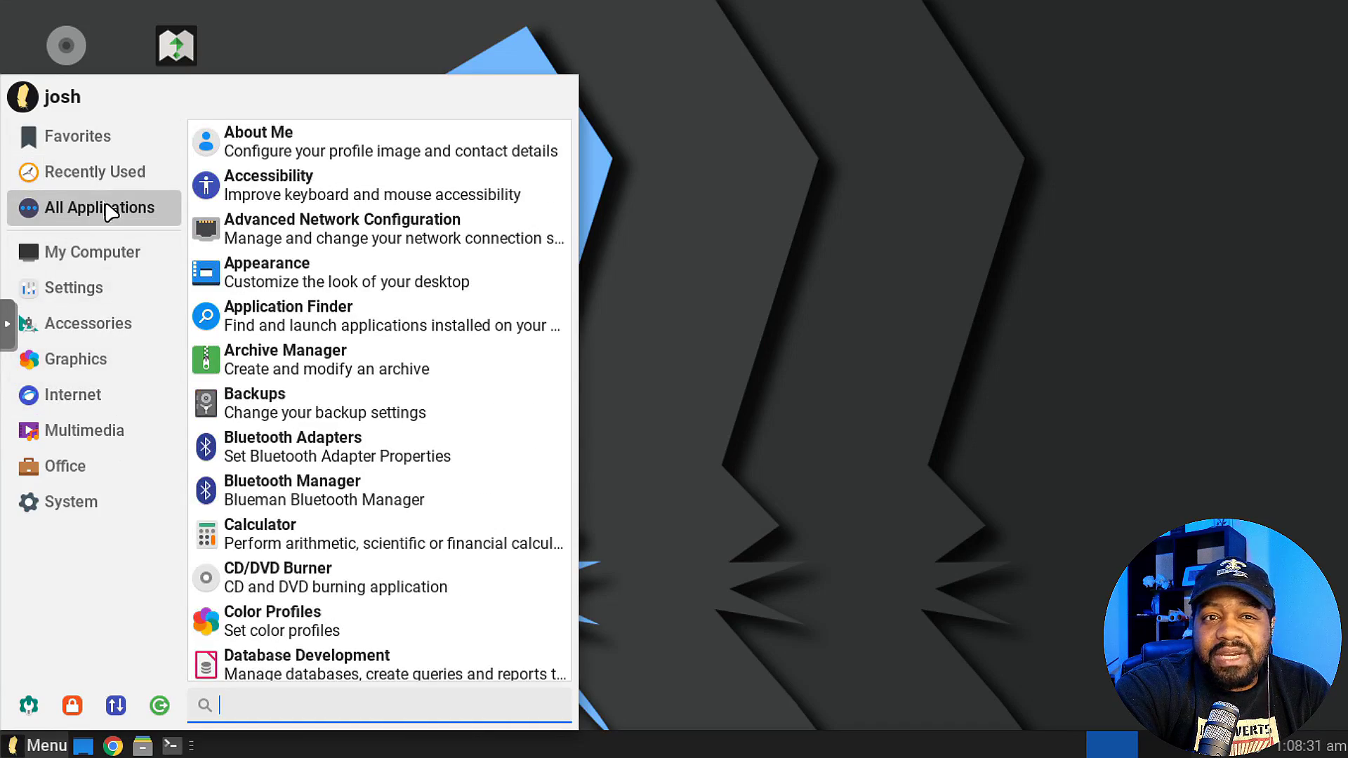
scroll(316, 523, "down", 5)
scroll(331, 547, "down", 20)
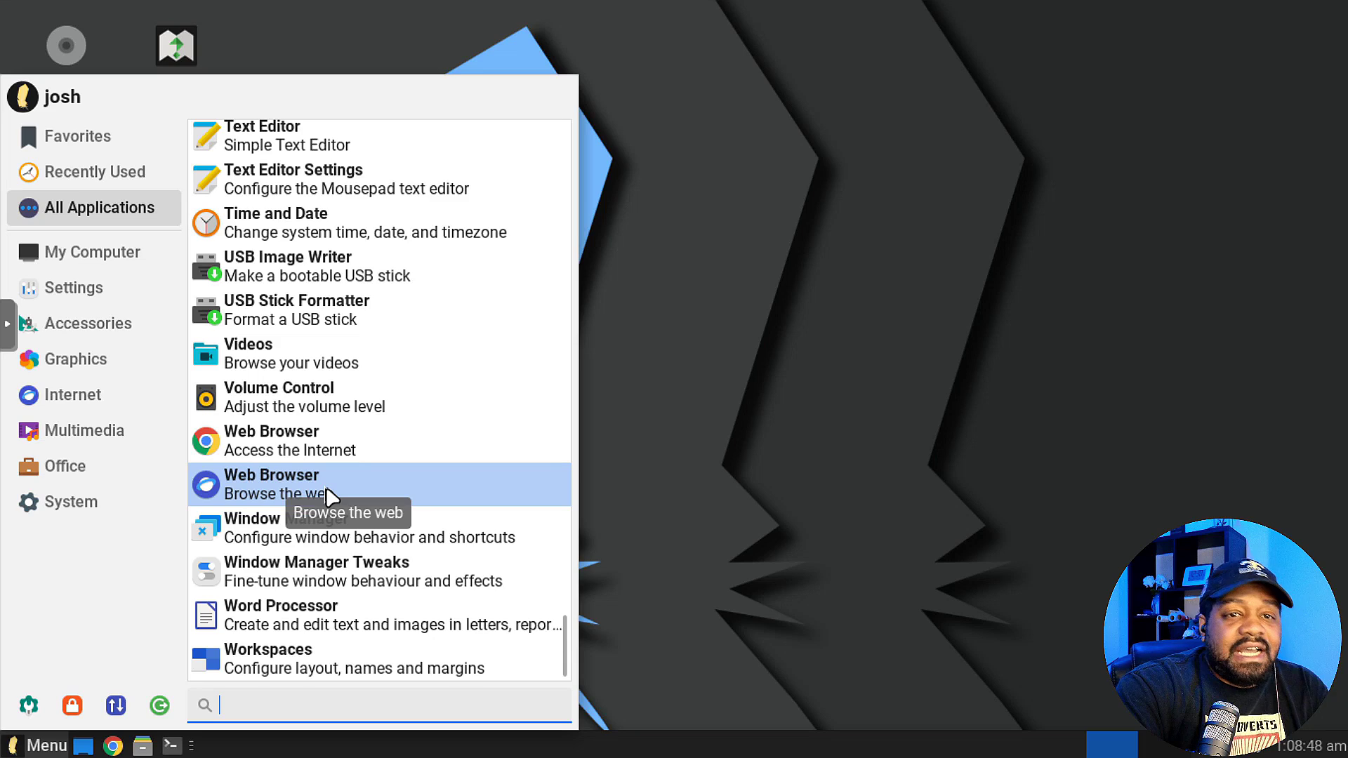
left_click(335, 580)
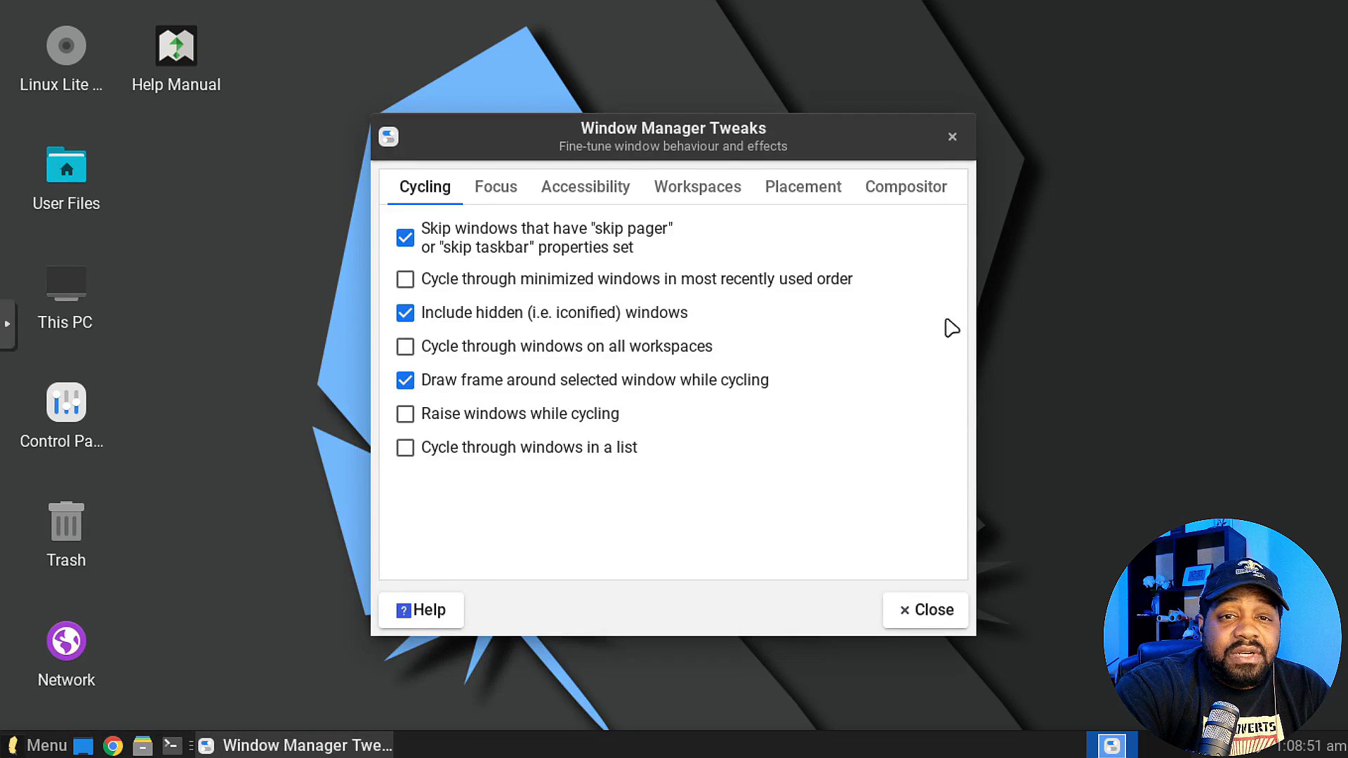
left_click(958, 126)
Step: Launch the Settings manager, move its window towards the middle of the desktop, and briefly show the application menu over it
left_click(41, 745)
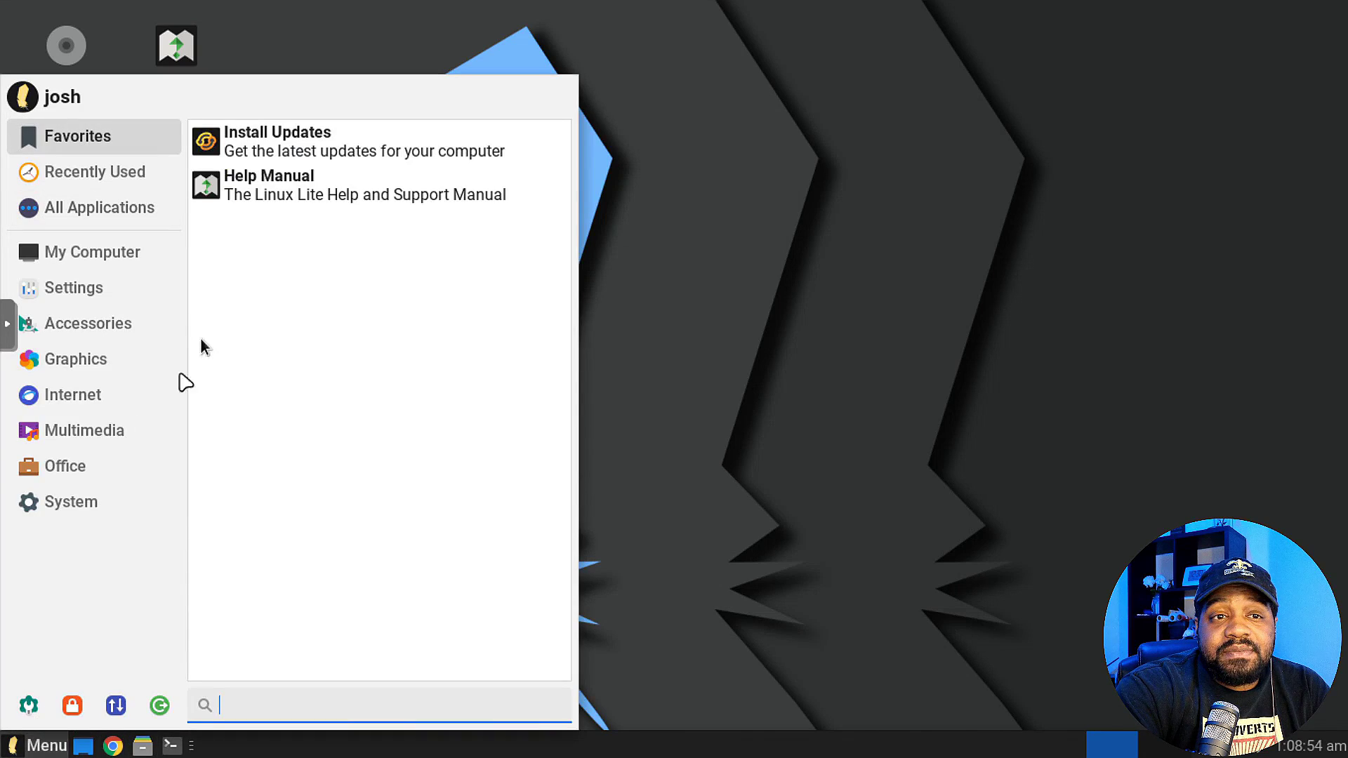
left_click(29, 705)
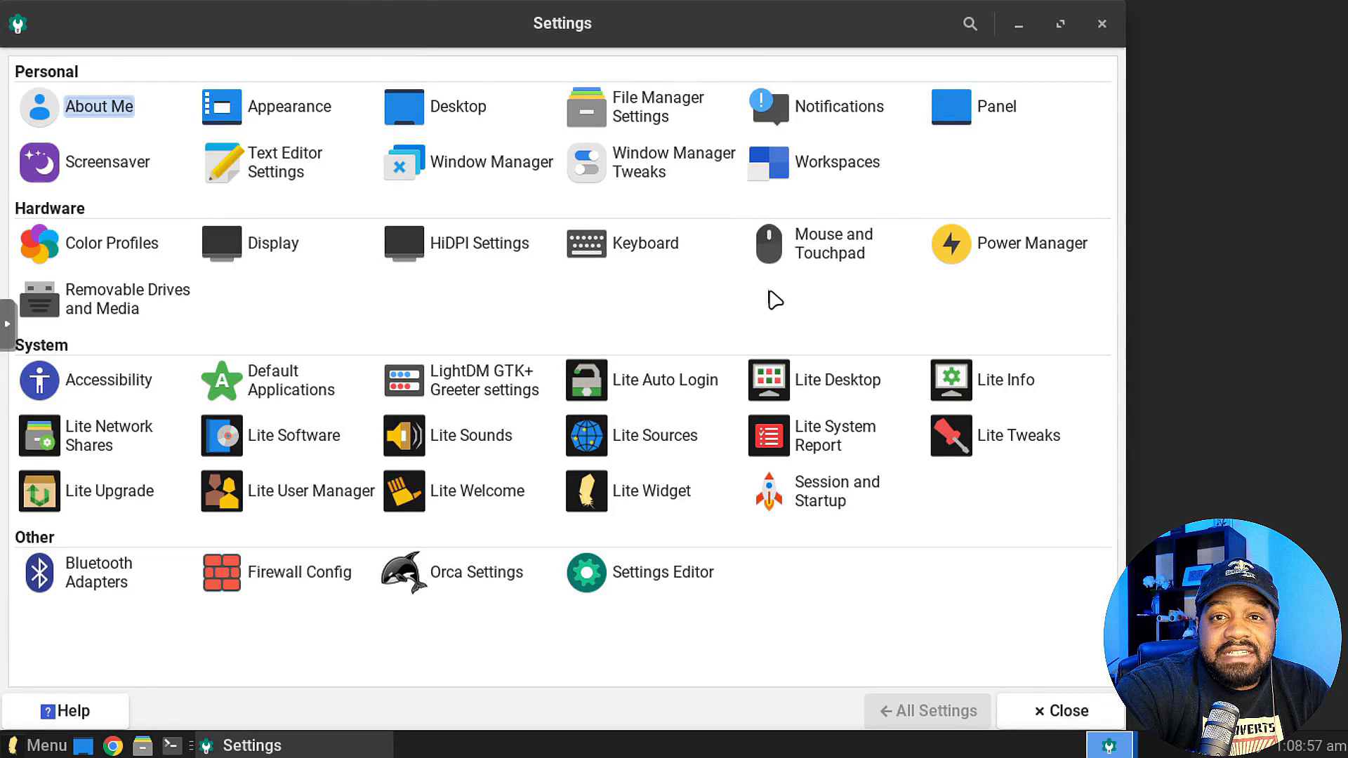
left_click_drag(676, 34, 746, 40)
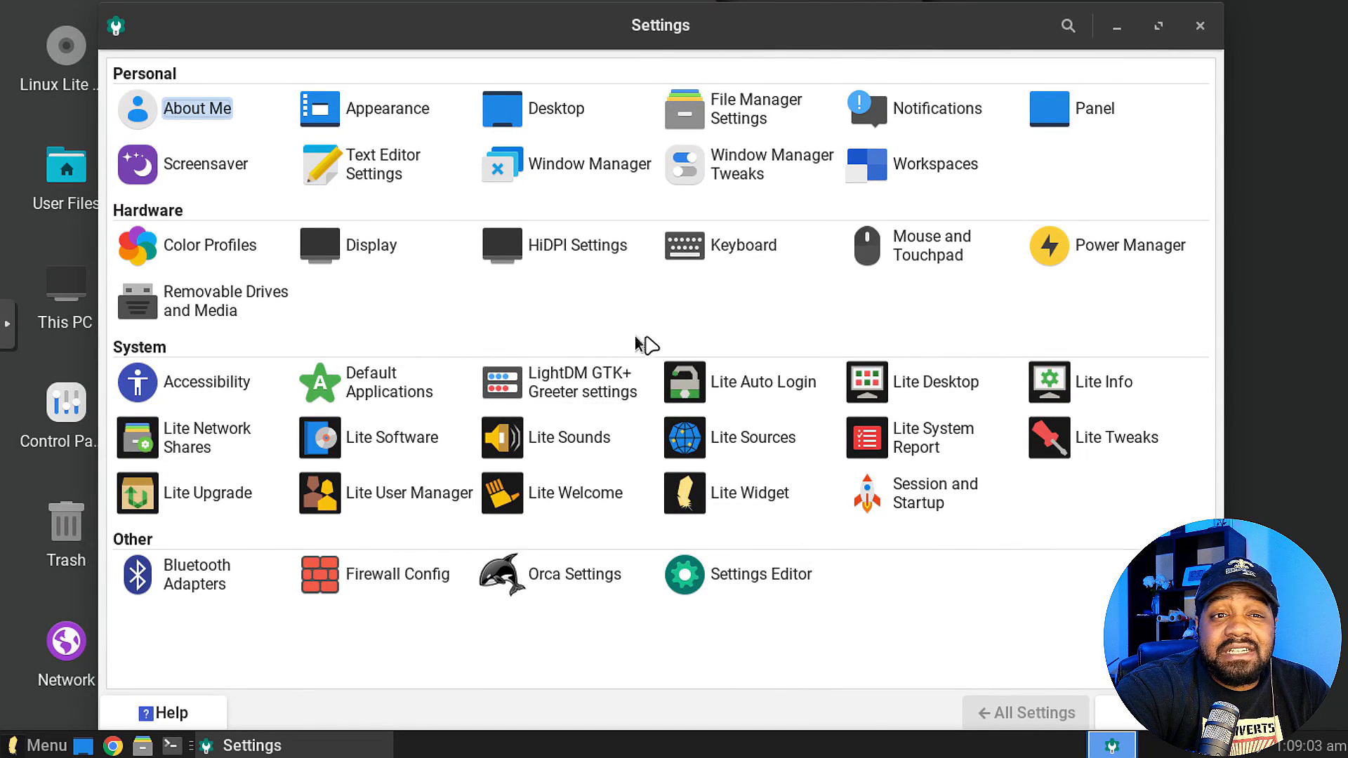
left_click(35, 744)
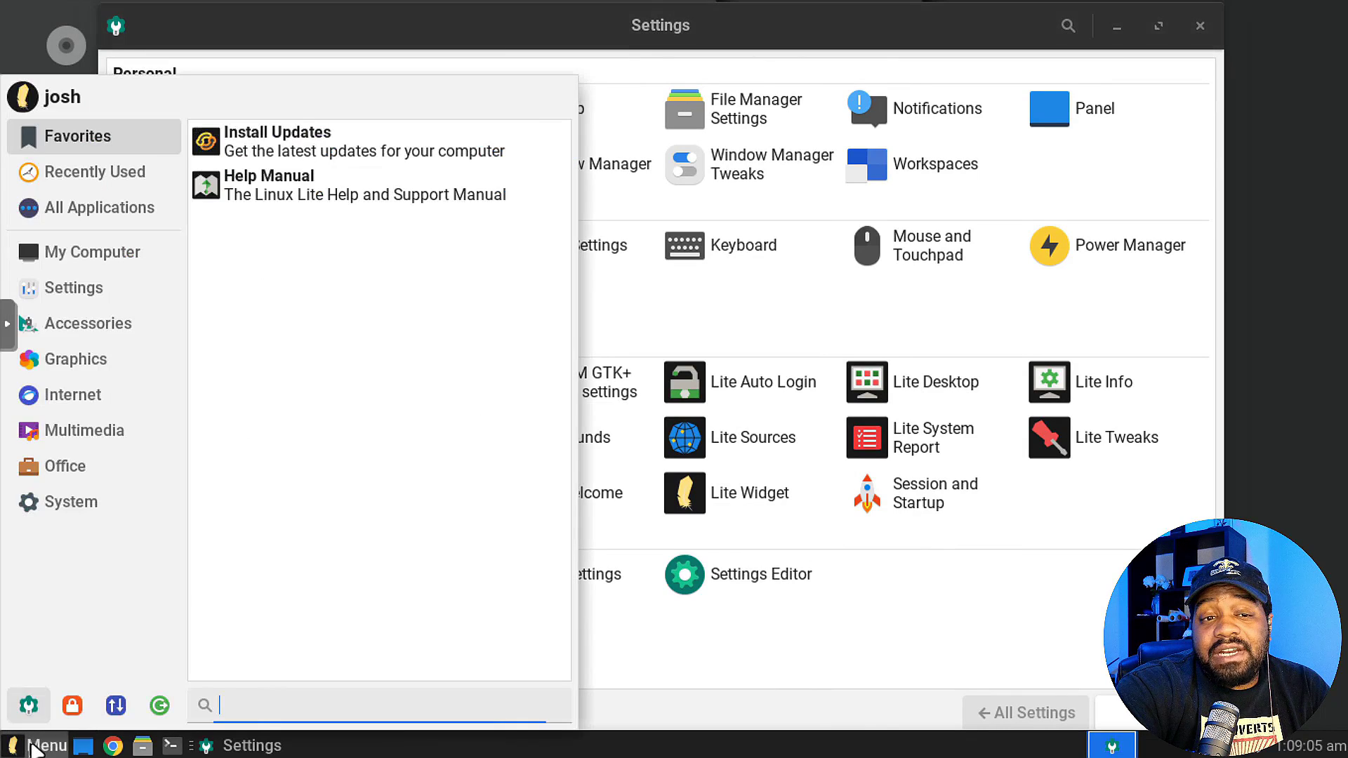
left_click(42, 744)
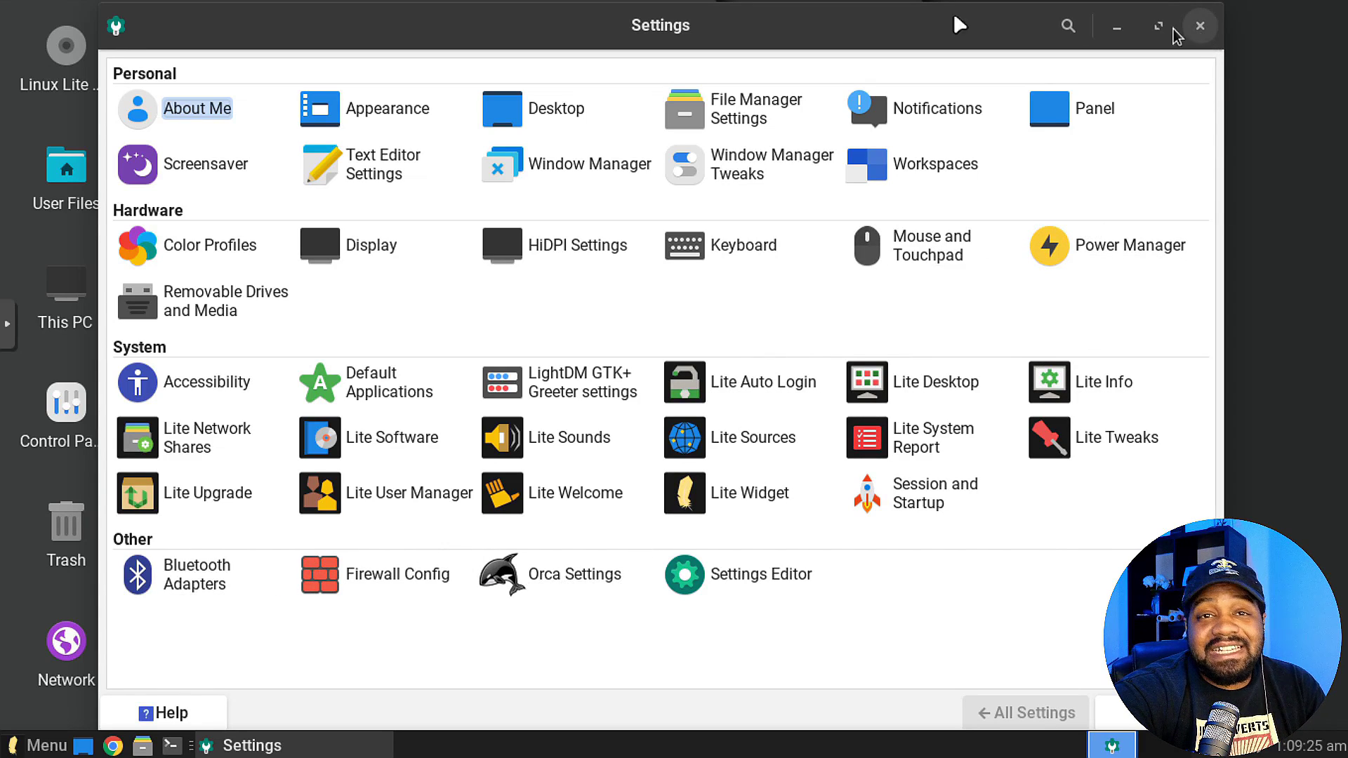
Step: View the Style, Icons and Fonts options of the Appearance settings, return to all settings, and close the Settings window
left_click(391, 112)
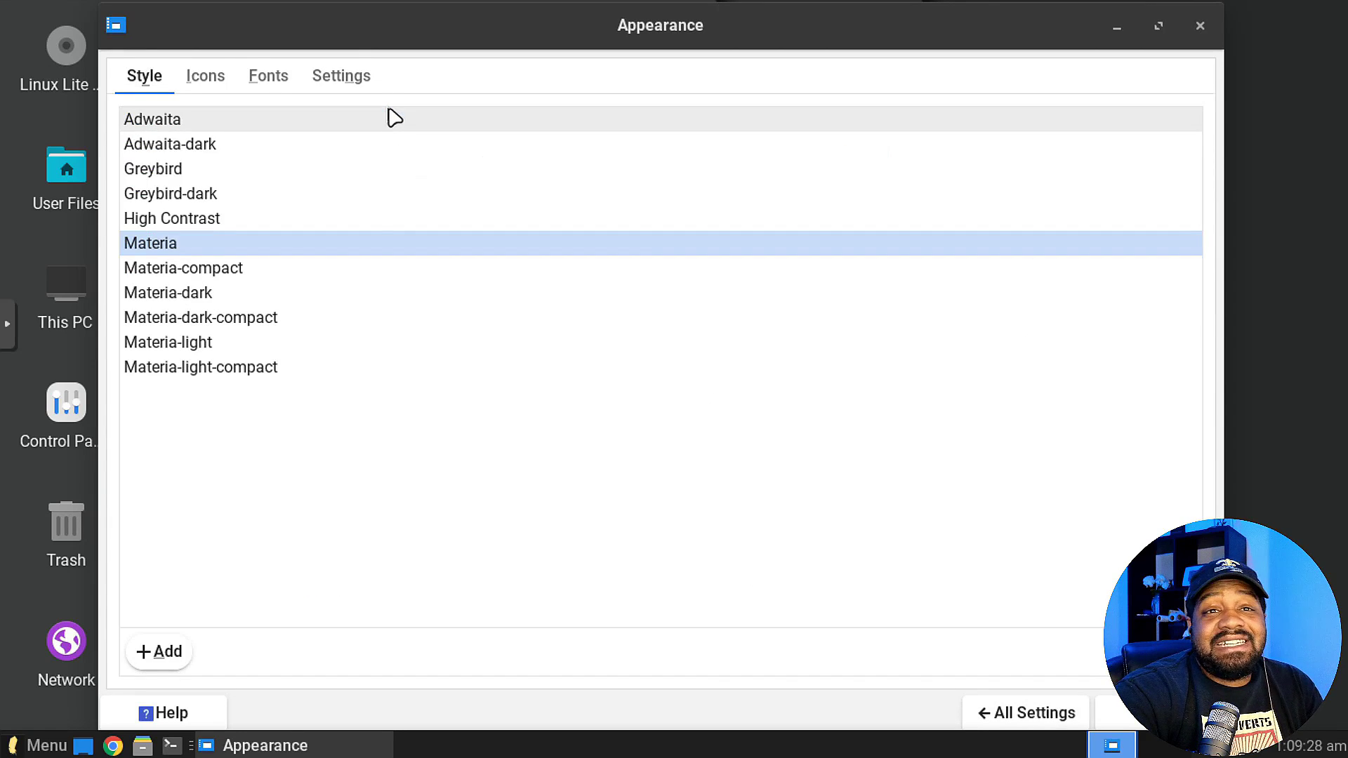
left_click(211, 81)
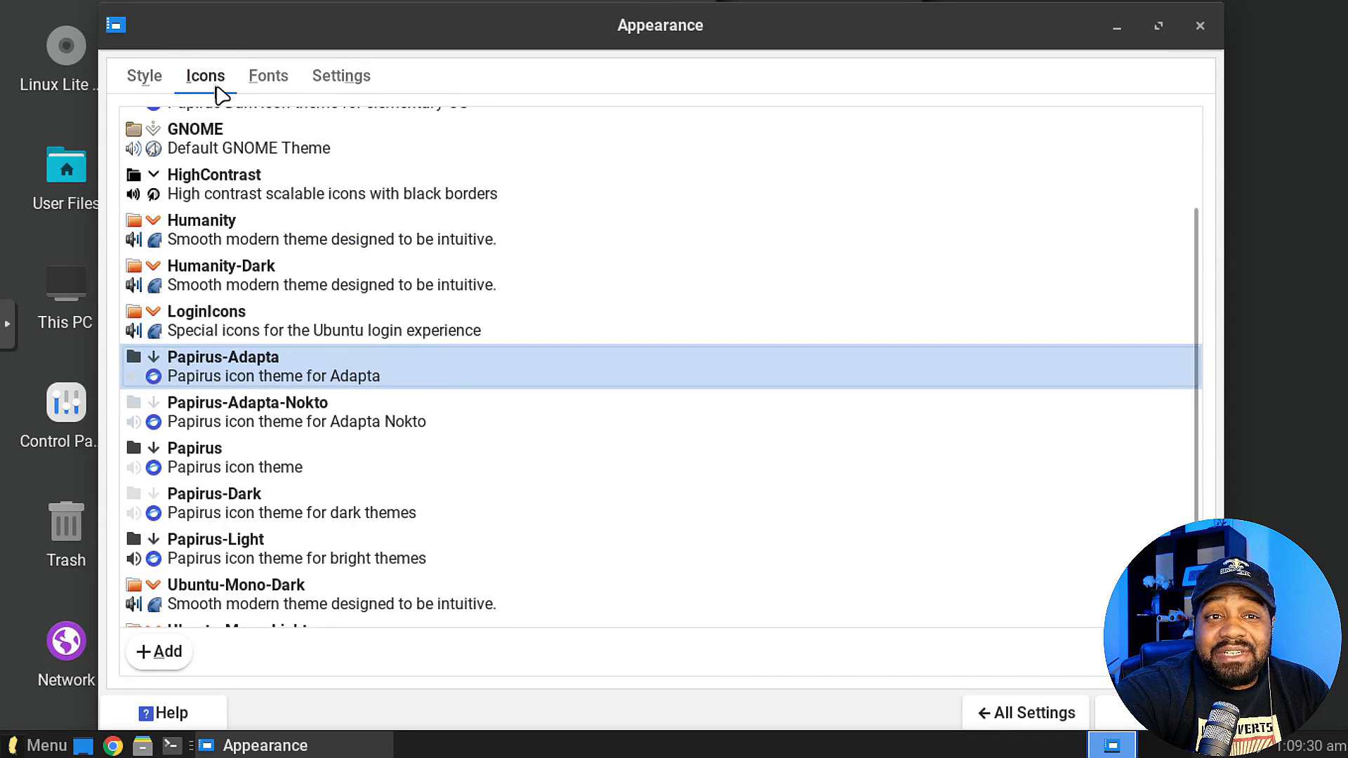
left_click(232, 379)
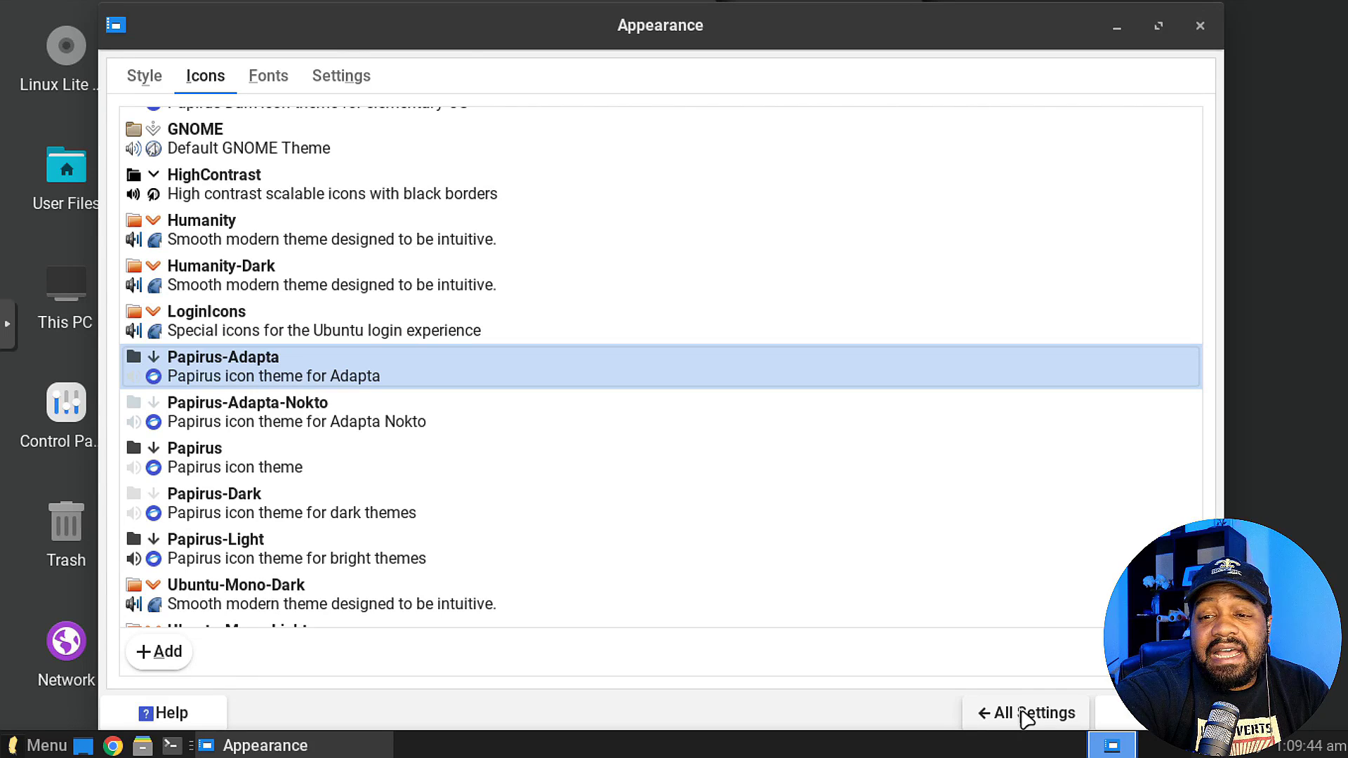
left_click(272, 77)
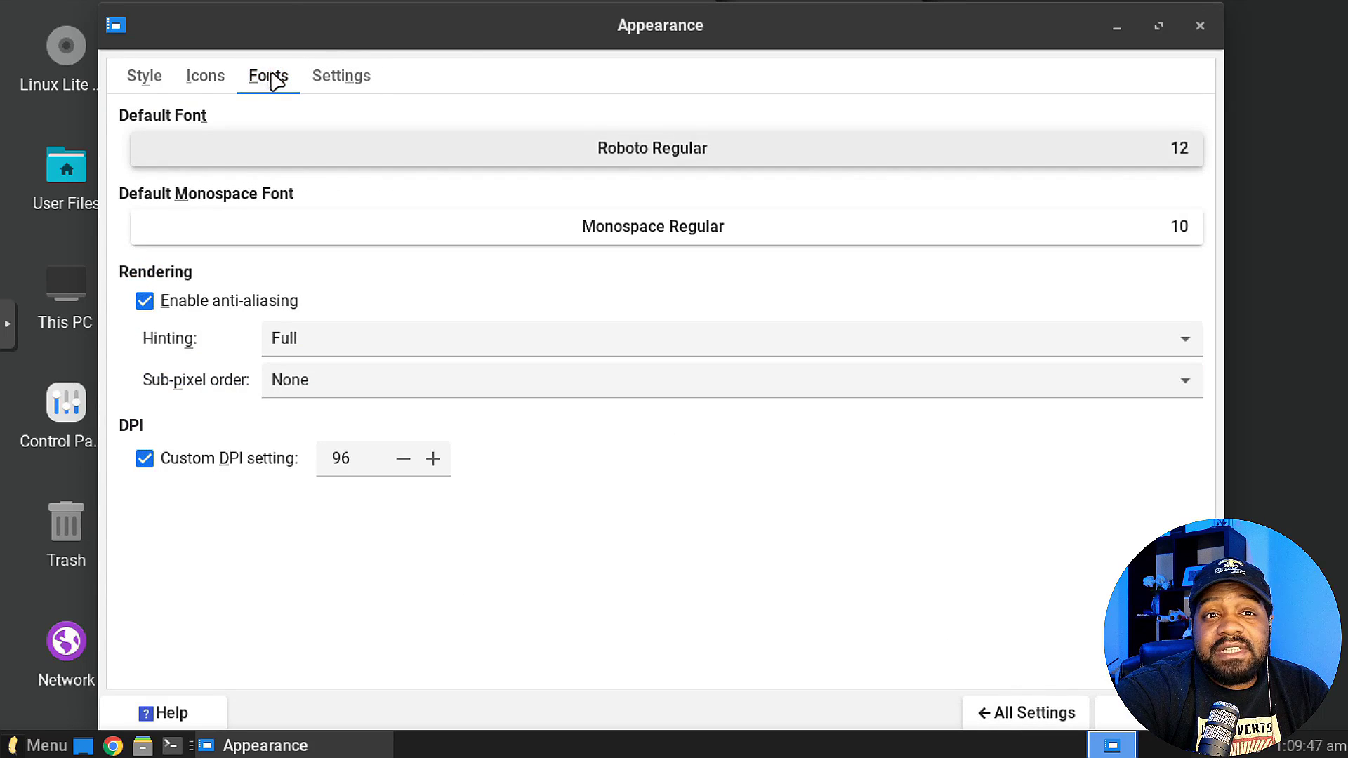
left_click(1039, 710)
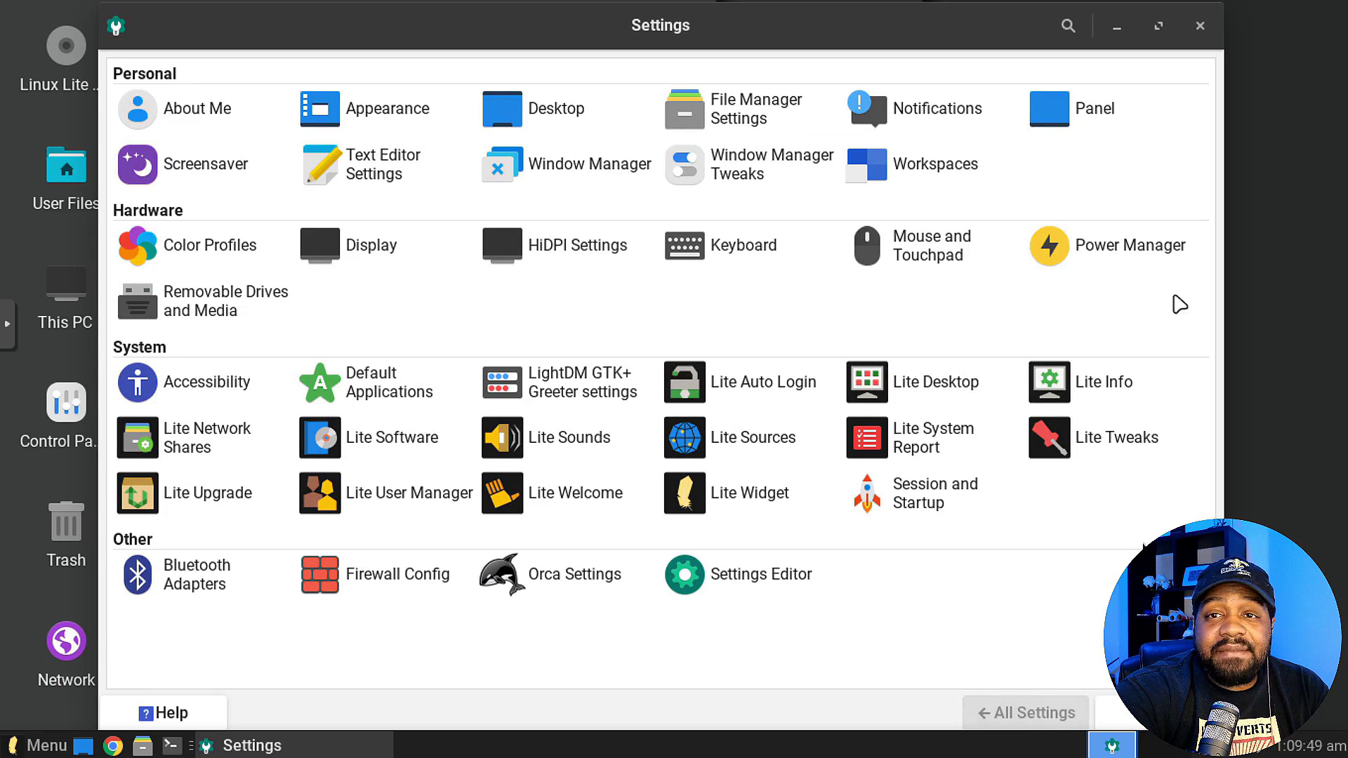
left_click(1197, 25)
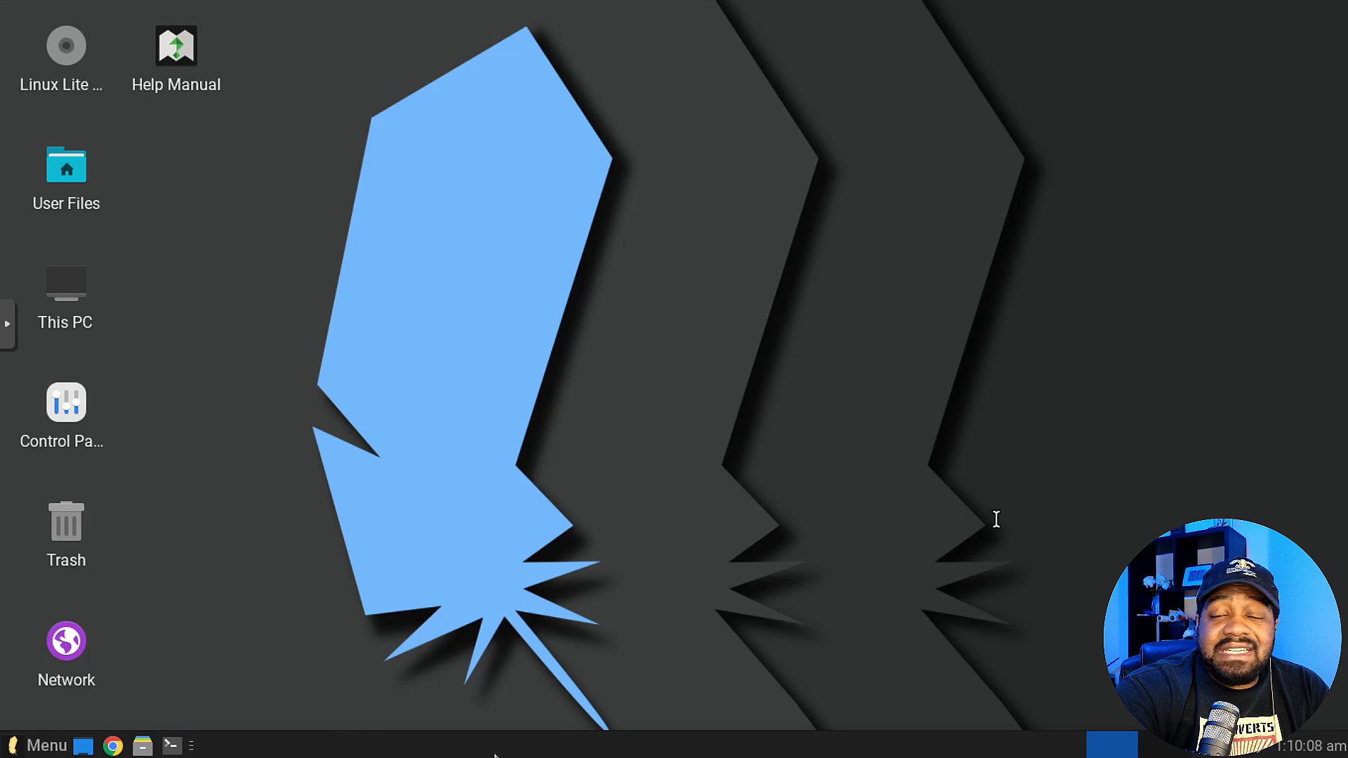